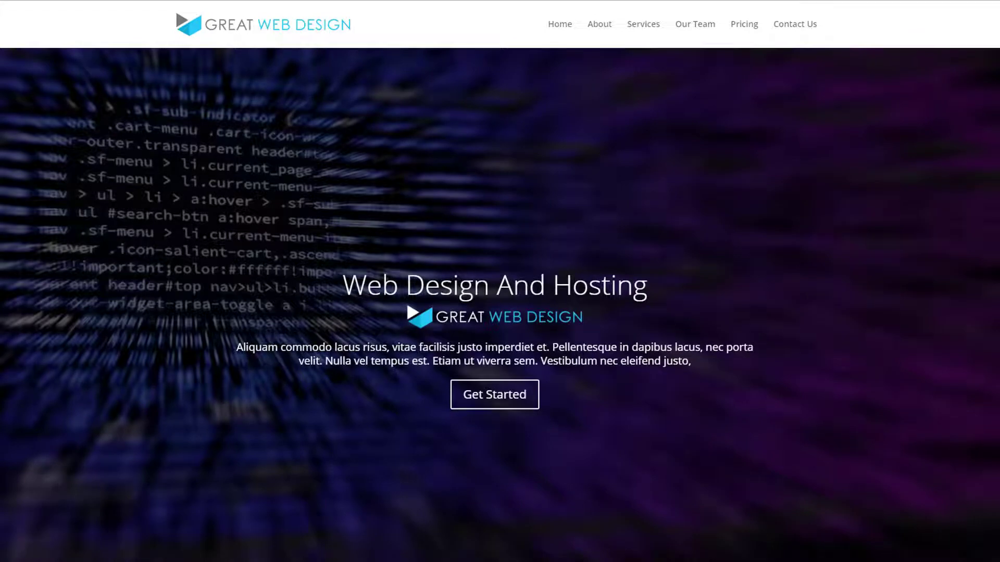
# Step: Examine the finished one-page website from the hero slider through services, team, pricing and contact sections down to the footer
pyautogui.scroll(-5, 682, 282)
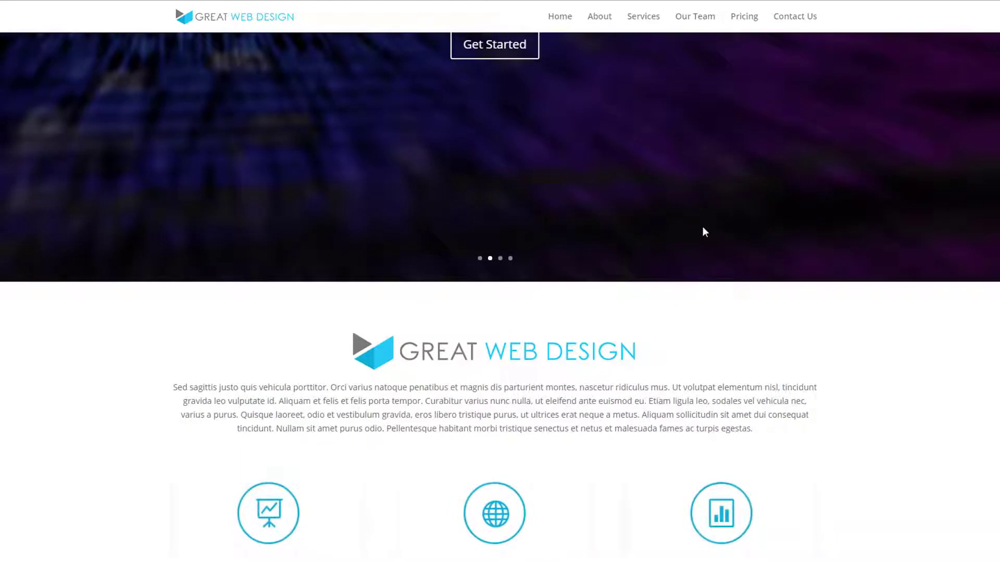
pyautogui.scroll(-2, 707, 262)
pyautogui.scroll(-6, 710, 266)
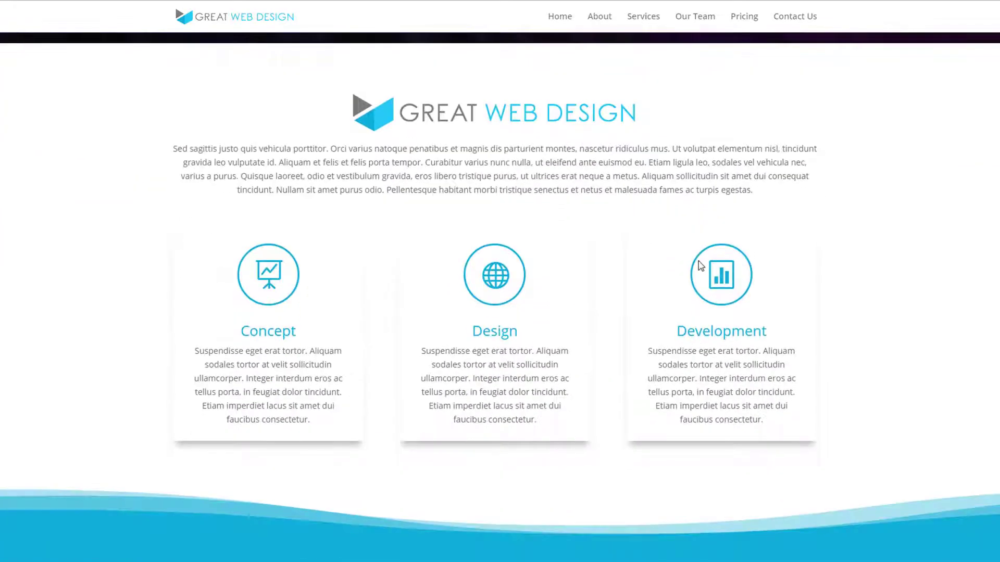
pyautogui.scroll(-5, 699, 265)
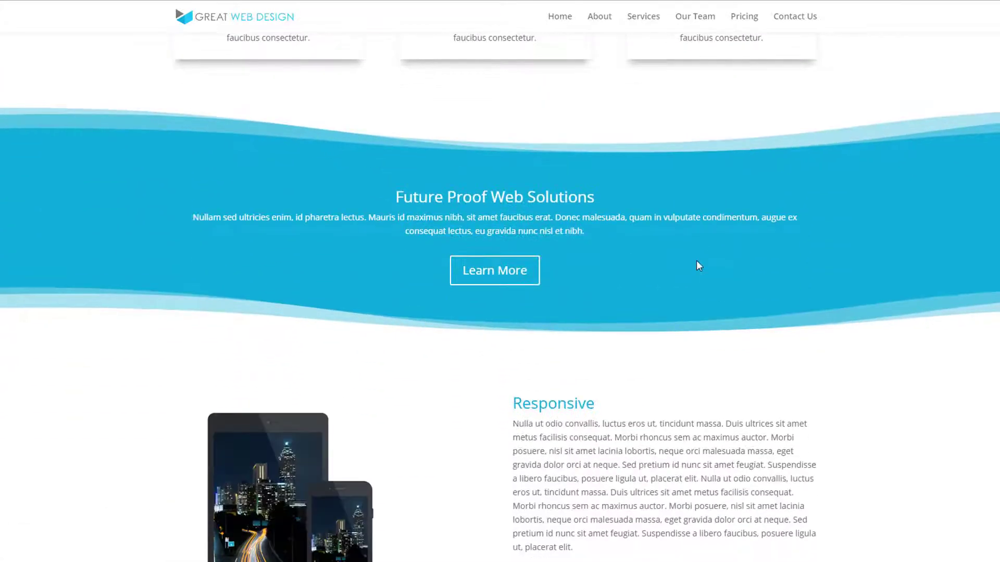
pyautogui.scroll(-5, 697, 266)
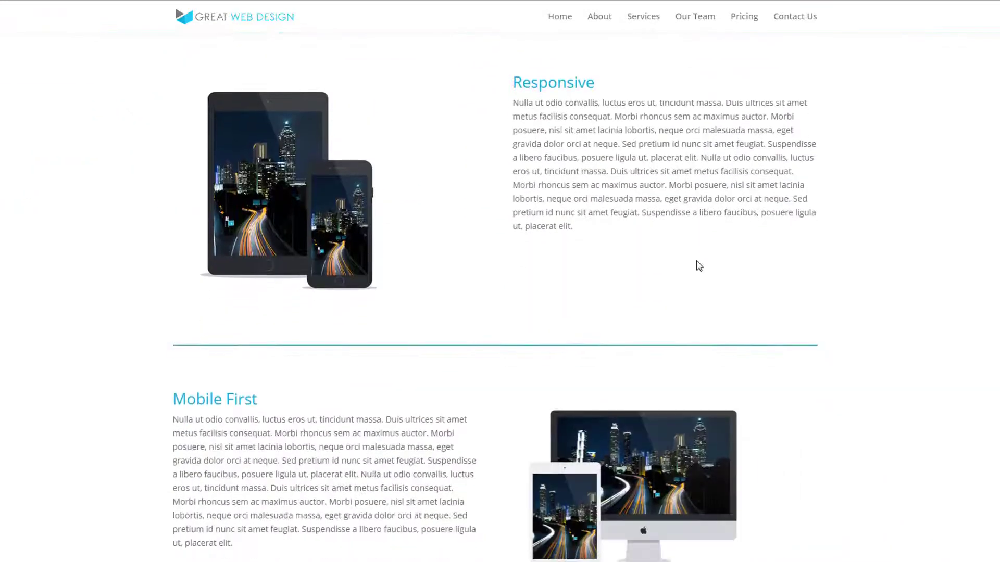
pyautogui.scroll(-5, 698, 264)
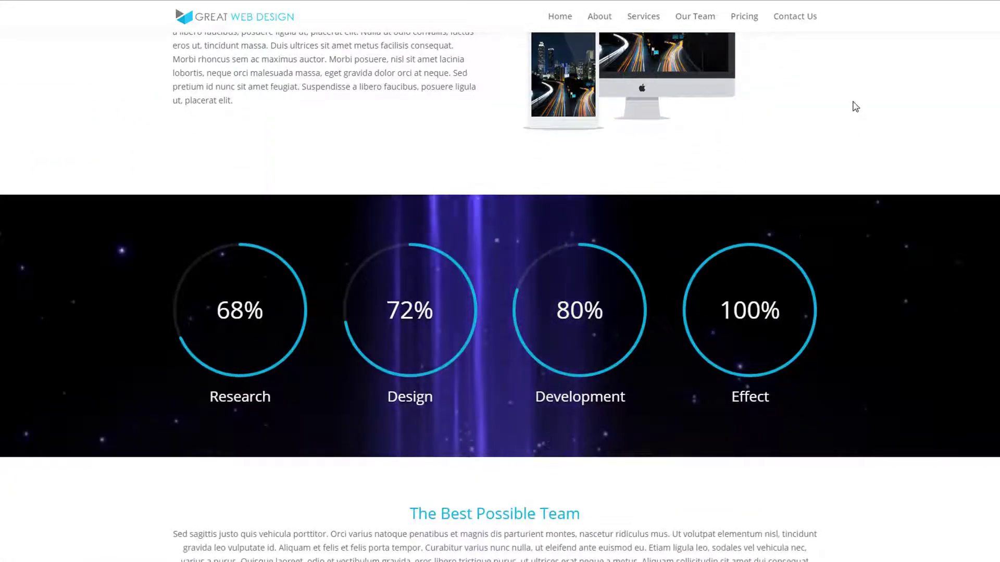
pyautogui.scroll(-7, 854, 104)
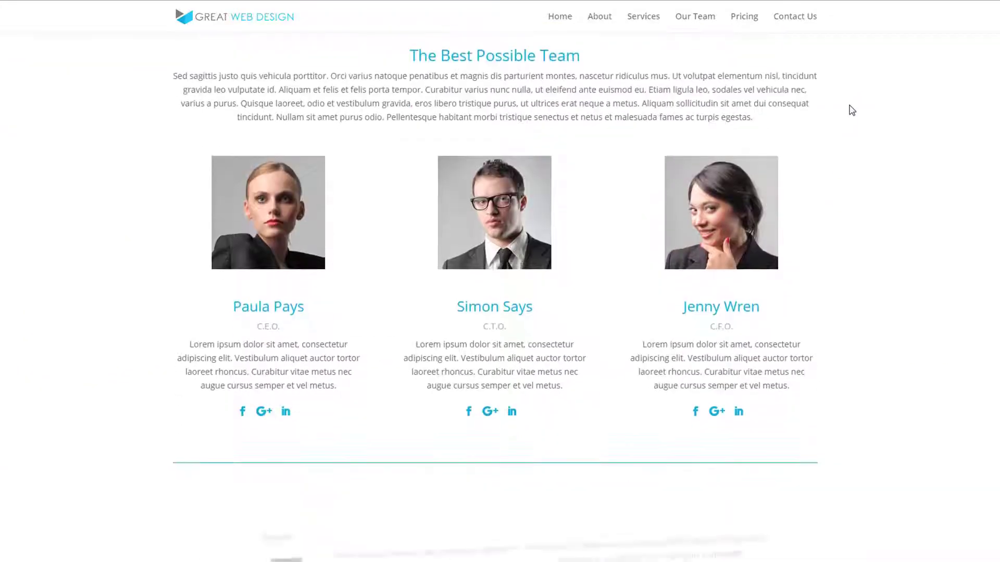
pyautogui.scroll(-9, 852, 110)
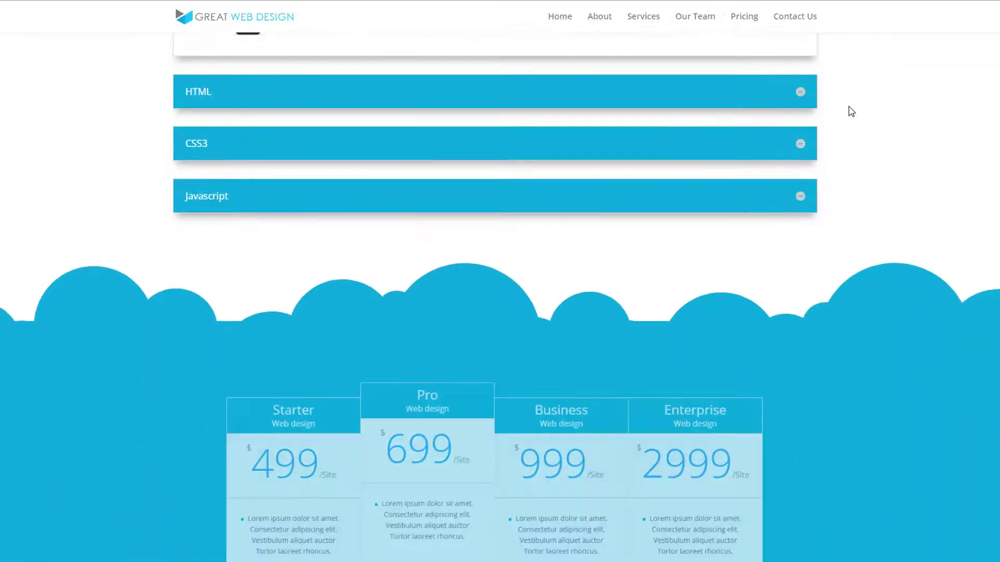
pyautogui.scroll(-6, 851, 111)
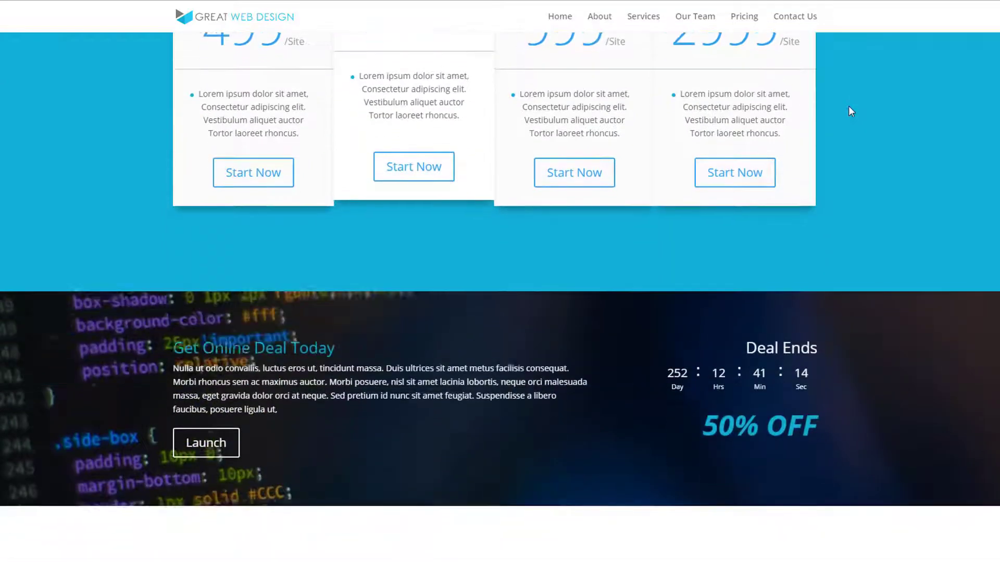
pyautogui.scroll(-7, 851, 111)
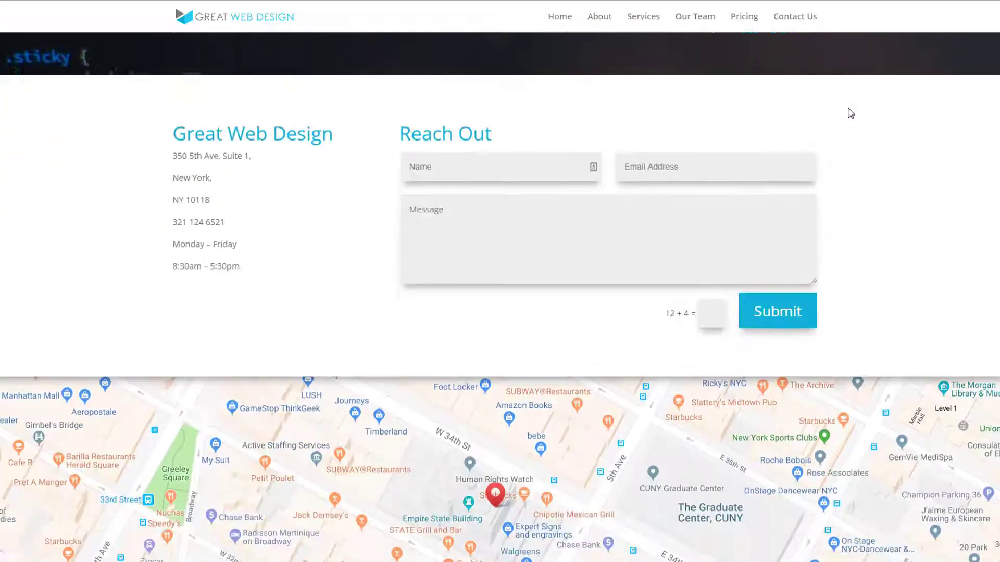
pyautogui.scroll(-3, 851, 113)
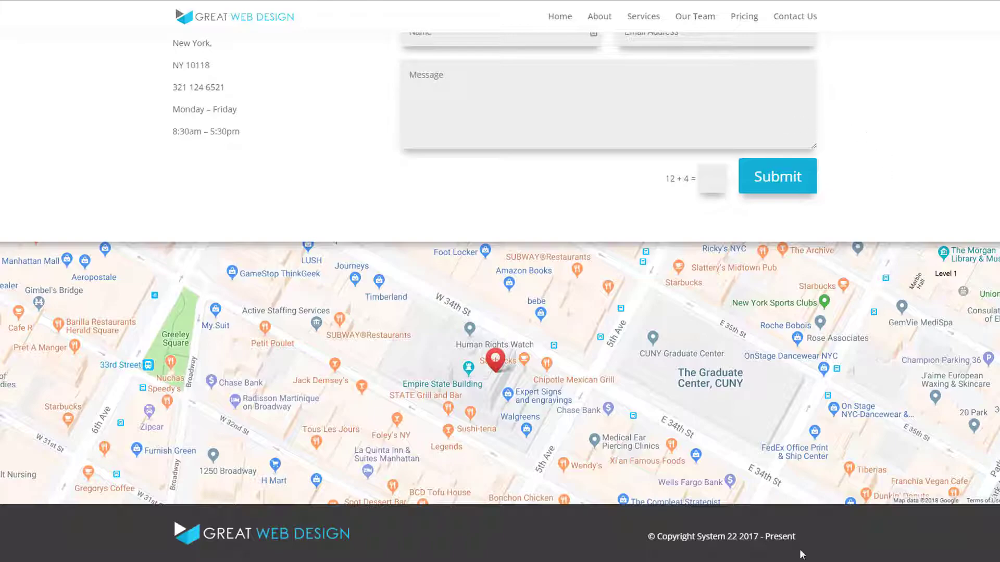
pyautogui.scroll(20, 500, 297)
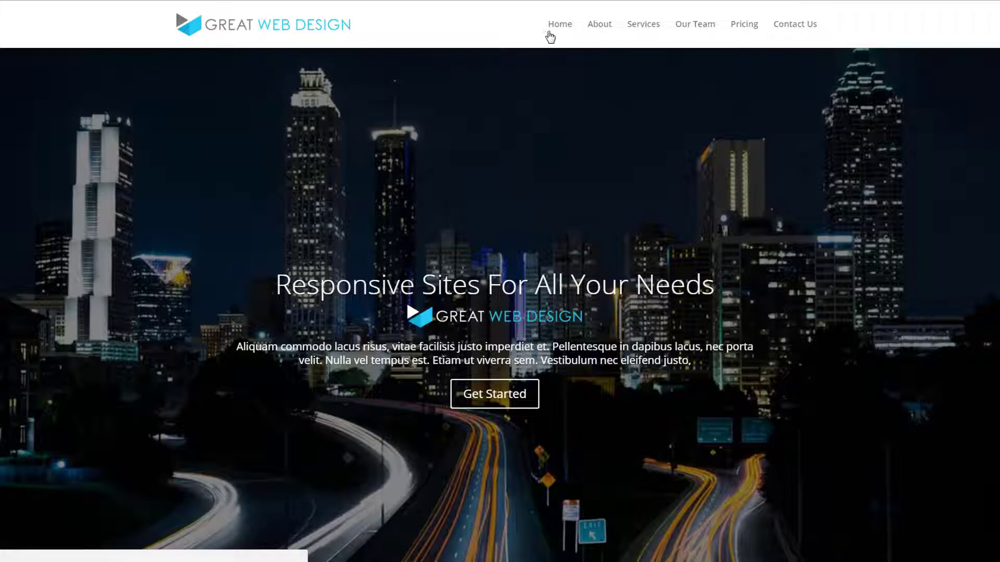
# Step: Check the site's navigation links by visiting the About, Services, Our Team, Pricing and Contact Us sections in turn
pyautogui.click(600, 27)
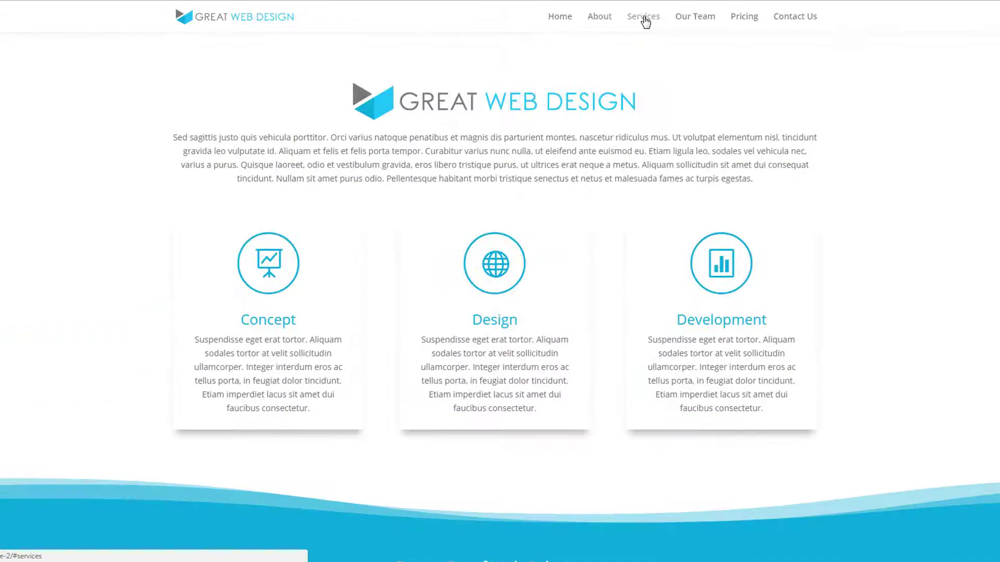
pyautogui.click(646, 22)
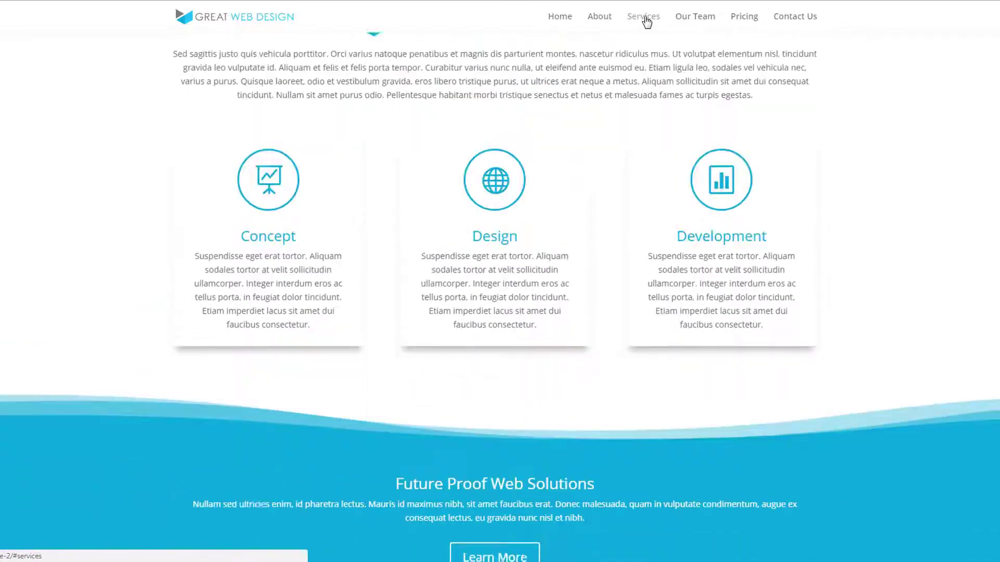
pyautogui.click(694, 22)
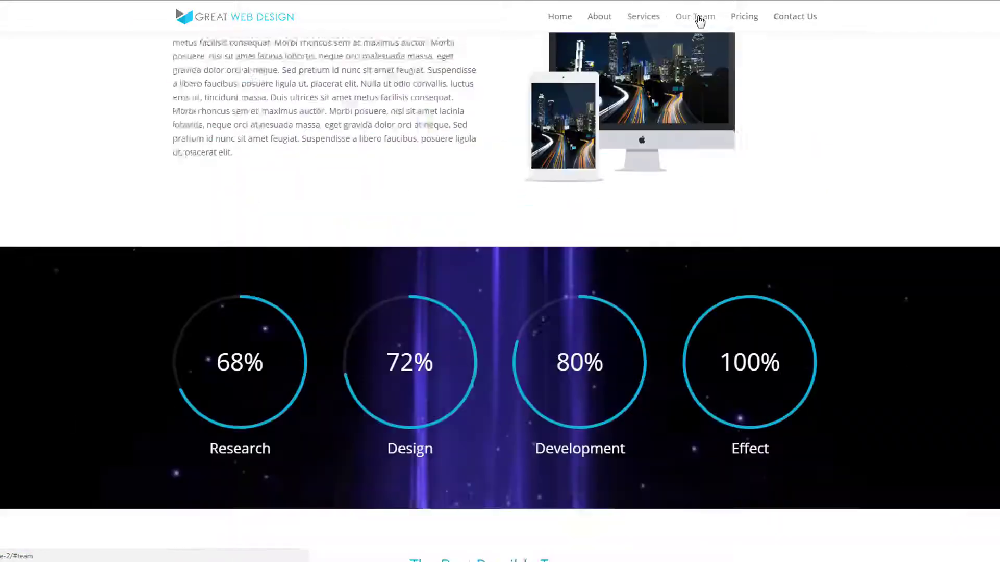
pyautogui.click(754, 22)
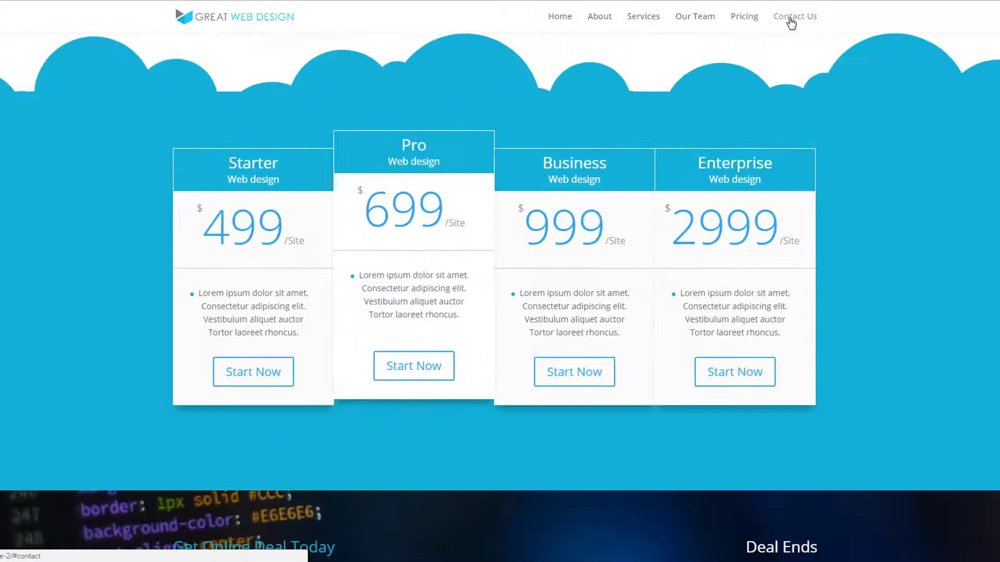
pyautogui.click(791, 21)
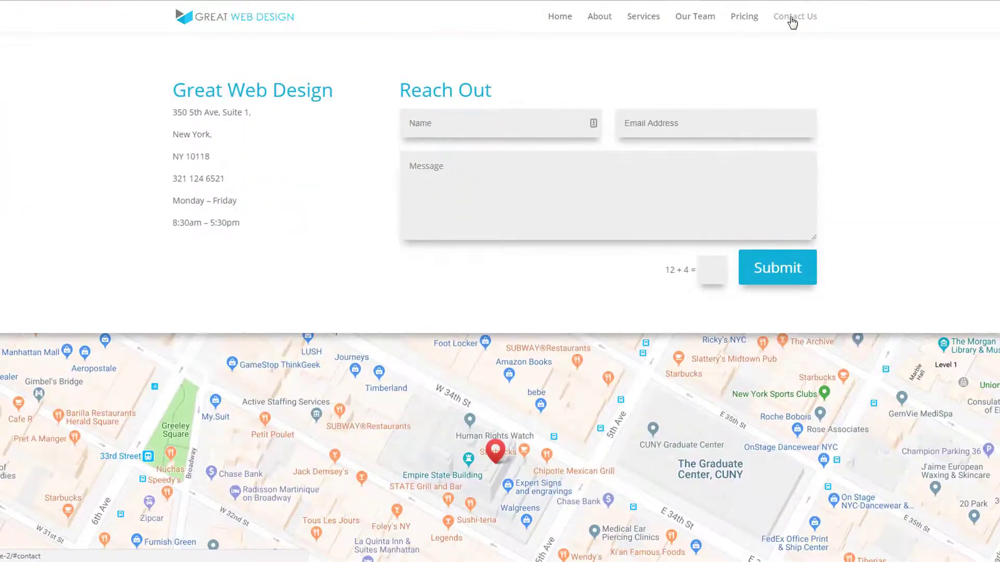
pyautogui.scroll(20, 951, 462)
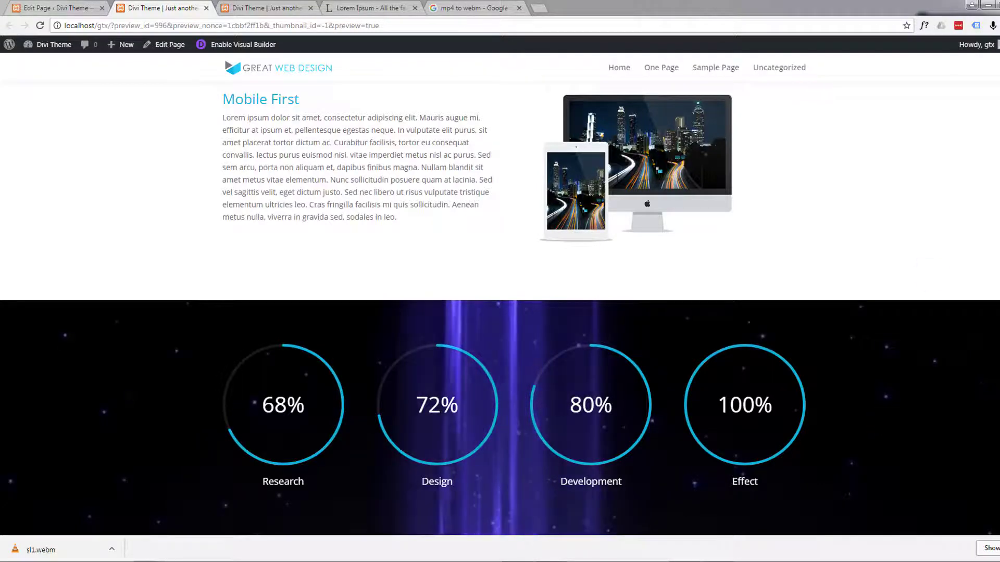
# Step: In the One Page editor, add a standard section with a single full-width column row below the circle counters
pyautogui.click(65, 8)
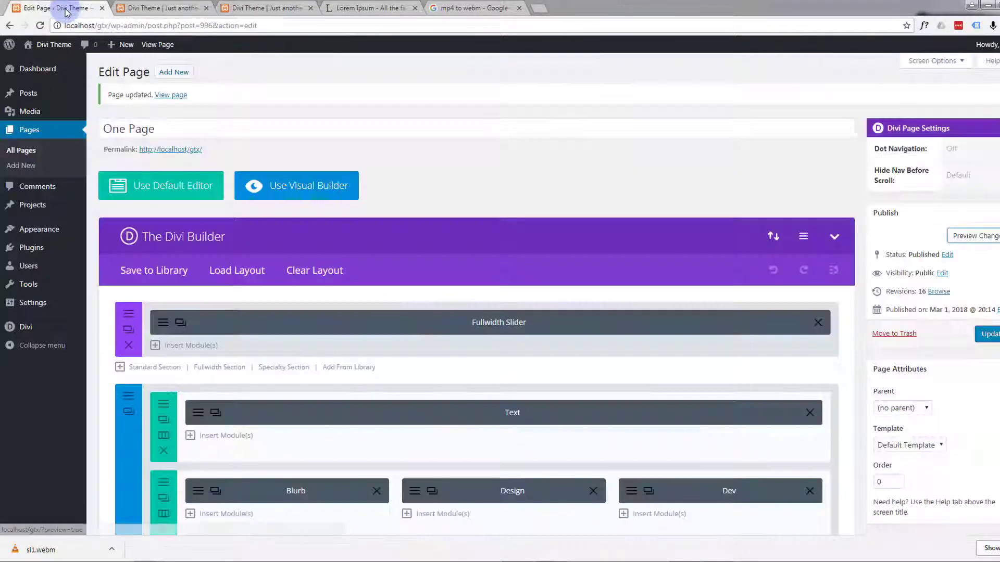
pyautogui.scroll(-11, 620, 350)
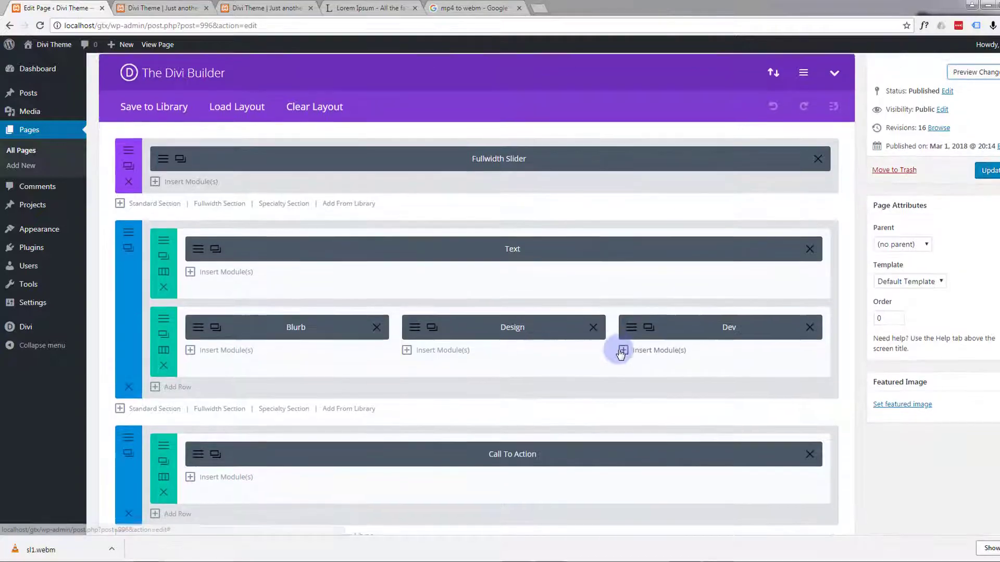
pyautogui.scroll(-2, 619, 349)
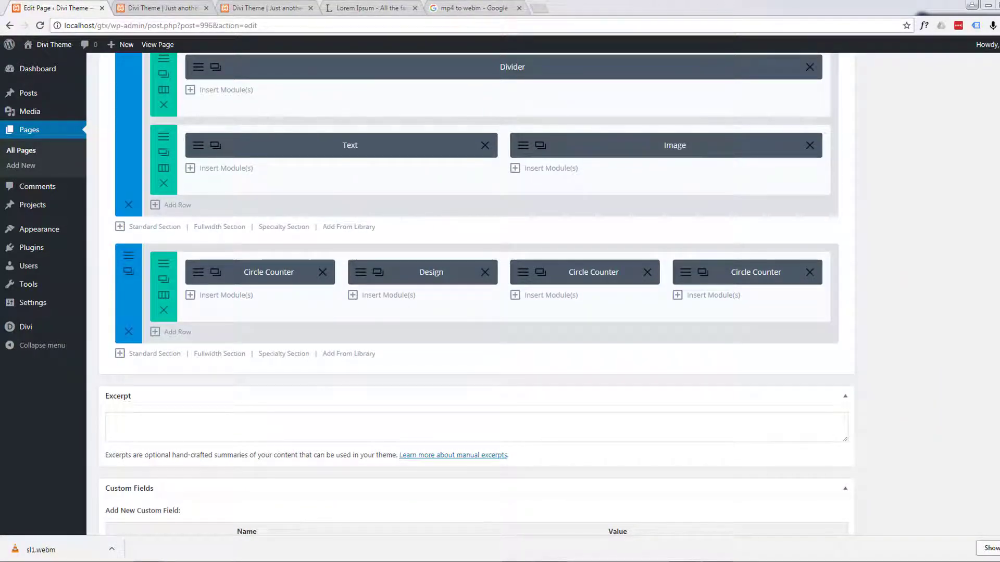
pyautogui.click(144, 358)
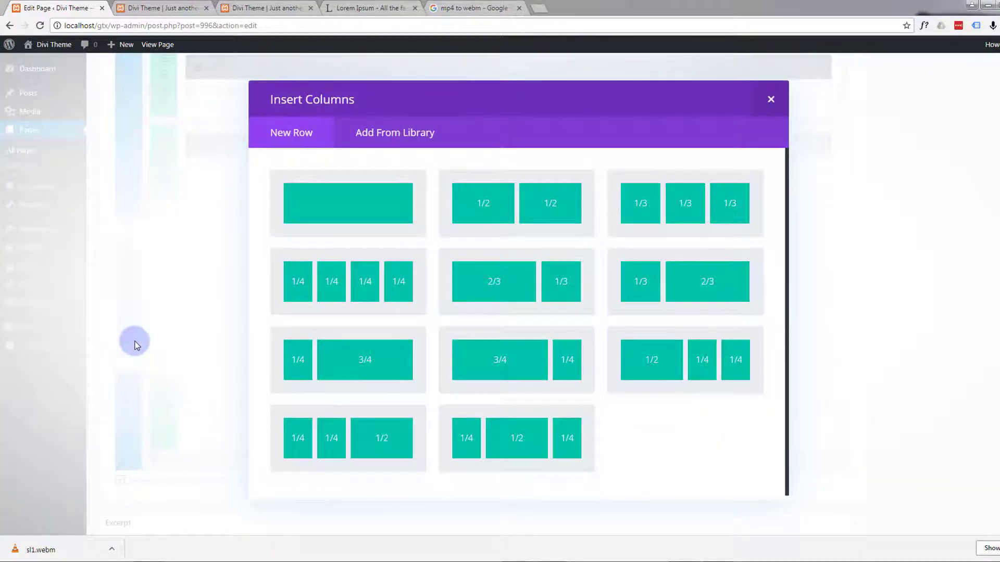
pyautogui.click(322, 217)
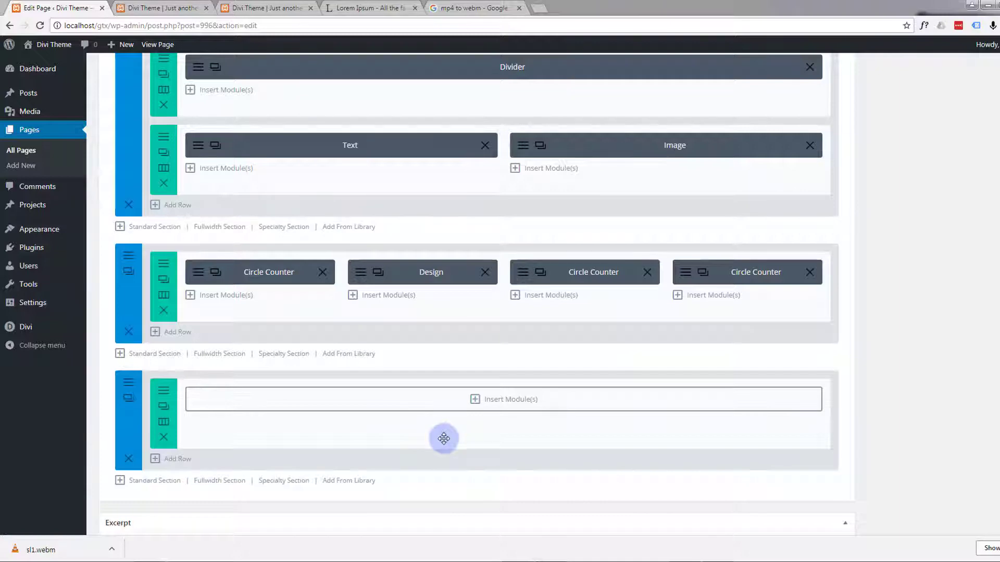
# Step: Insert a Text module into the new section's empty row
pyautogui.click(475, 404)
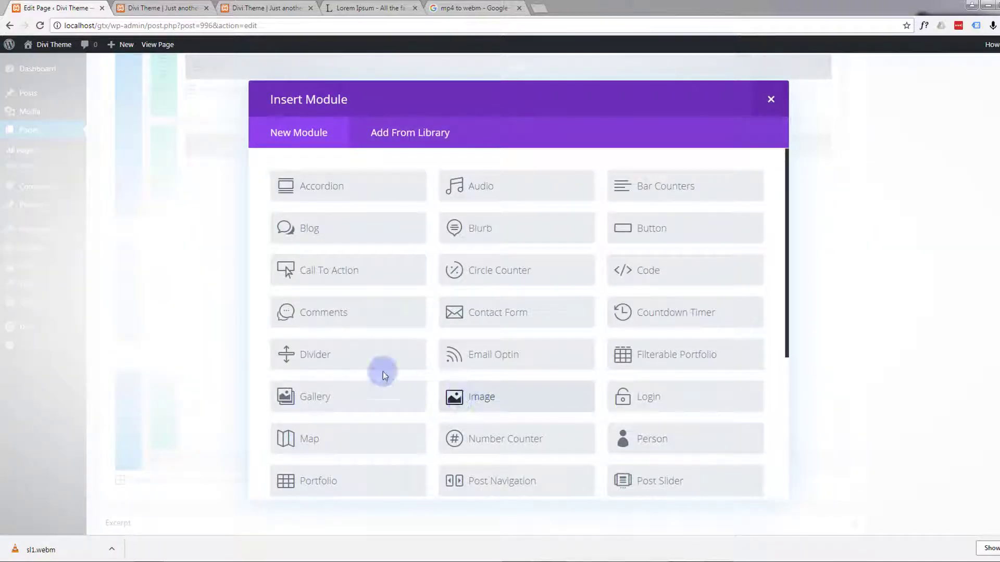
pyautogui.scroll(-5, 358, 264)
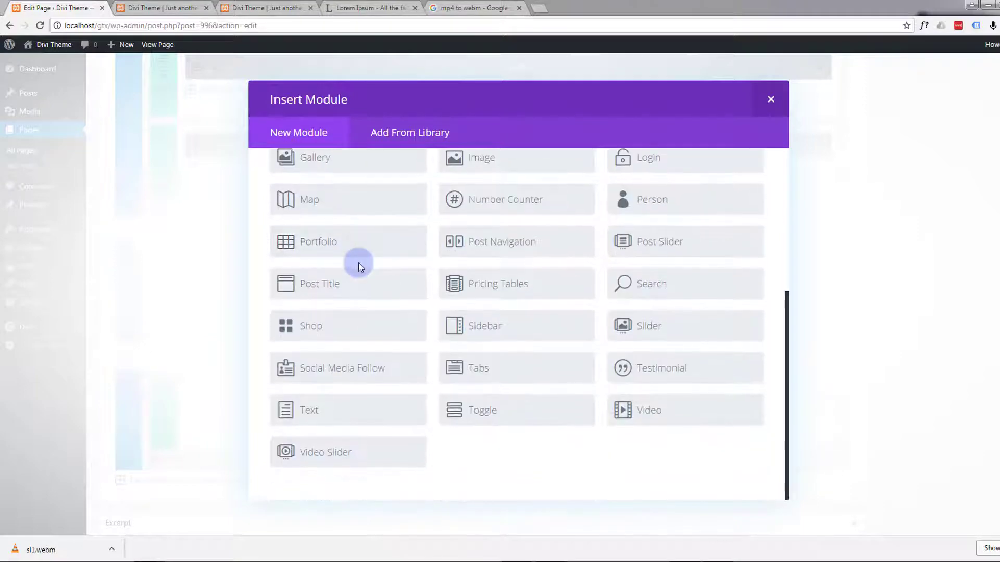
pyautogui.click(333, 416)
# Step: Enter "The Best Possible Team" as the Text module's content
pyautogui.click(302, 308)
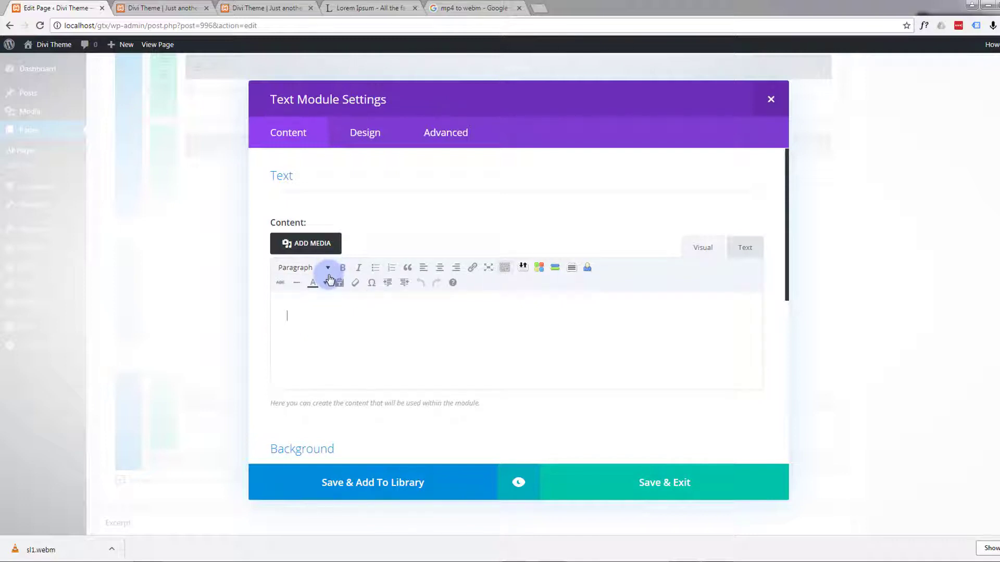
pyautogui.write('The Bes')
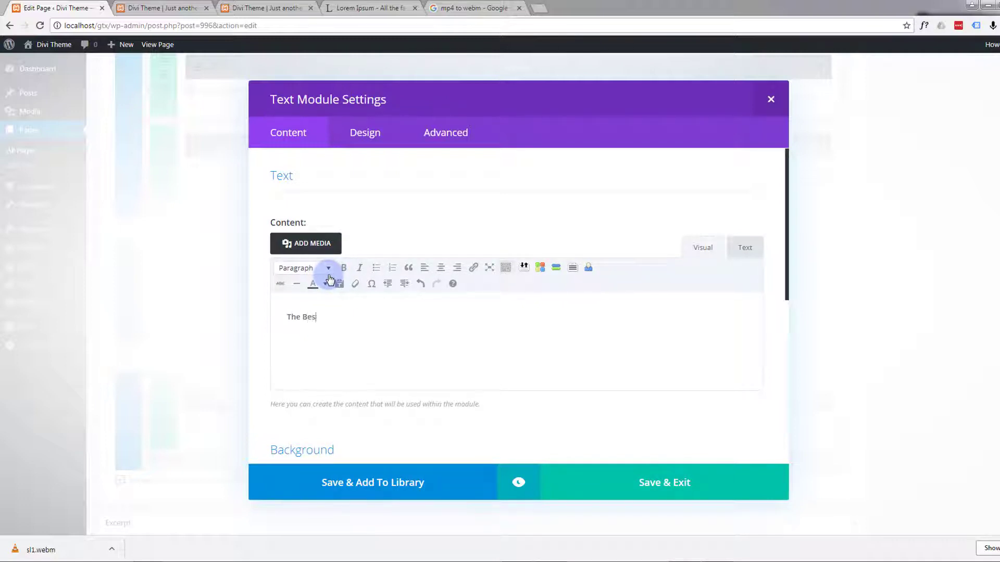
pyautogui.write('t Possi')
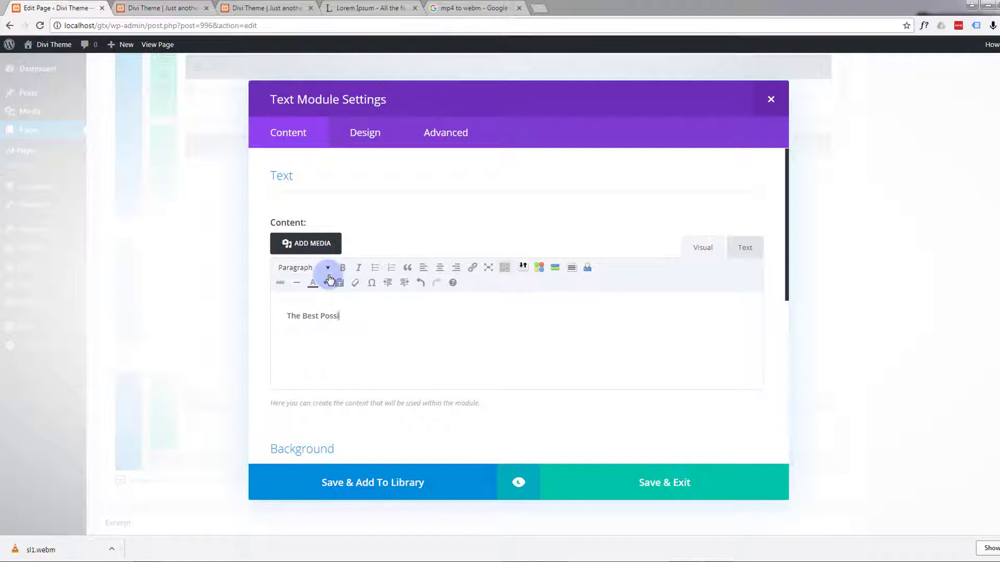
pyautogui.write('ble Team')
# Step: Format the "The Best Possible Team" line as Heading 2
pyautogui.moveTo(380, 322); pyautogui.dragTo(268, 315)
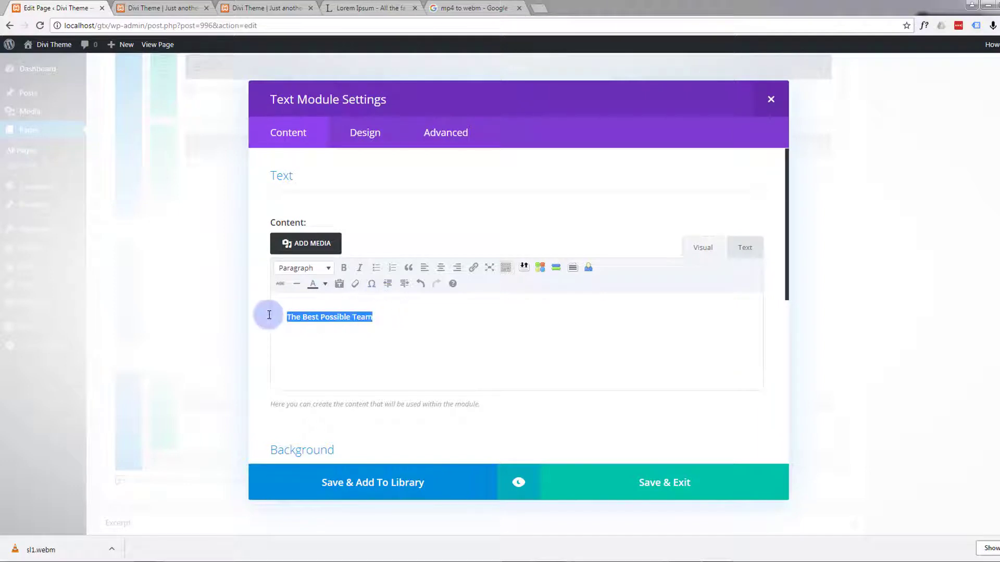
pyautogui.click(328, 267)
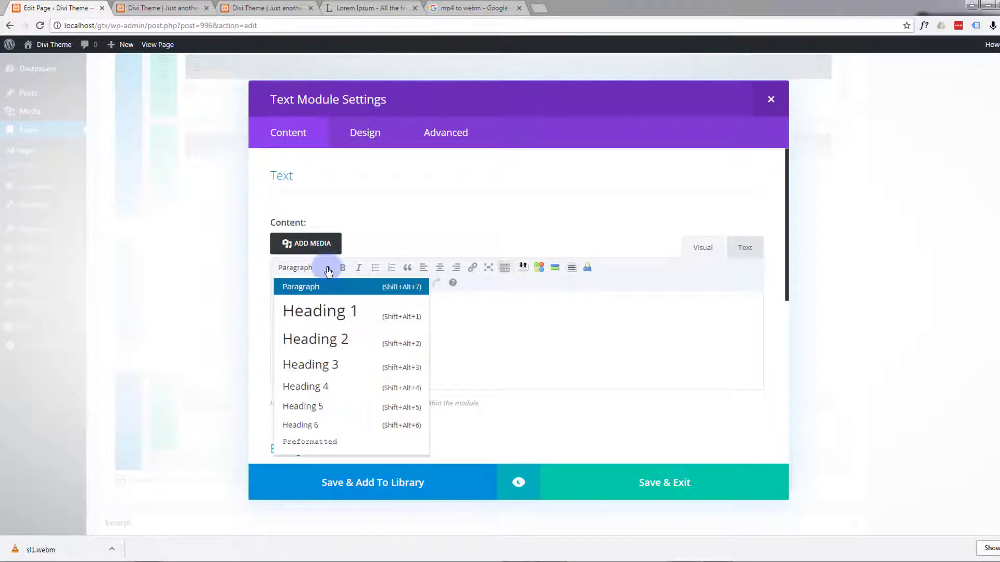
pyautogui.click(328, 344)
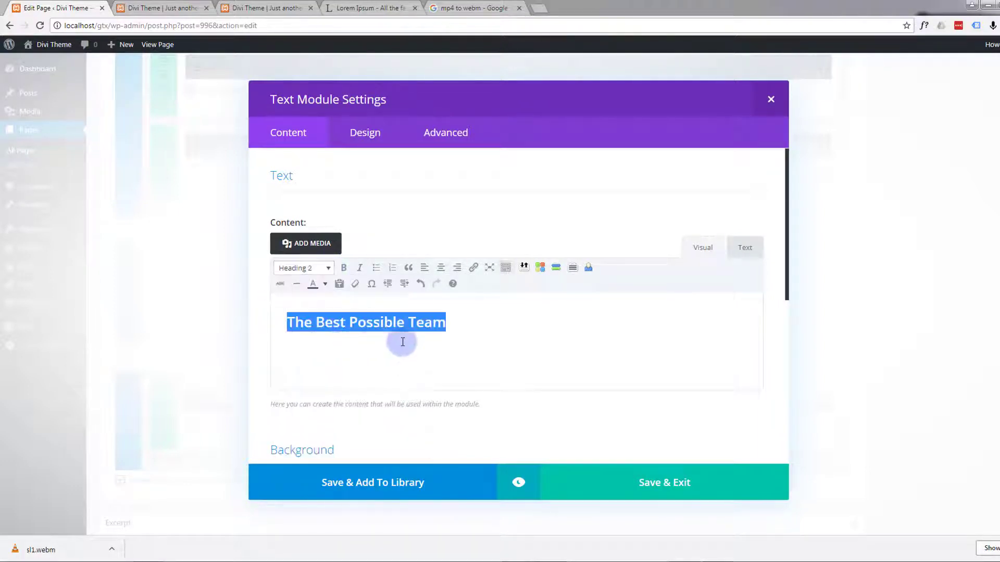
pyautogui.click(459, 326)
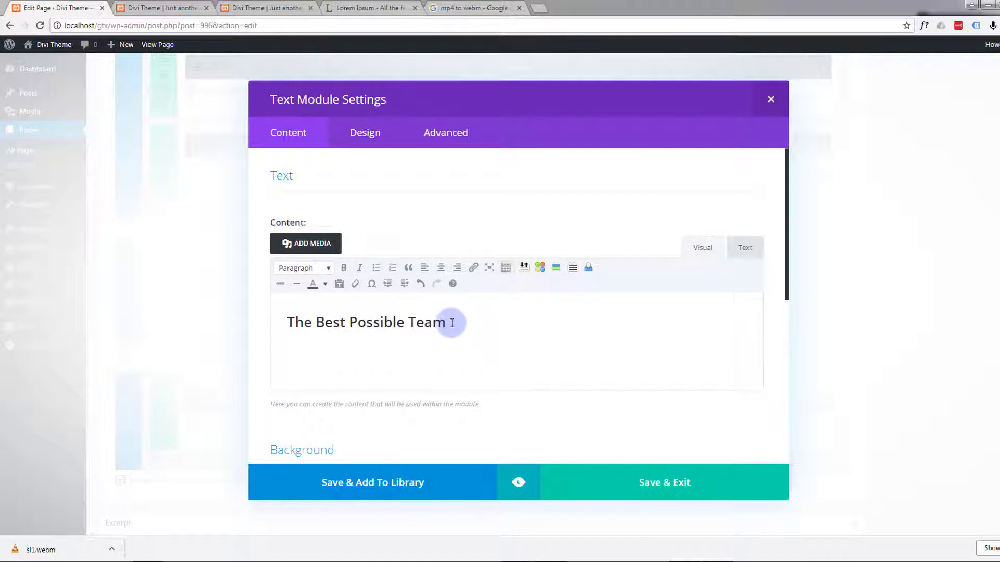
# Step: Colour the "The Best Possible Team" heading with the custom text colour 12b1d6
pyautogui.moveTo(451, 324); pyautogui.dragTo(286, 324)
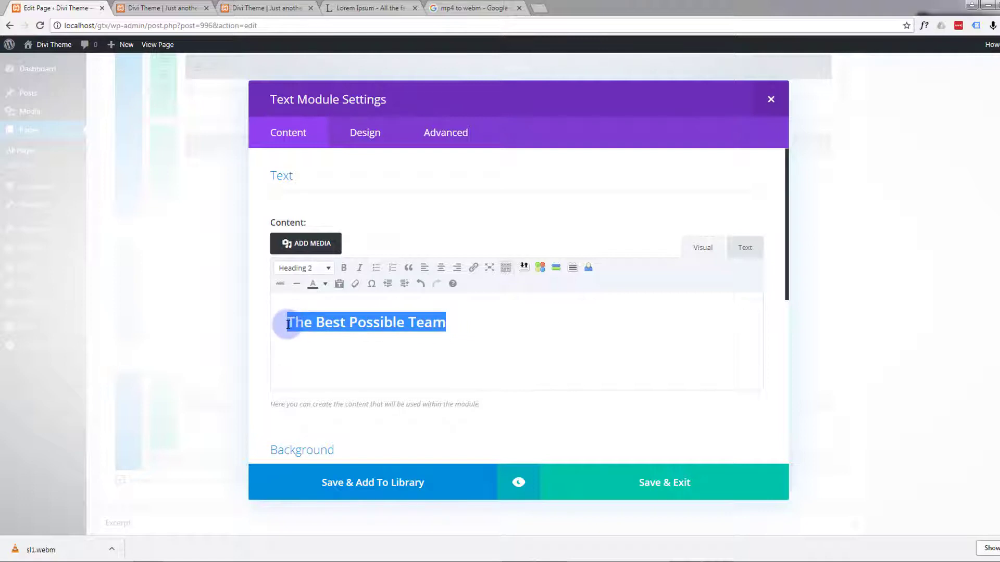
pyautogui.click(325, 285)
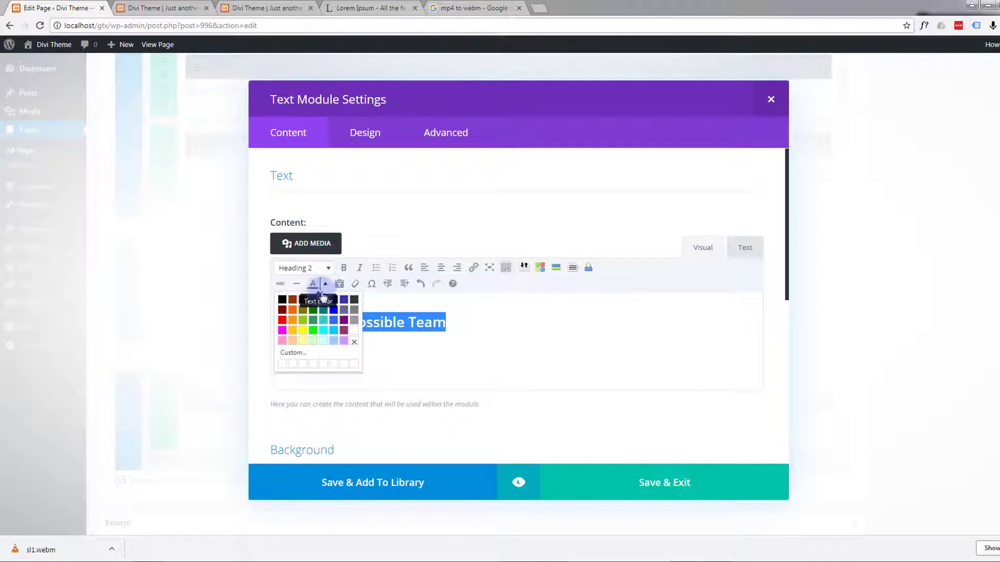
pyautogui.click(295, 355)
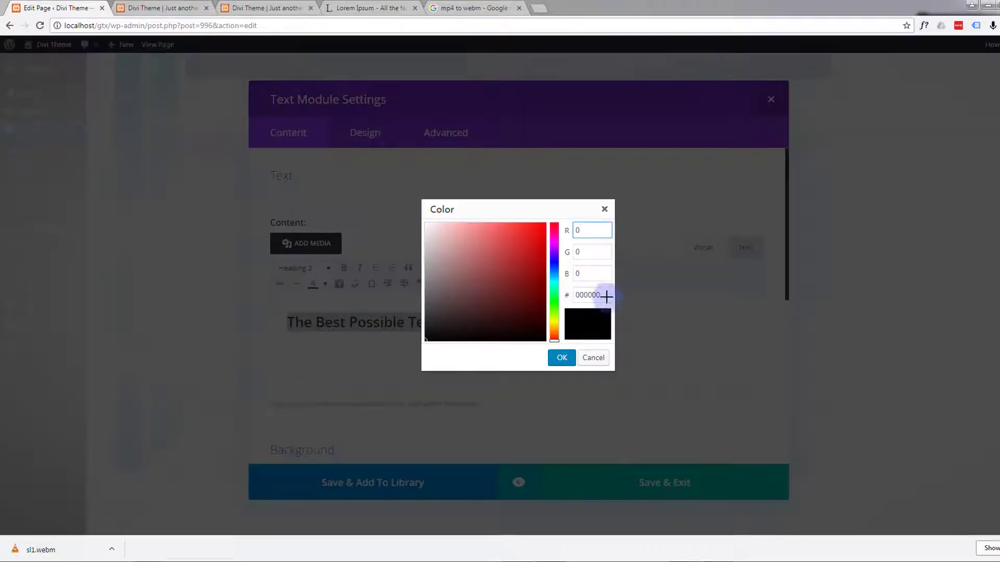
pyautogui.moveTo(604, 295); pyautogui.dragTo(566, 299)
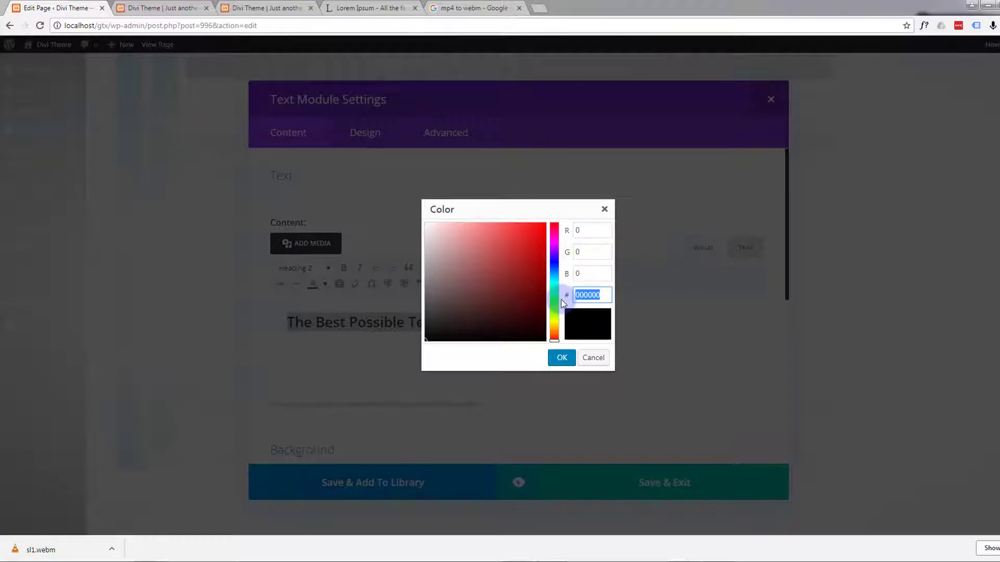
pyautogui.write('12b1d6')
pyautogui.click(591, 274)
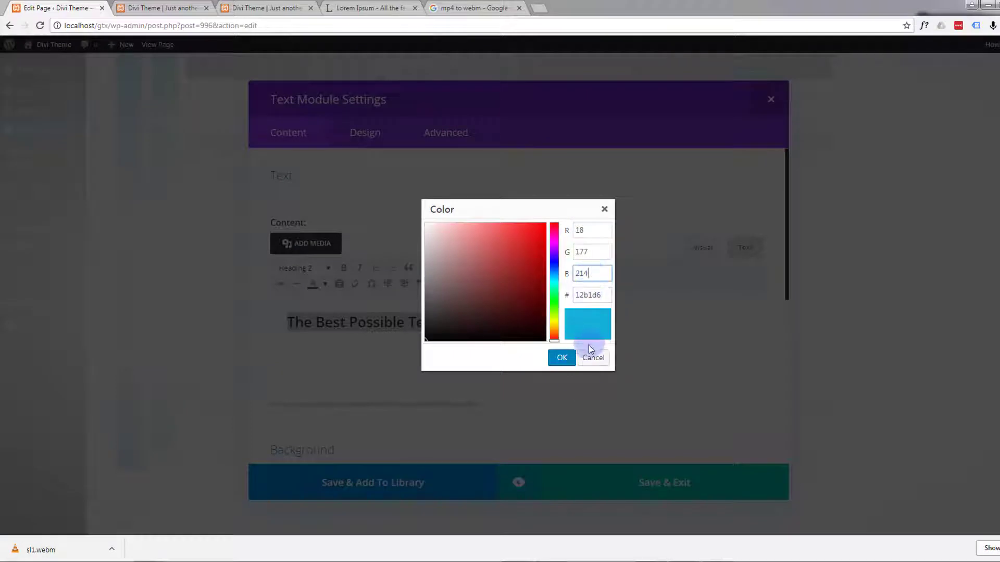
pyautogui.click(561, 358)
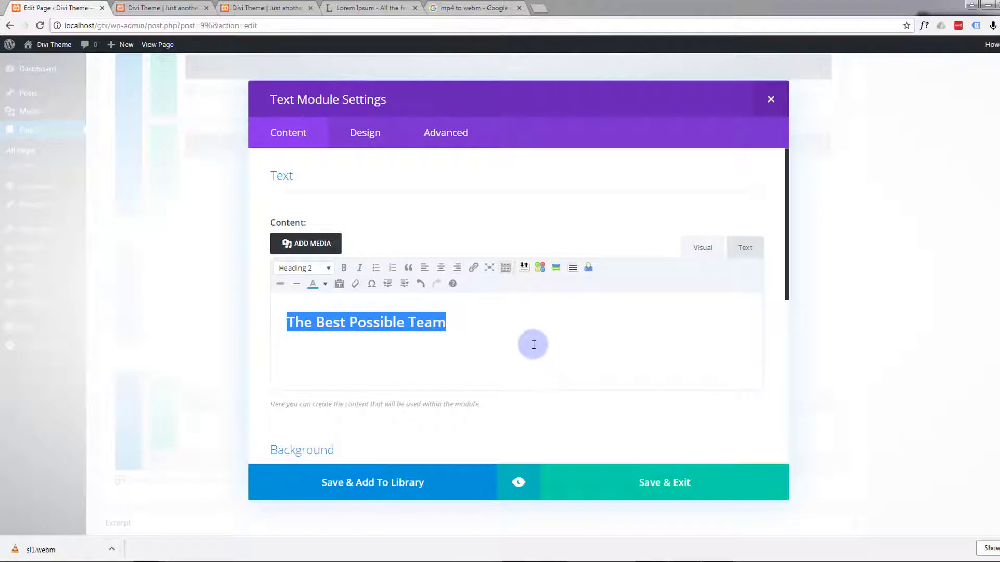
pyautogui.click(517, 341)
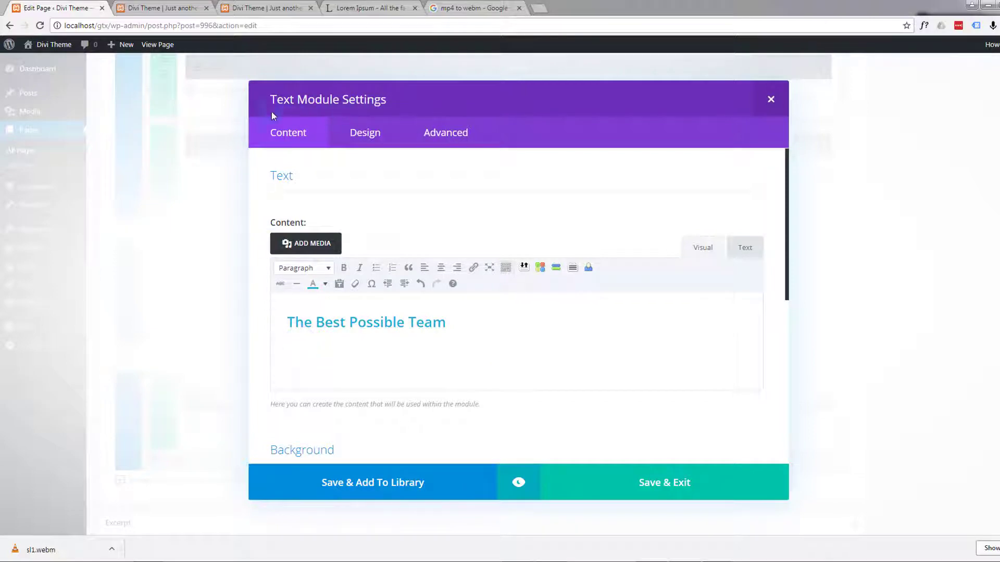
# Step: Copy the Lorem Ipsum passage from "Sed sollicitudin" to "lacus mollis blandit" and paste it below the heading in the Text module
pyautogui.click(363, 10)
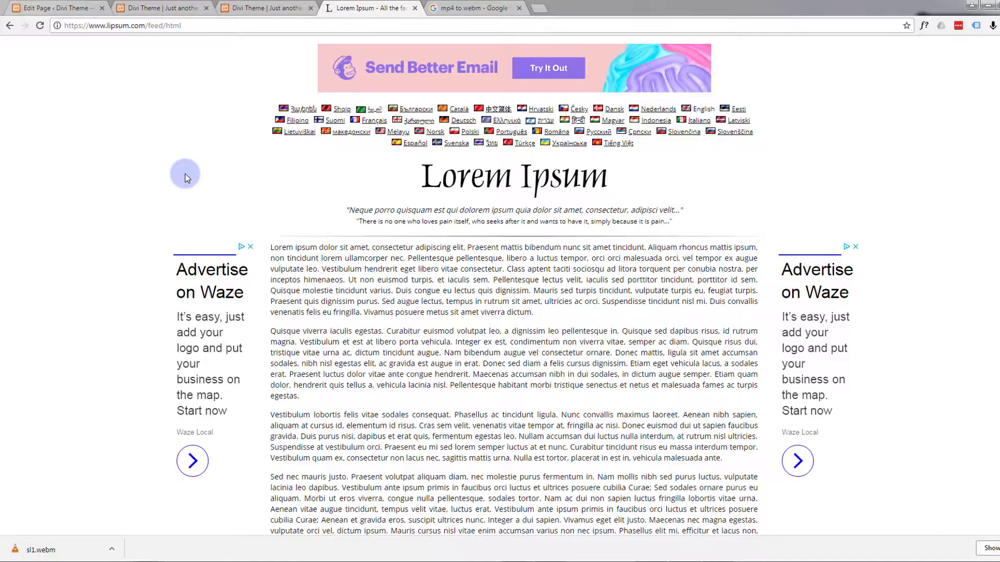
pyautogui.scroll(-4, 185, 173)
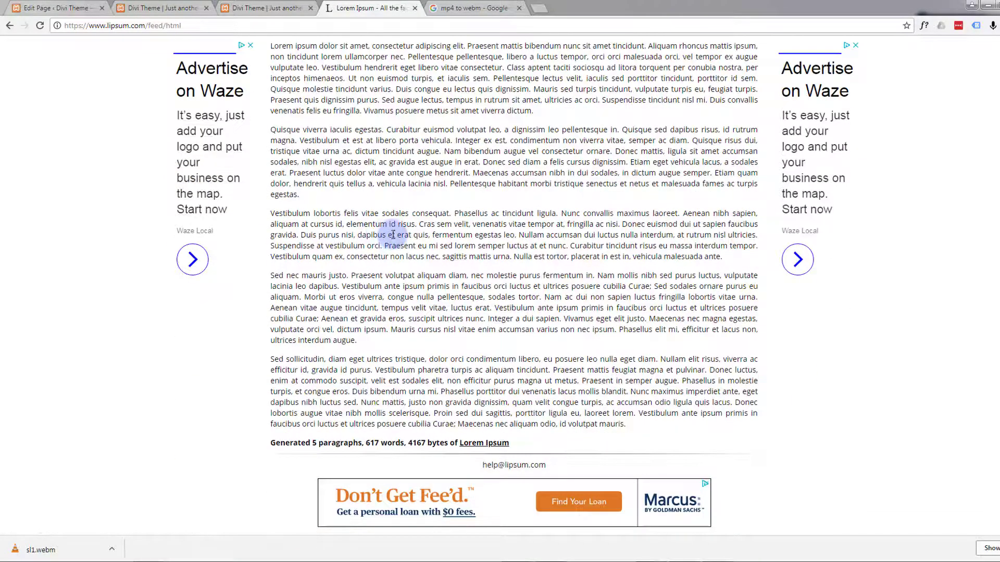
pyautogui.scroll(2, 393, 235)
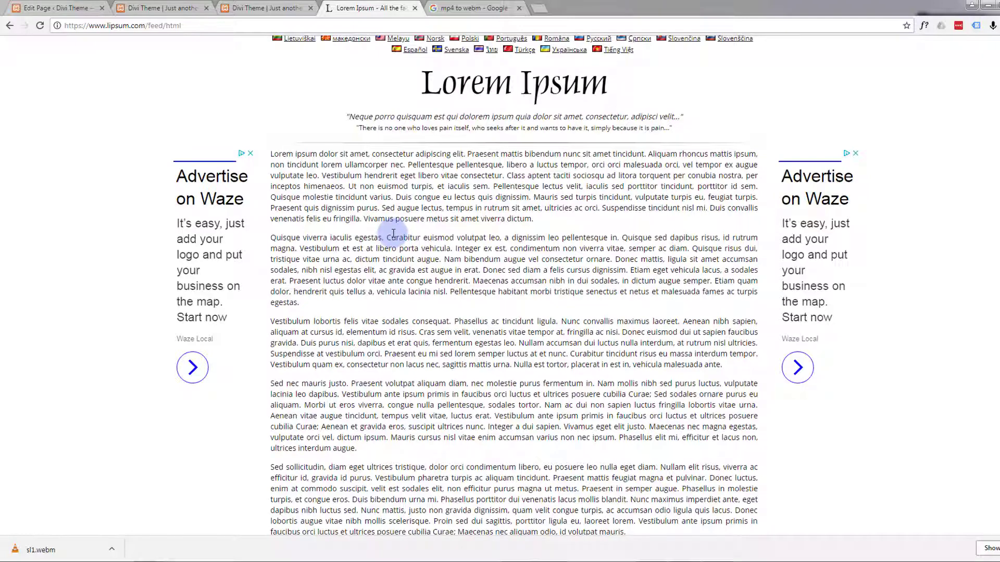
pyautogui.scroll(-1, 393, 234)
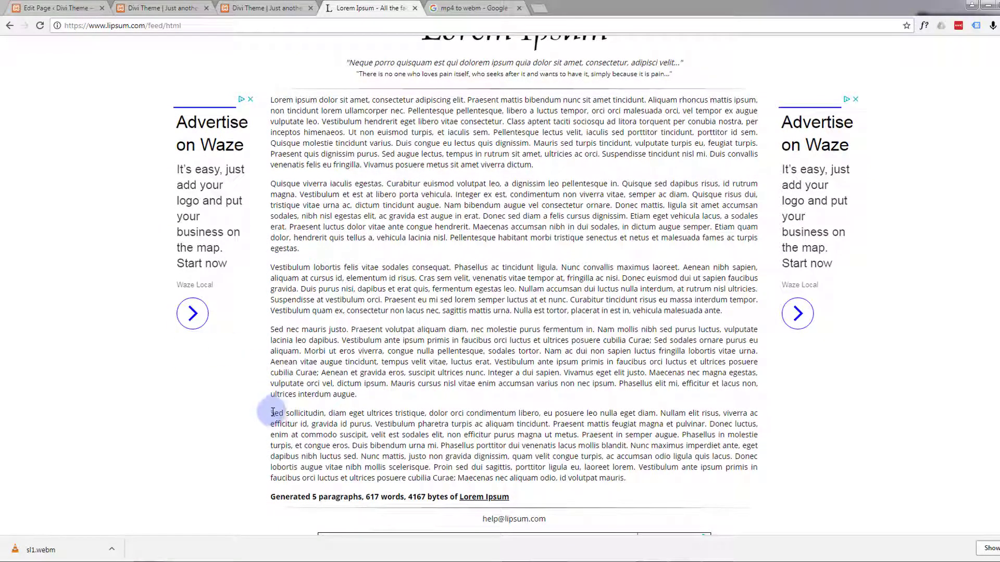
pyautogui.moveTo(273, 412); pyautogui.dragTo(627, 443)
pyautogui.hotkey('ctrl', 'c')
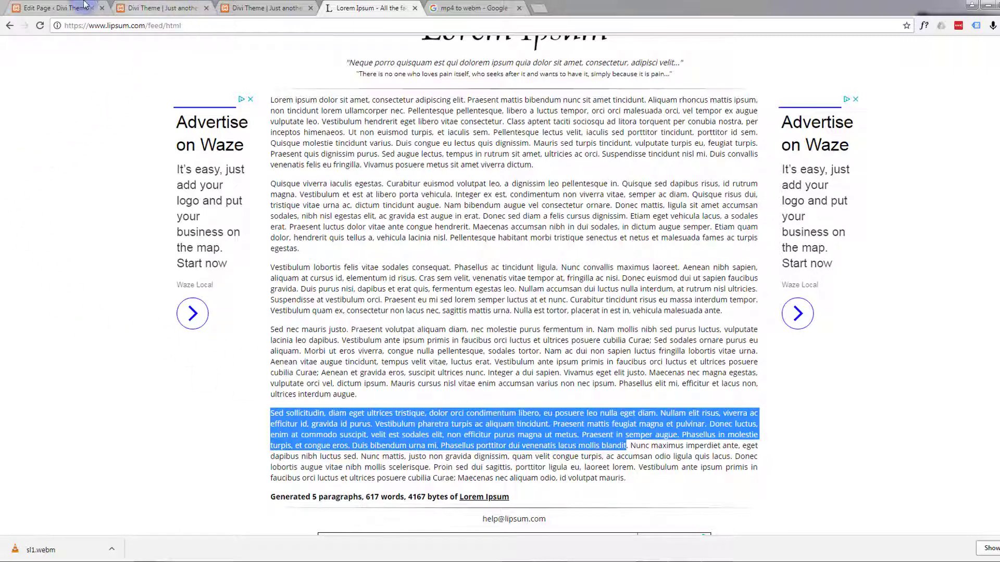
pyautogui.click(54, 8)
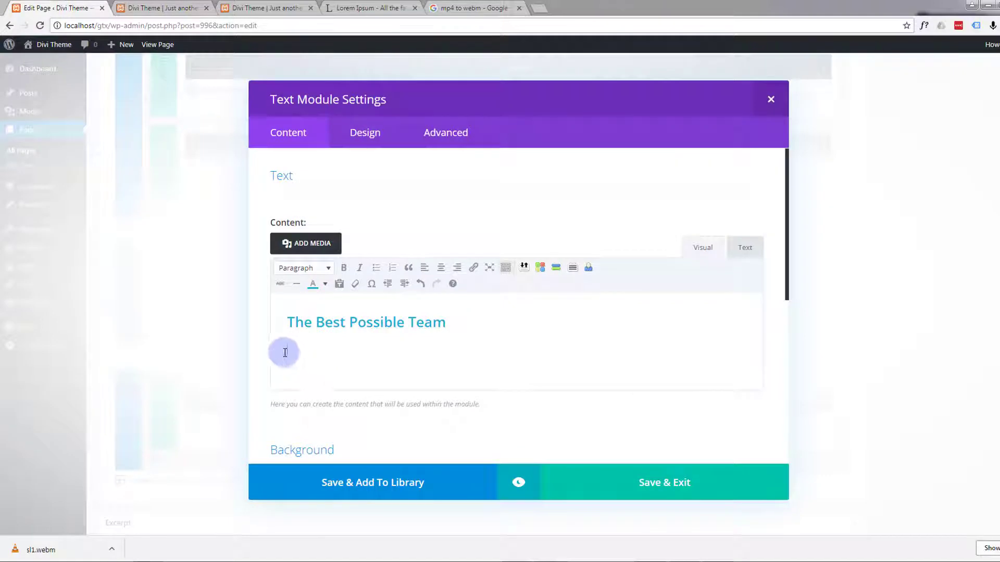
pyautogui.hotkey('ctrl', 'v')
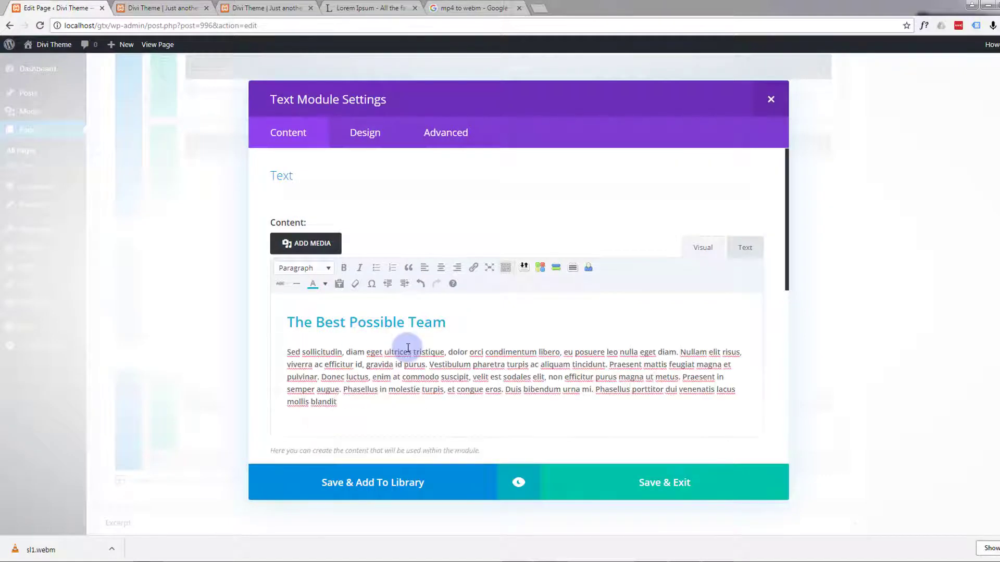
# Step: Centre the Text module's text orientation, preview the result, and save the module
pyautogui.click(368, 138)
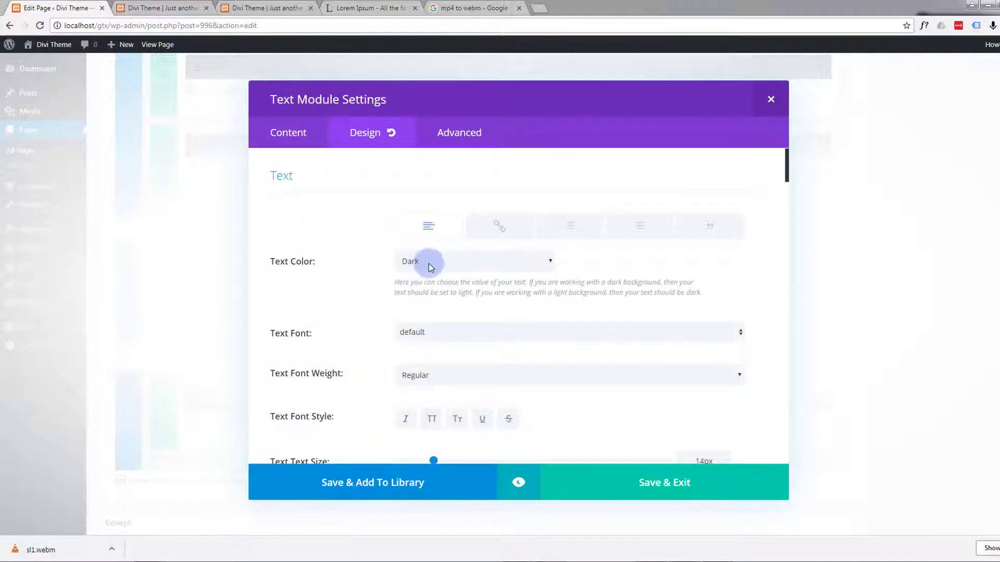
pyautogui.scroll(-5, 366, 345)
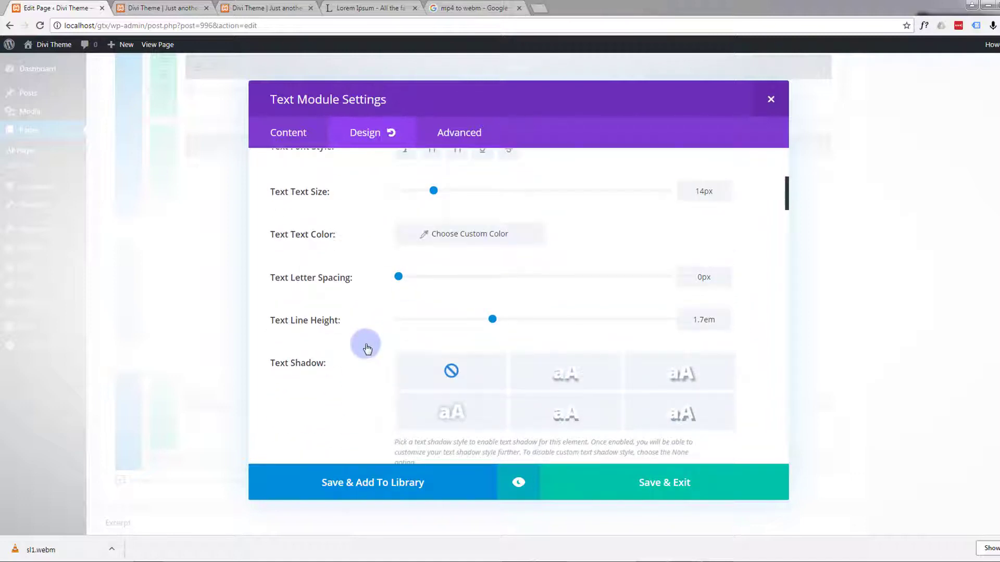
pyautogui.scroll(1, 367, 348)
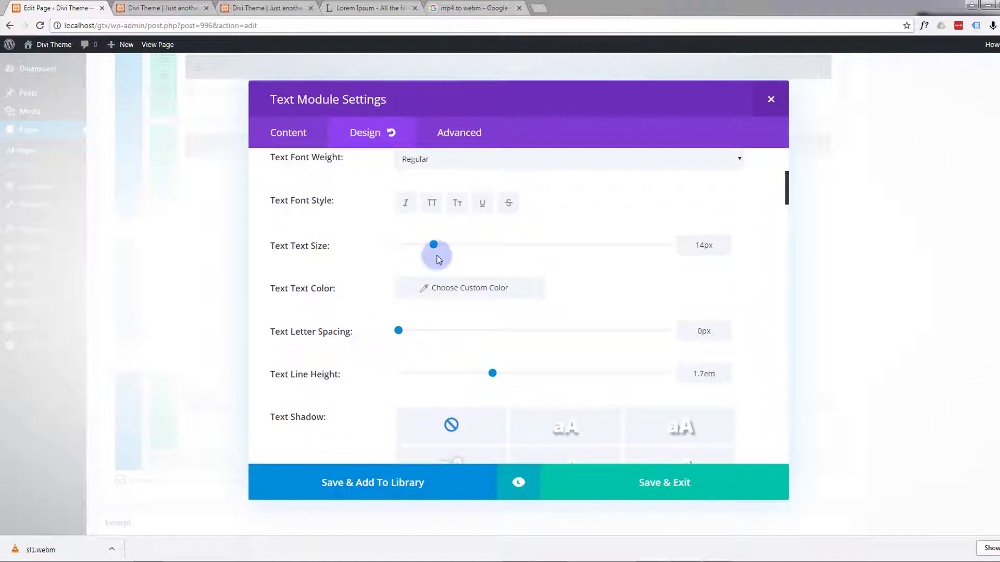
pyautogui.scroll(-5, 364, 304)
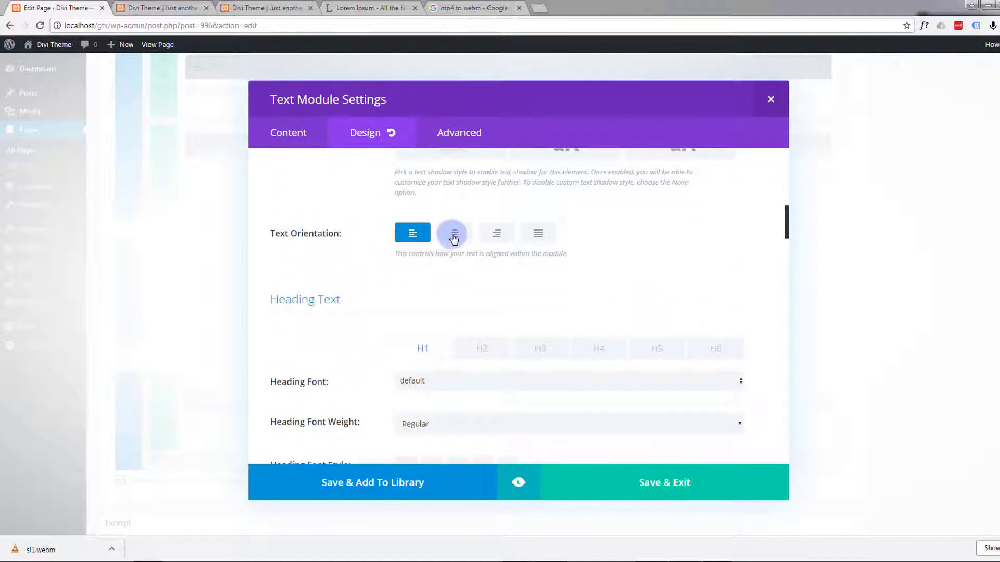
pyautogui.click(454, 235)
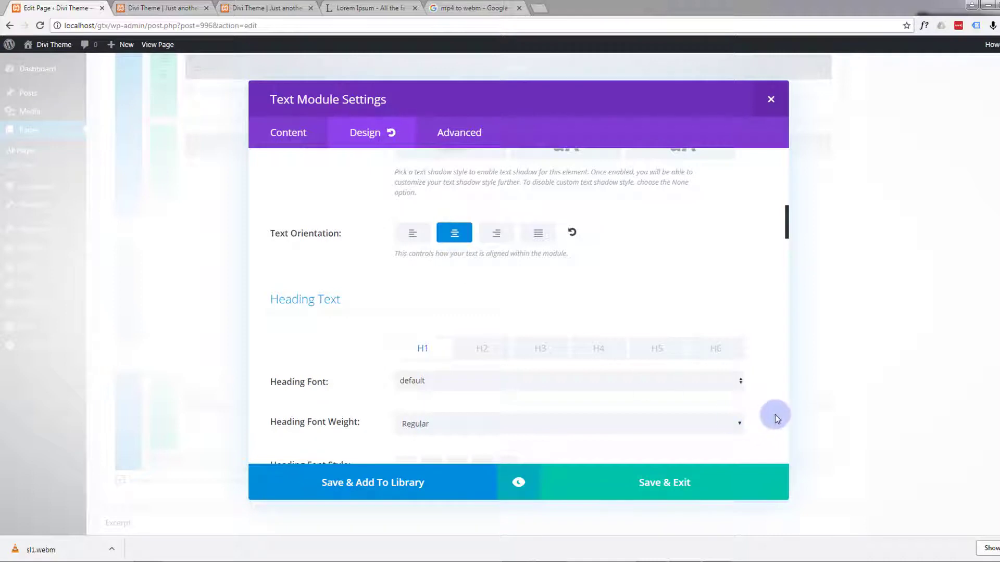
pyautogui.click(519, 484)
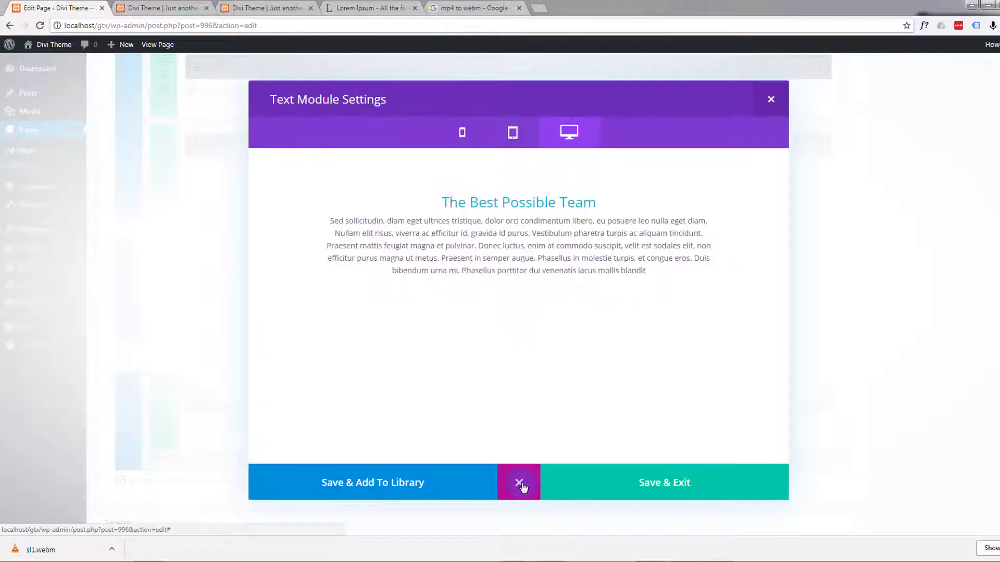
pyautogui.click(671, 495)
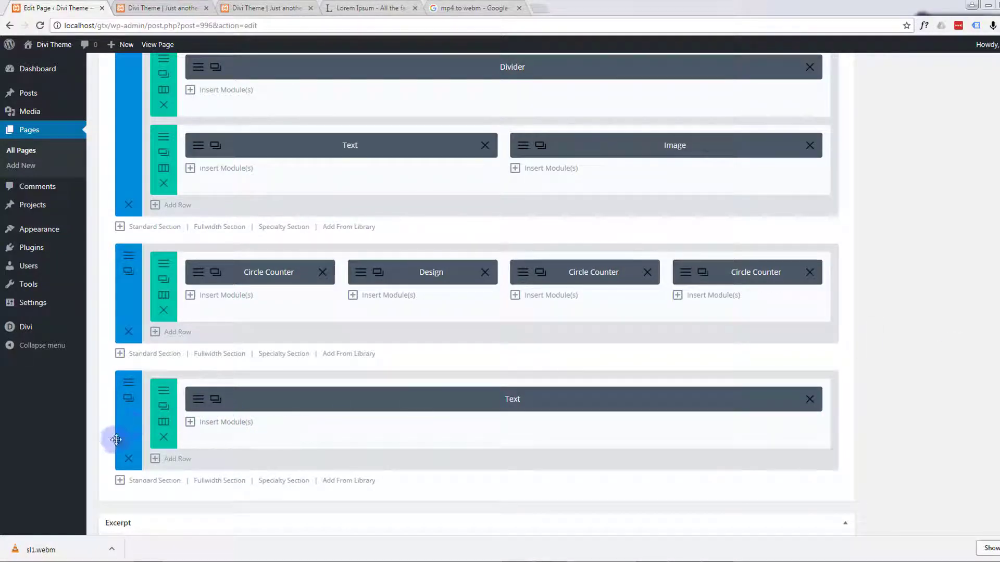
# Step: Add a row with three equal 1/3 columns below the Text module's row in the team section
pyautogui.click(172, 461)
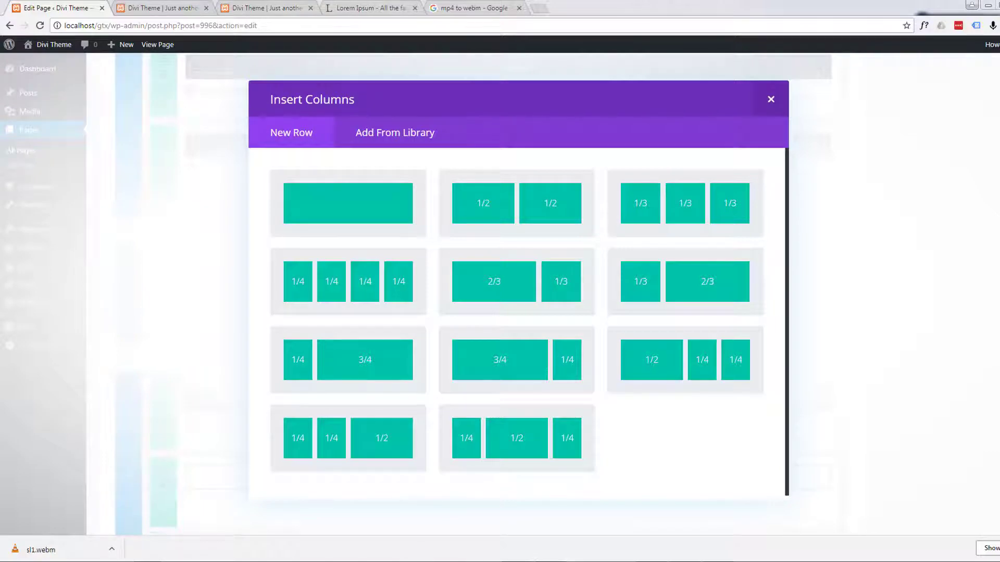
pyautogui.moveTo(0, 117); pyautogui.dragTo(0, 140)
pyautogui.click(654, 218)
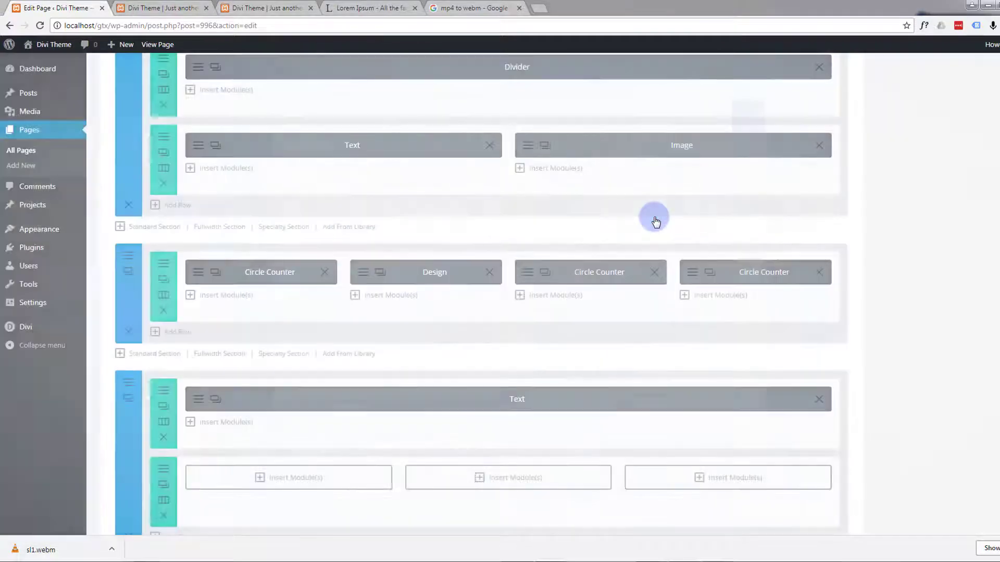
# Step: Insert a Person module into the first column of the new three-column row
pyautogui.scroll(-3, 323, 440)
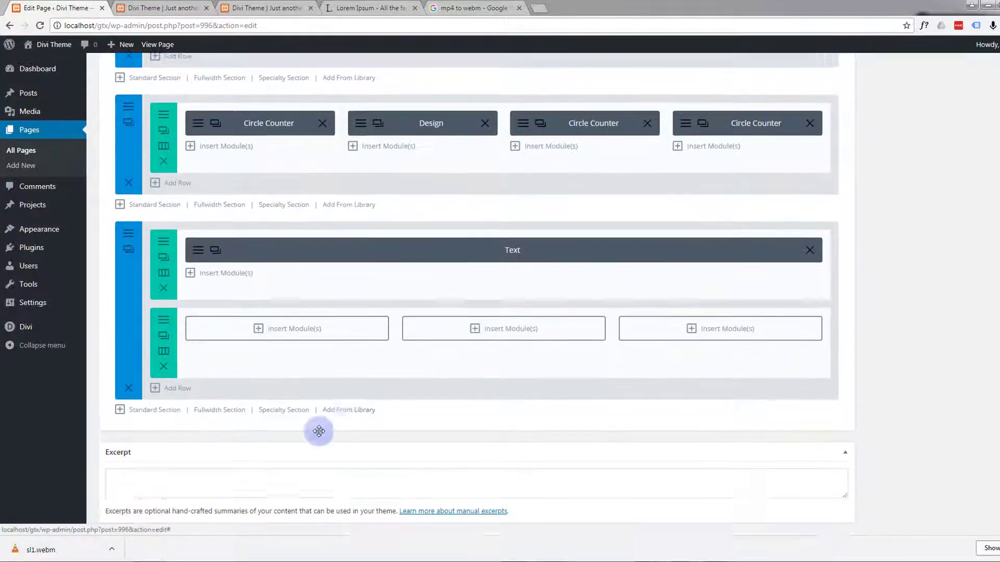
pyautogui.click(257, 318)
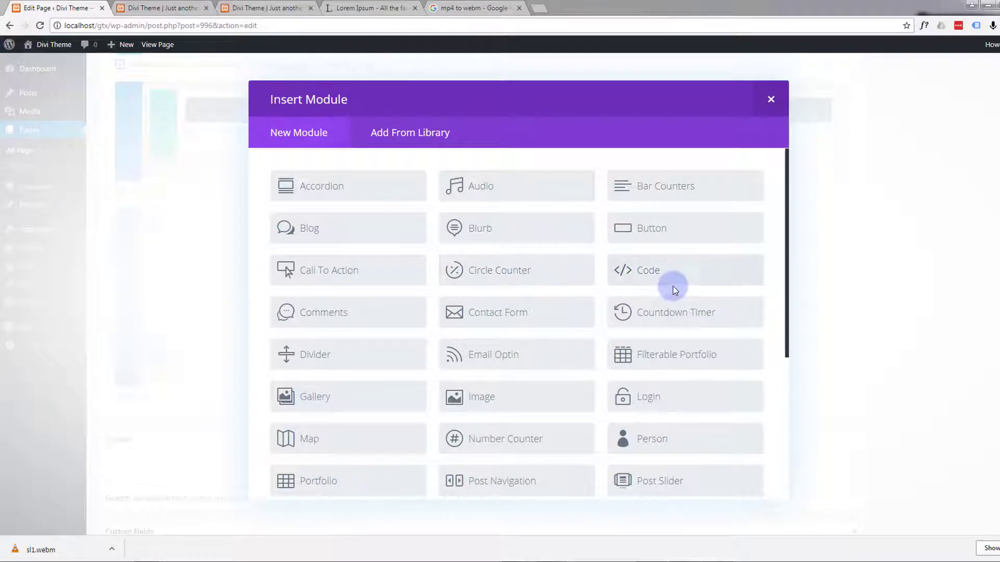
pyautogui.click(652, 439)
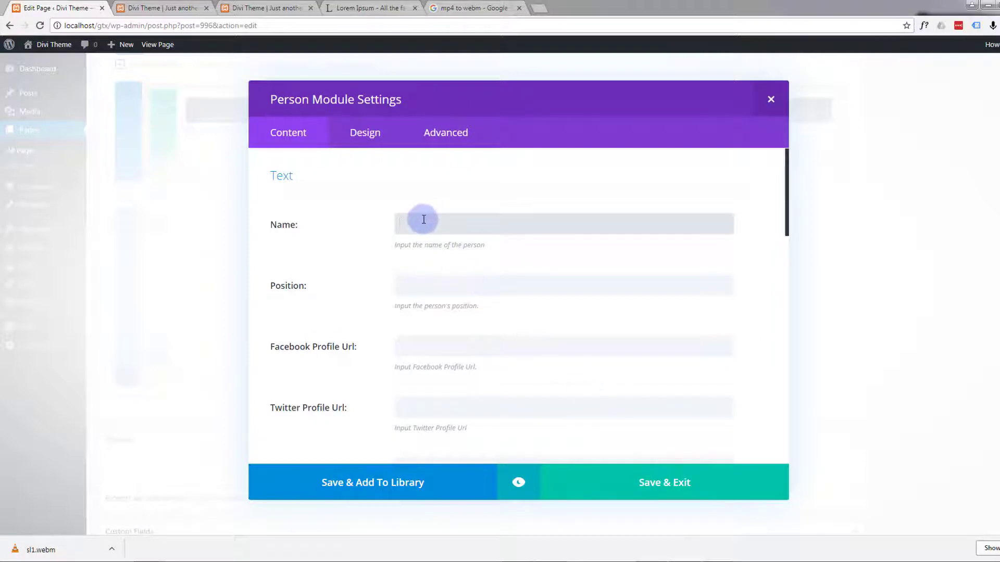
# Step: Enter the team member's full name and the position "C.E.O." in the Person module
pyautogui.write('Paula Pays')
pyautogui.click(410, 280)
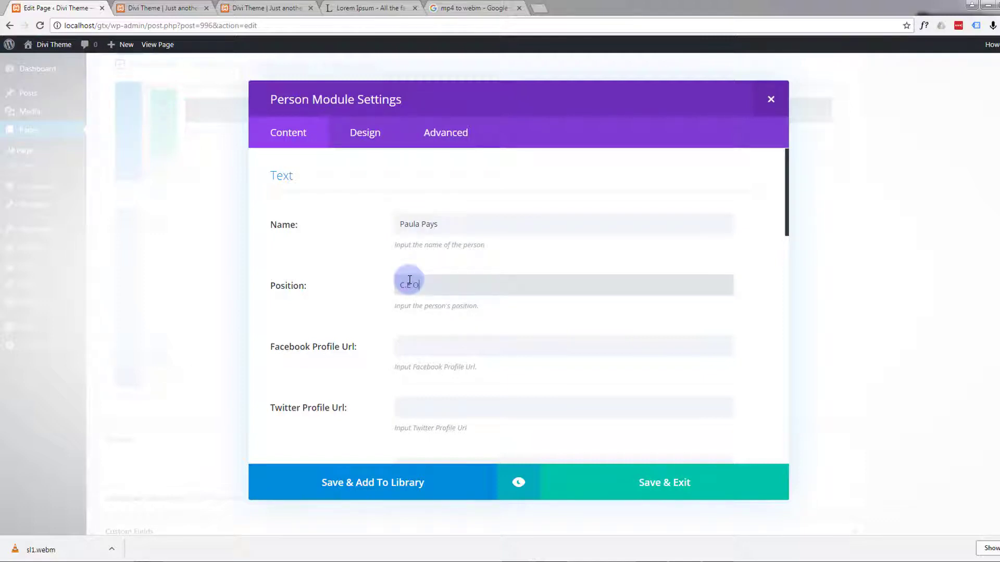
pyautogui.write('C.E.O.')
# Step: Enter "#" as the placeholder Facebook, Twitter and Google+ profile URLs of the Person module
pyautogui.scroll(-2, 438, 354)
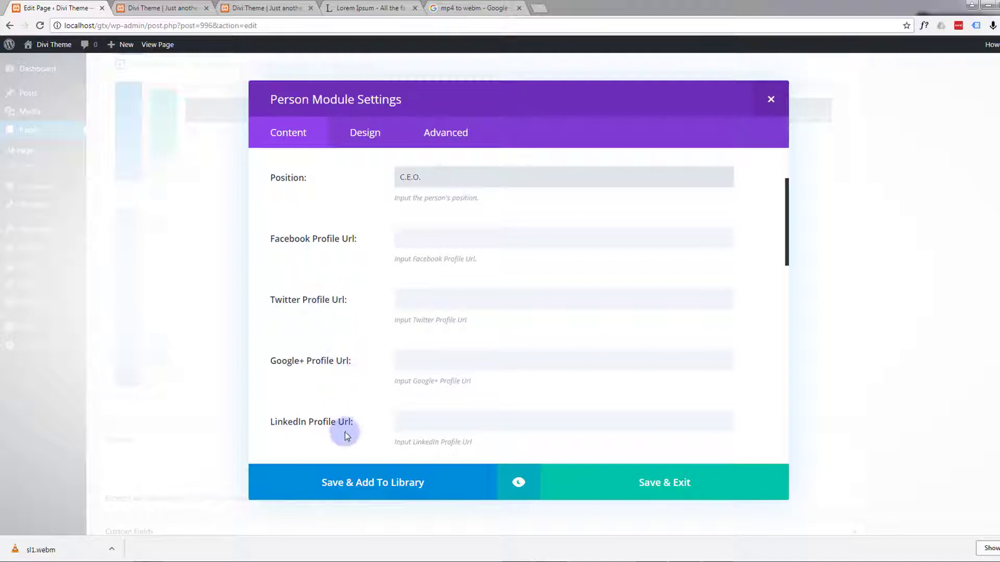
pyautogui.click(407, 239)
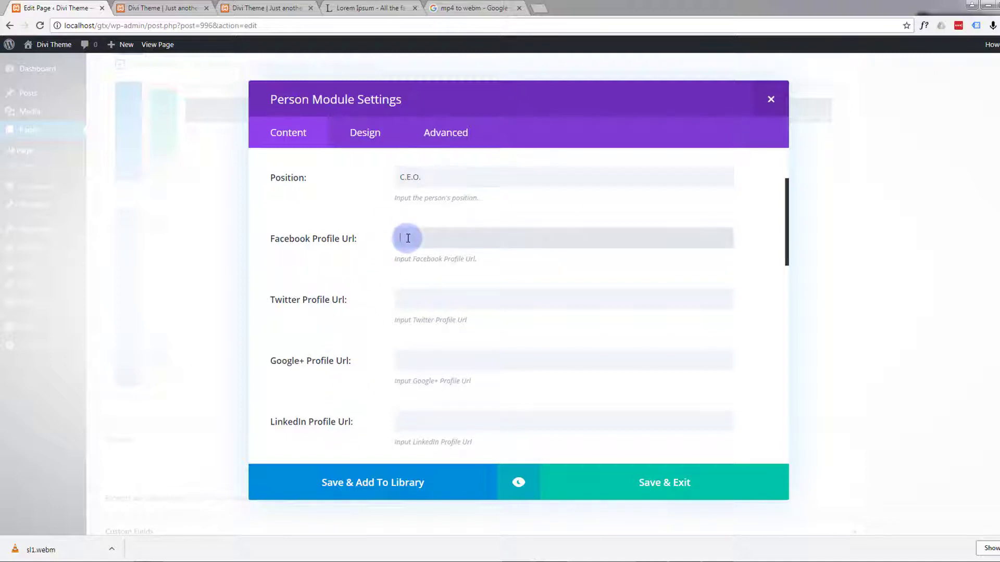
pyautogui.write('#')
pyautogui.click(406, 295)
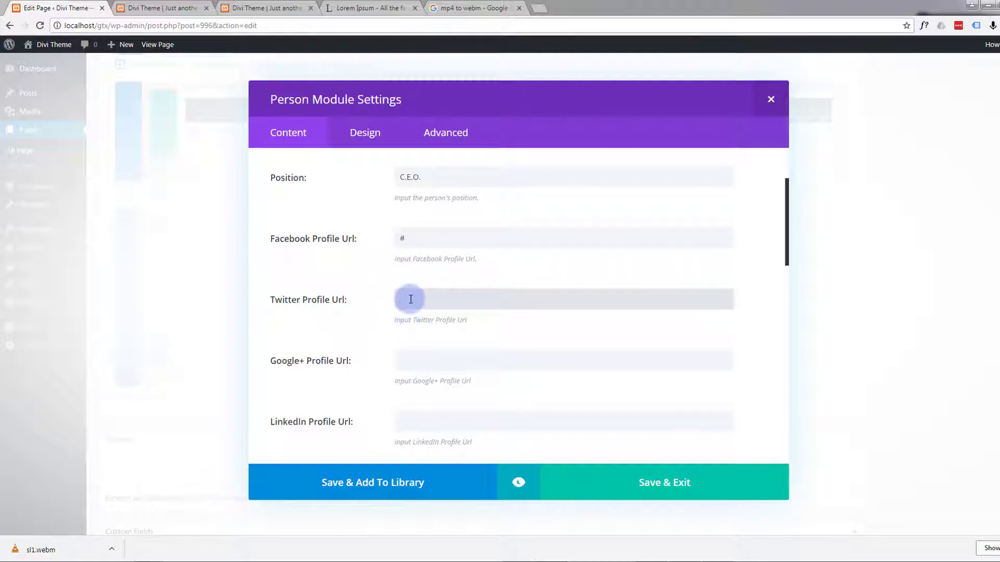
pyautogui.write('#')
pyautogui.click(408, 362)
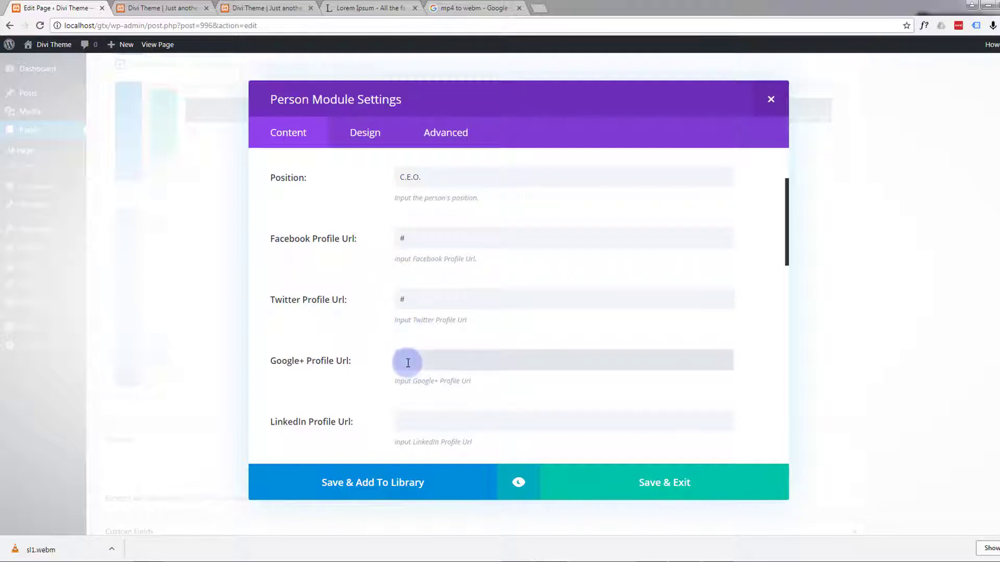
pyautogui.write('#')
# Step: Copy the first three sentences of the first paragraph from the open Lorem Ipsum page for the person's description
pyautogui.scroll(-1, 376, 335)
pyautogui.scroll(-5, 377, 338)
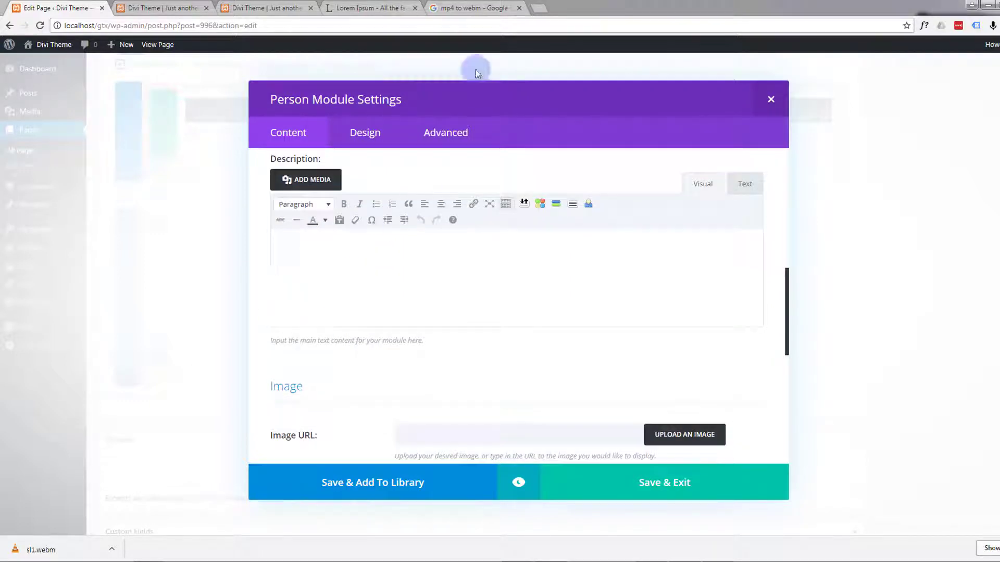
pyautogui.click(365, 7)
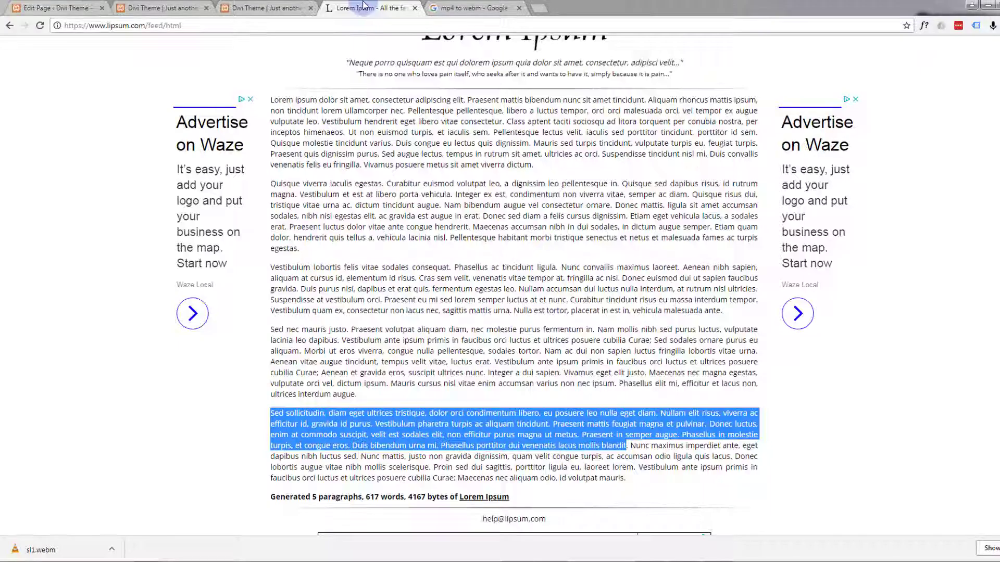
pyautogui.click(270, 100)
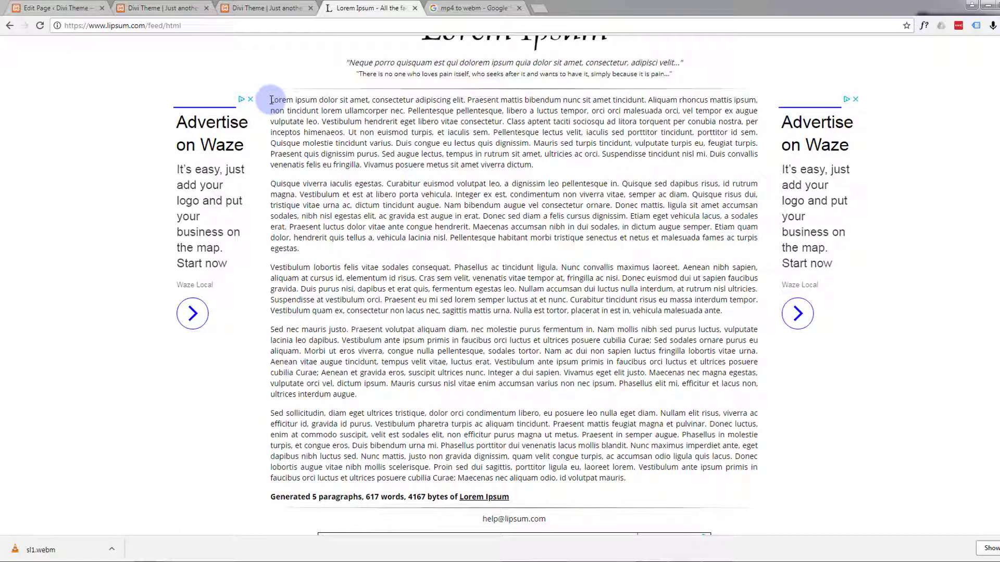
pyautogui.moveTo(271, 100); pyautogui.dragTo(284, 99)
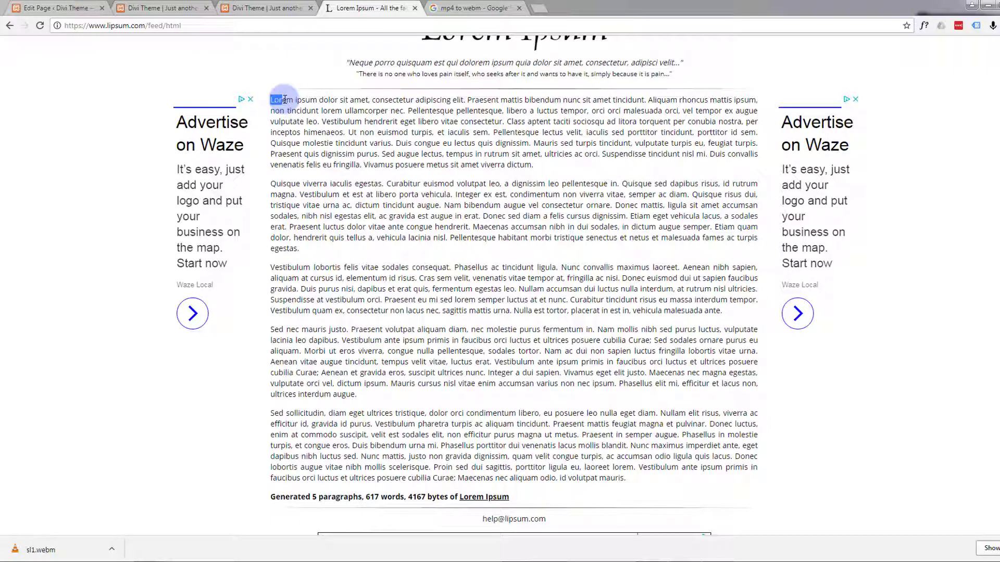
pyautogui.moveTo(284, 99); pyautogui.dragTo(409, 112)
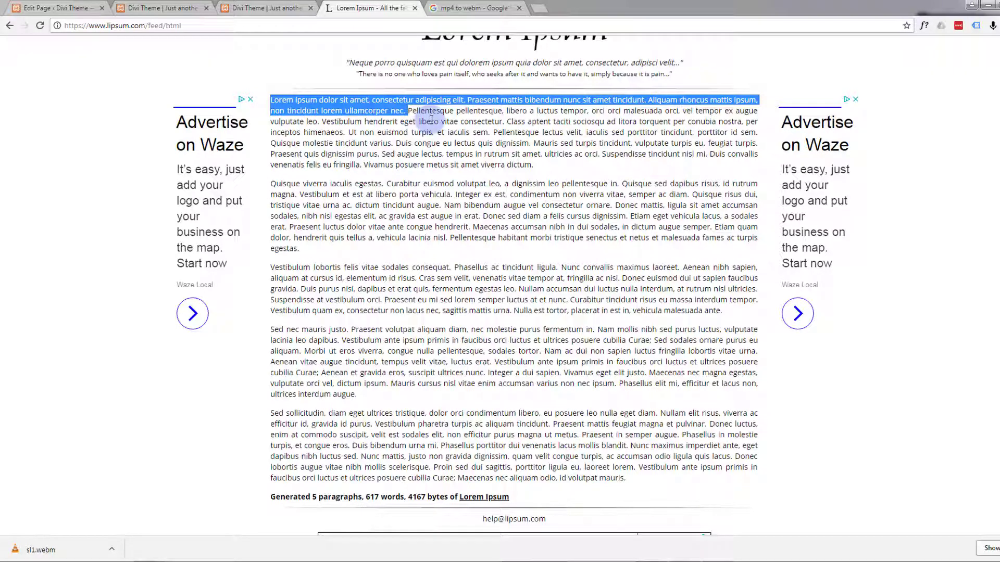
pyautogui.hotkey('ctrl', 'c')
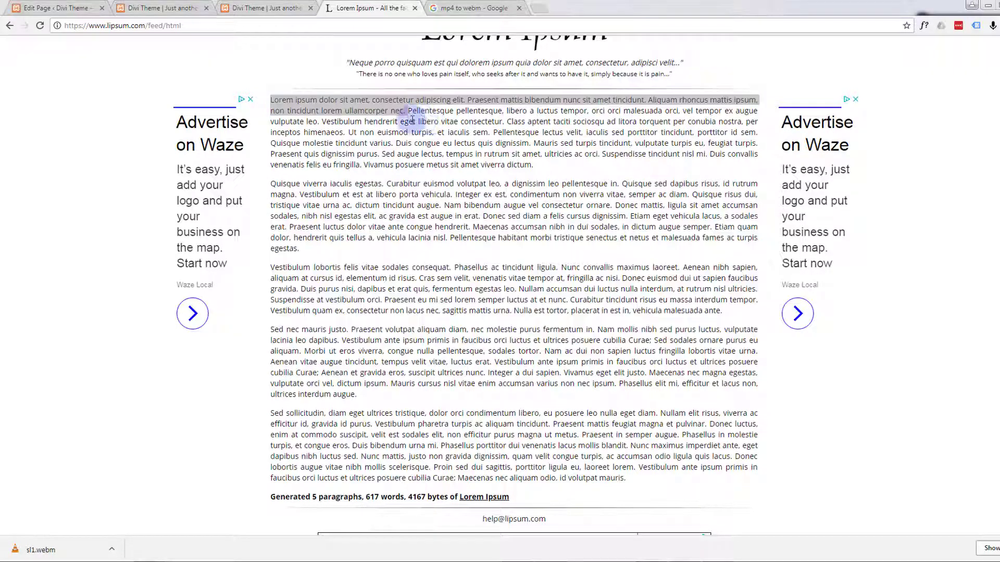
# Step: Paste the copied Lorem ipsum sentences into the Description of the Person module
pyautogui.click(45, 12)
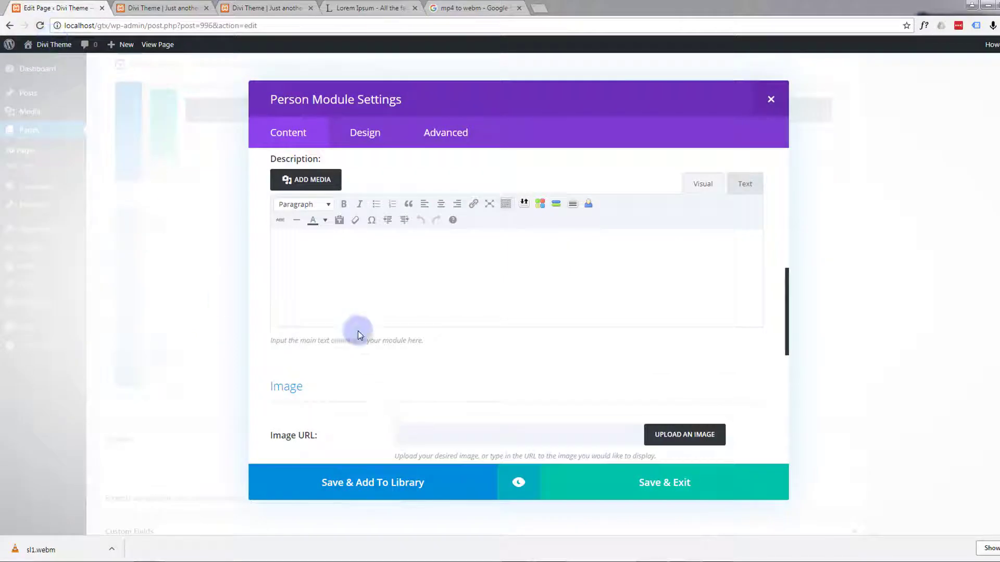
pyautogui.click(320, 266)
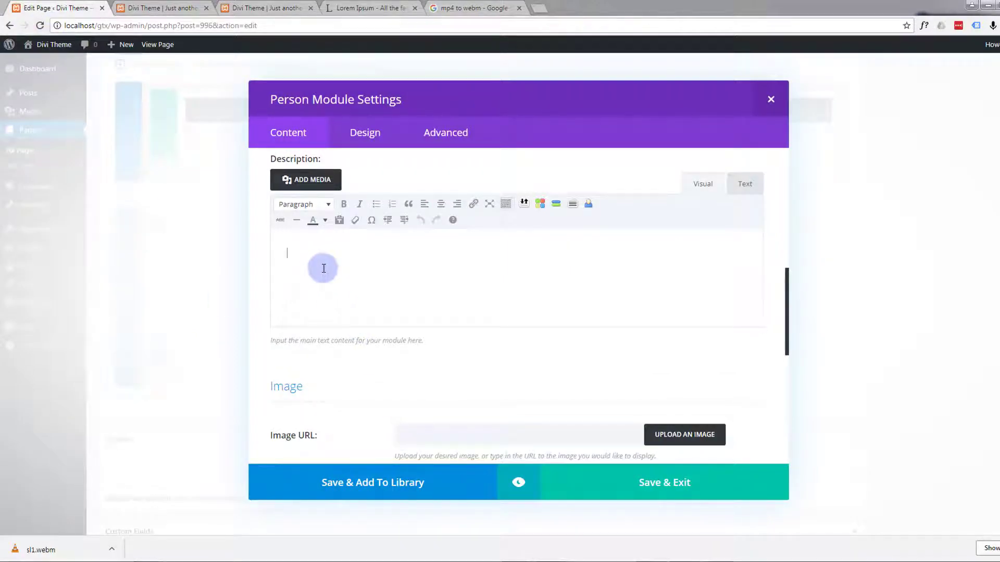
pyautogui.hotkey('ctrl', 'v')
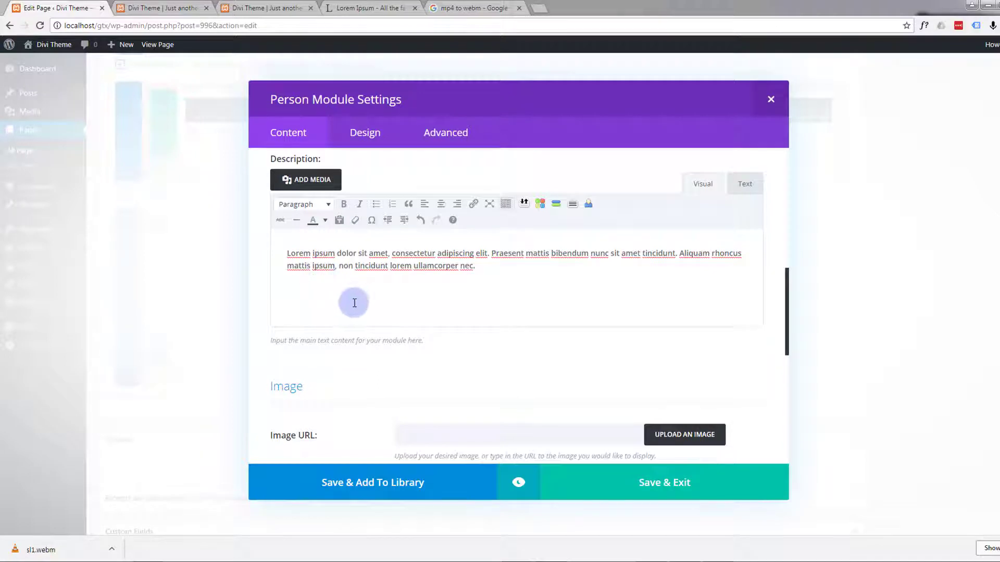
# Step: Upload the portrait 14.jpg with alt text "CEO" and set it as the Person module's image
pyautogui.scroll(-4, 319, 313)
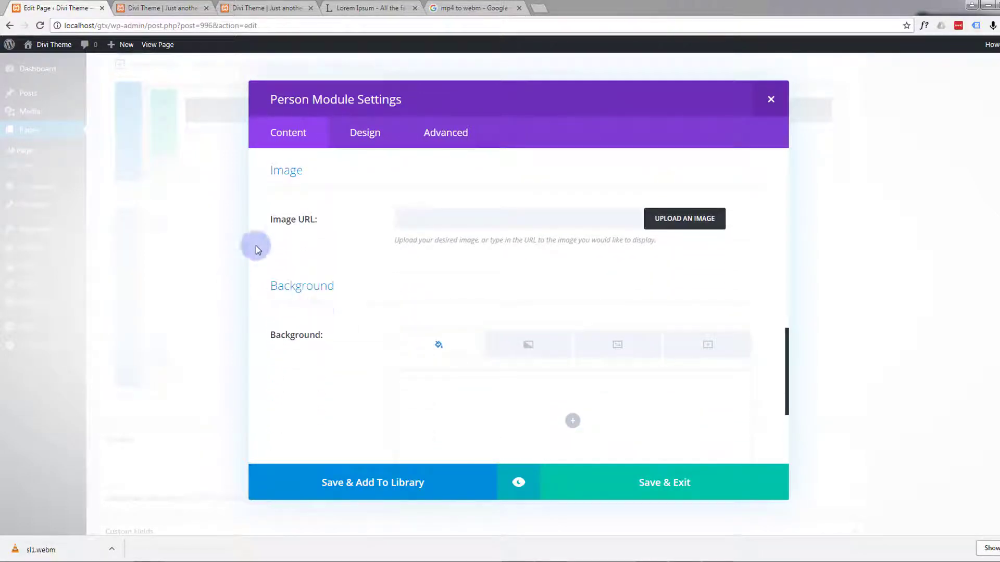
pyautogui.click(674, 220)
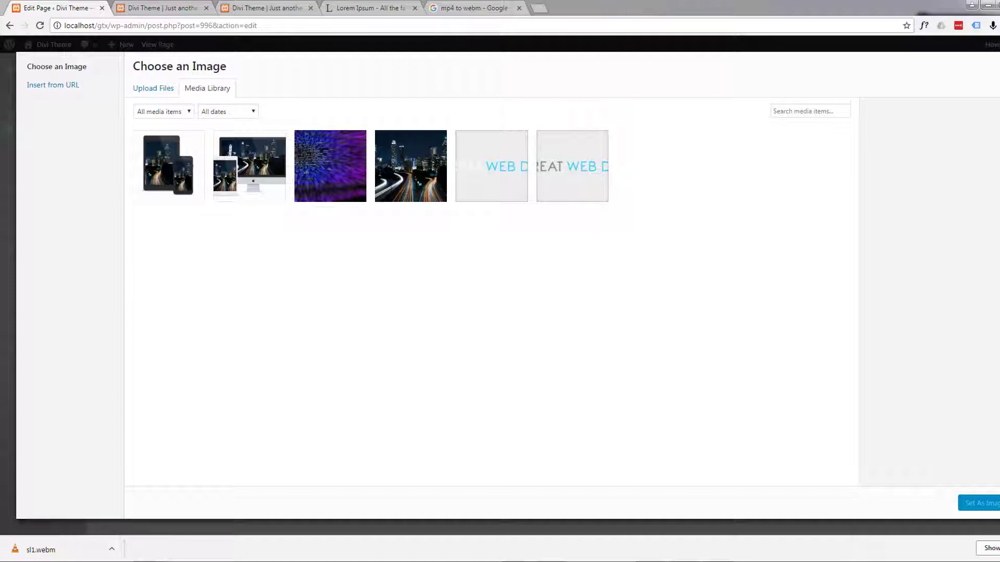
pyautogui.moveTo(0, 157); pyautogui.dragTo(641, 197)
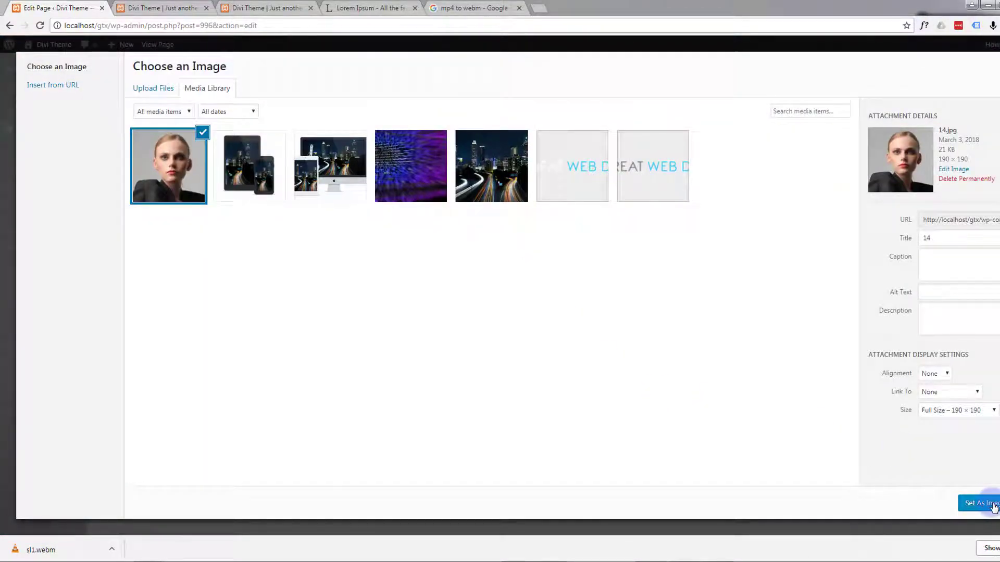
pyautogui.click(931, 290)
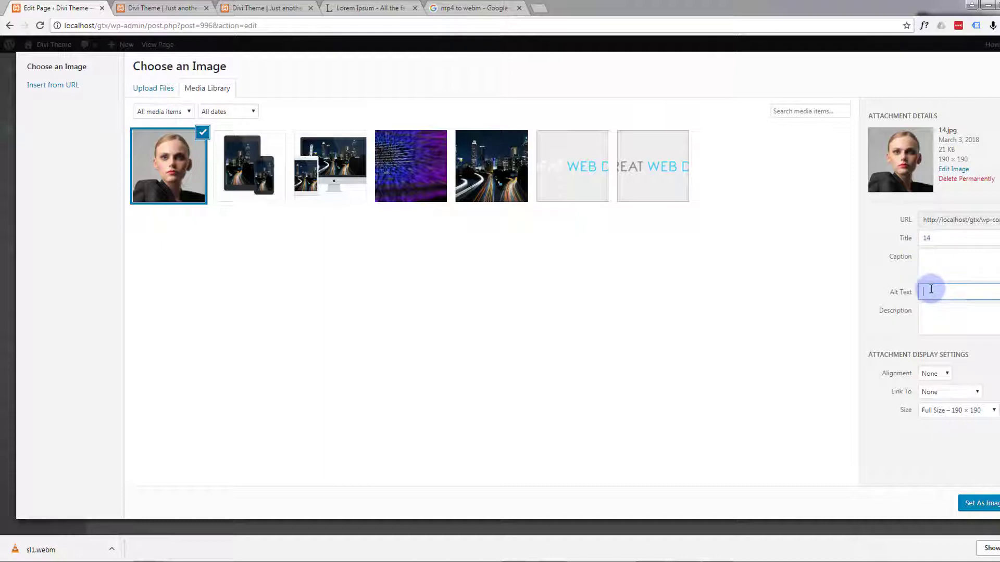
pyautogui.write('CEO')
pyautogui.click(982, 503)
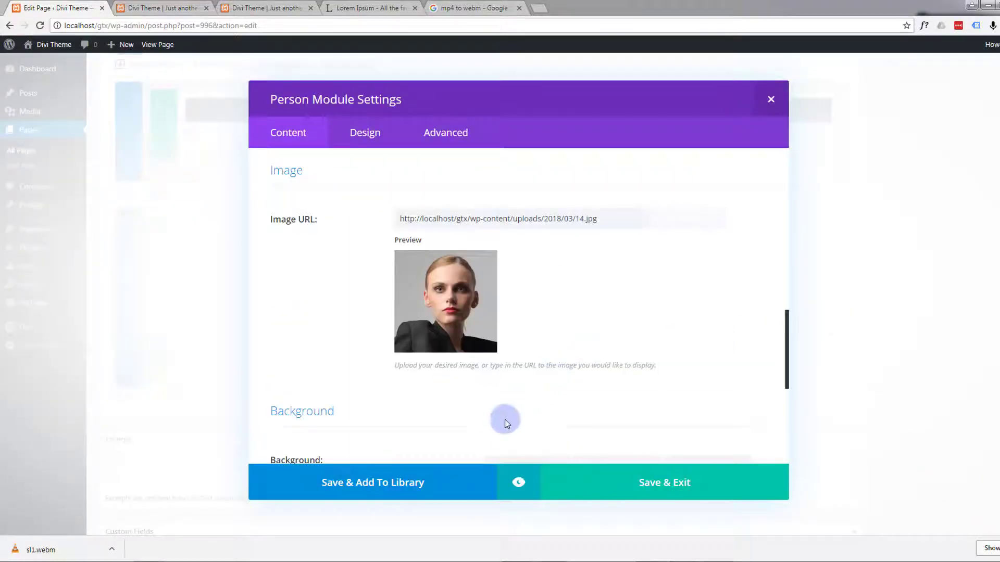
# Step: Change the Person module's admin label to the team member's first name and save the module
pyautogui.scroll(-2, 488, 423)
pyautogui.scroll(-2, 488, 424)
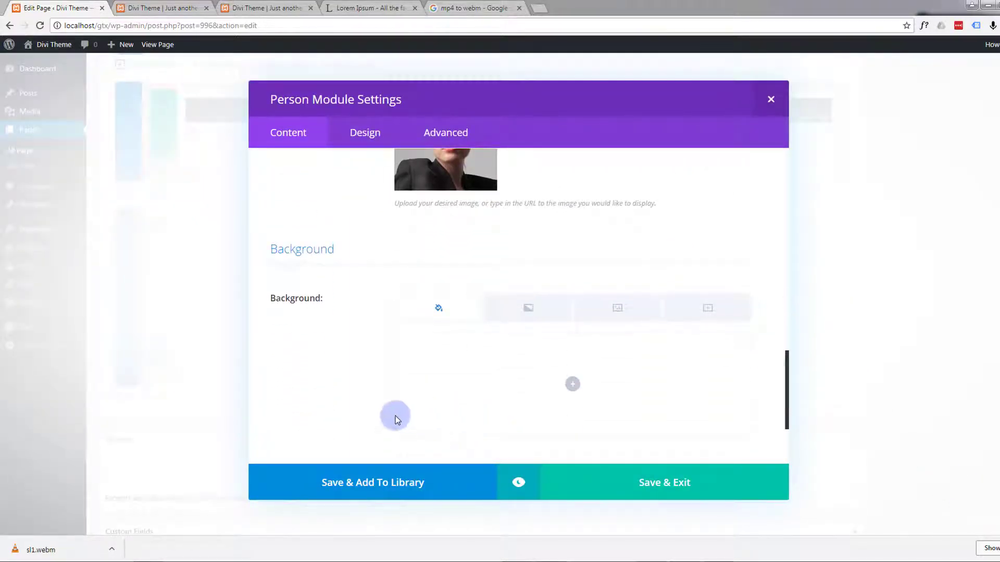
pyautogui.scroll(-3, 395, 417)
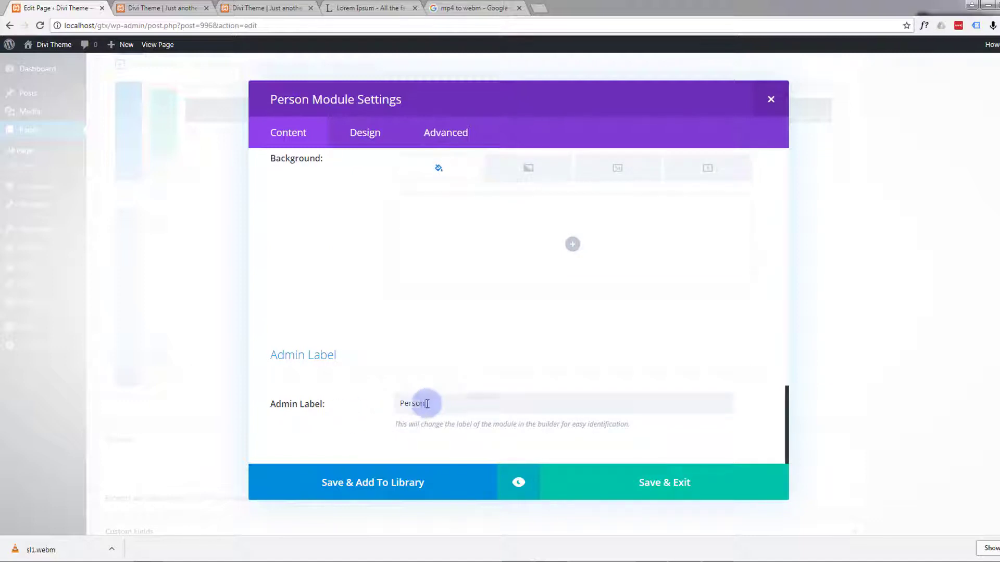
pyautogui.moveTo(426, 404); pyautogui.dragTo(405, 406)
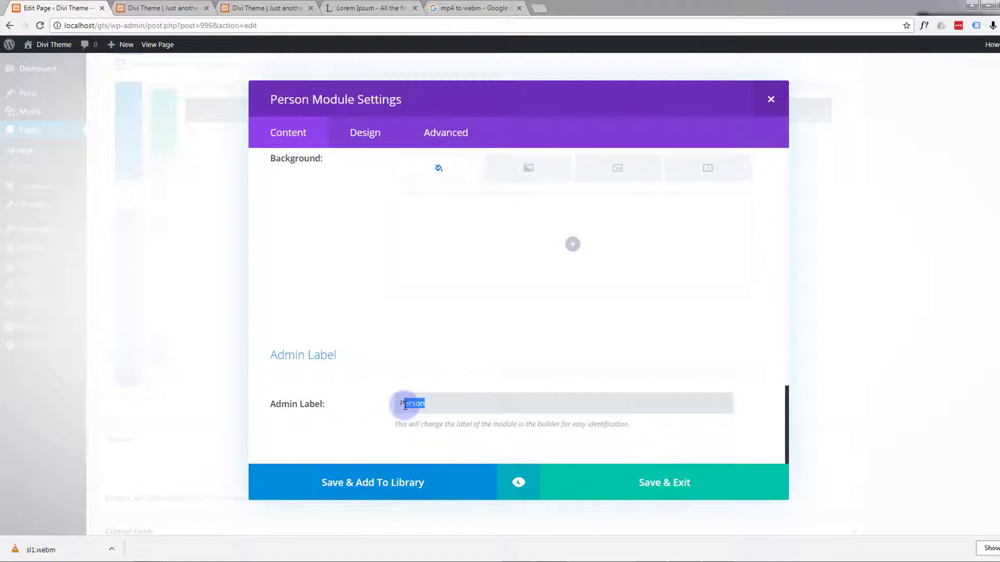
pyautogui.write('aula')
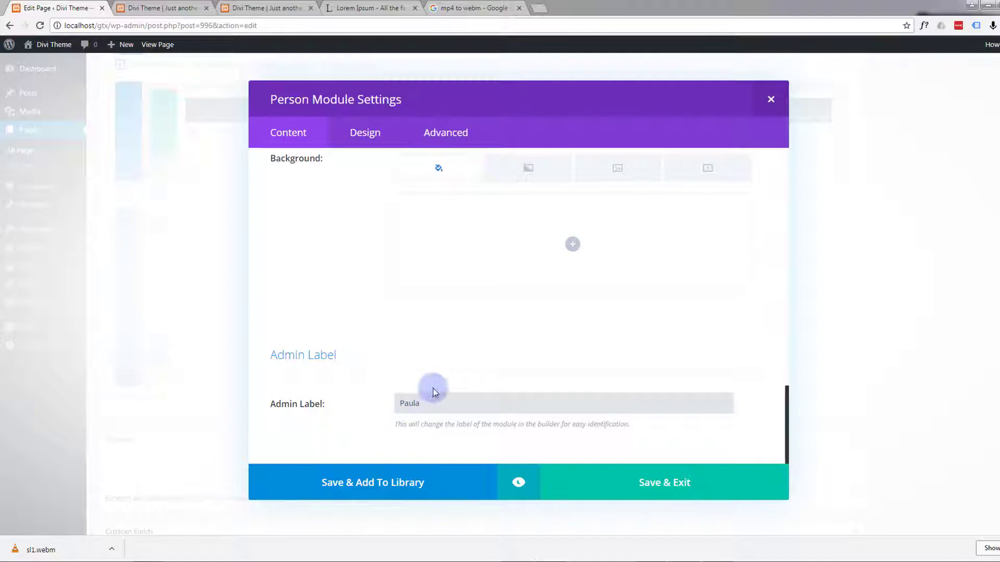
pyautogui.click(692, 486)
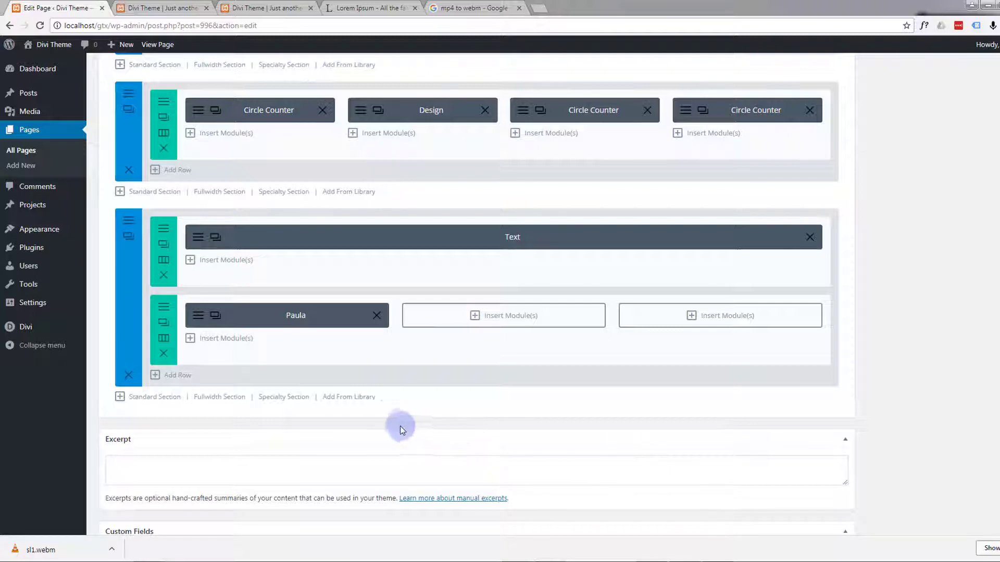
# Step: Preview the team section in its settings to check the person's photo, text and social icons, and return to the page builder
pyautogui.click(129, 221)
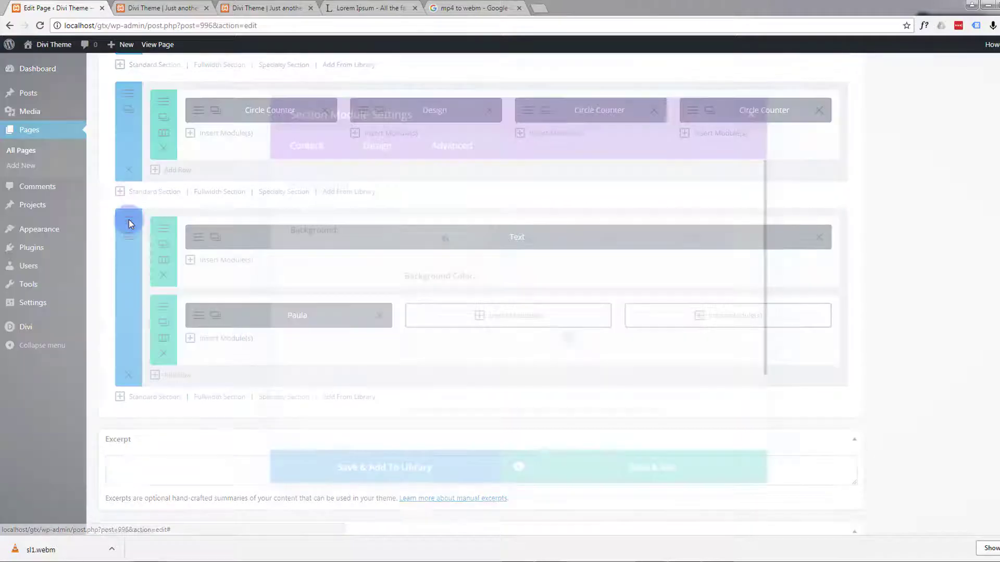
pyautogui.click(517, 485)
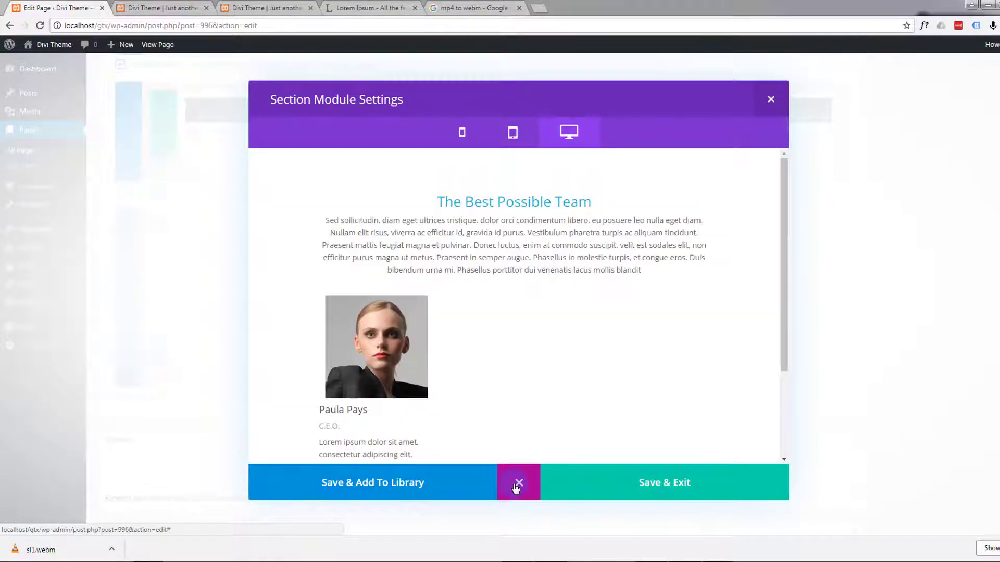
pyautogui.scroll(-3, 458, 345)
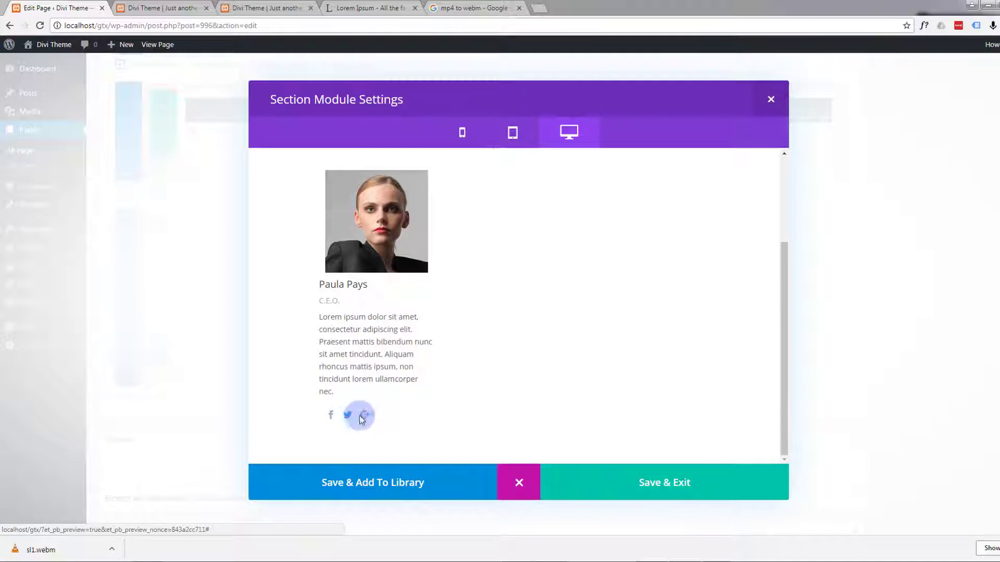
pyautogui.click(554, 485)
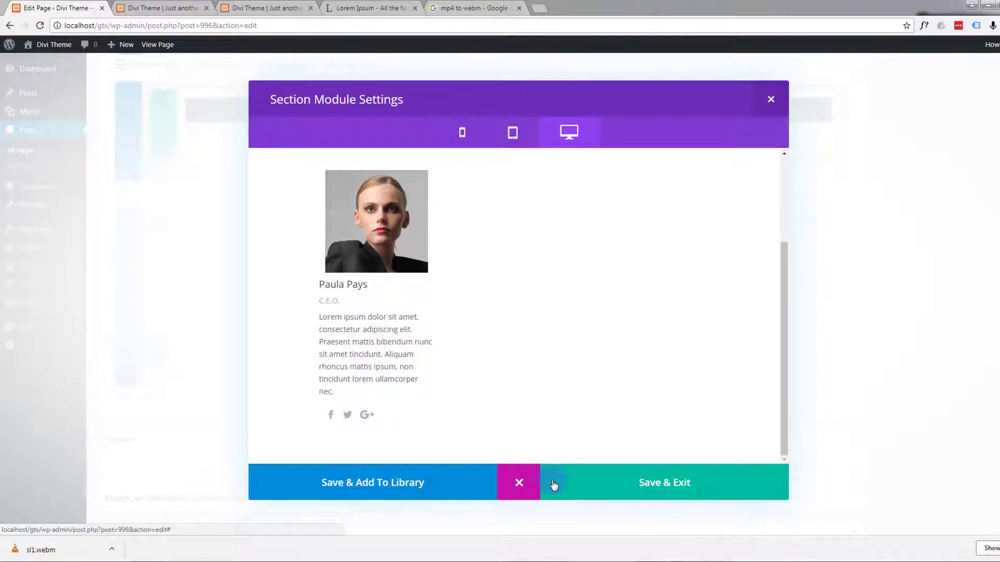
pyautogui.click(521, 485)
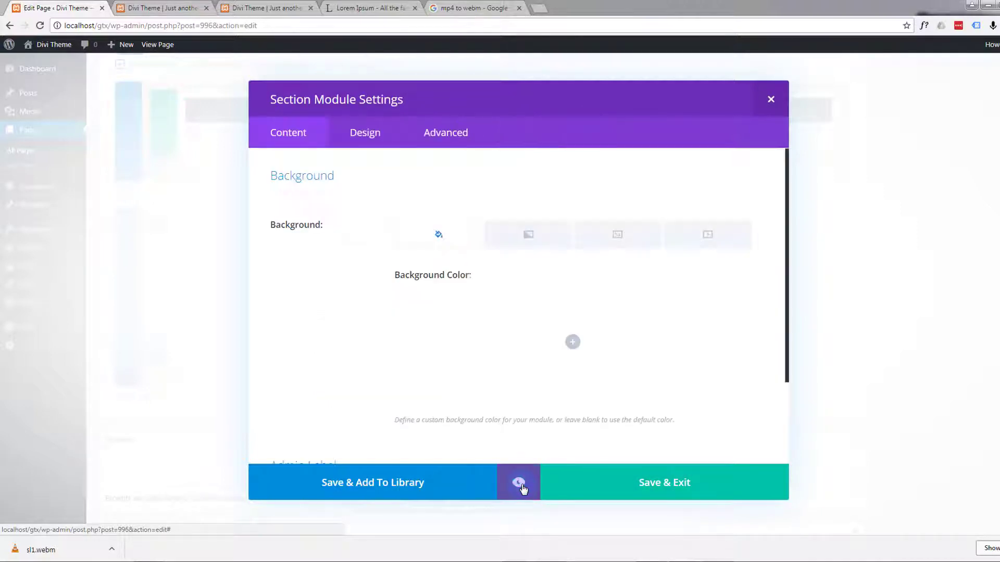
pyautogui.click(636, 480)
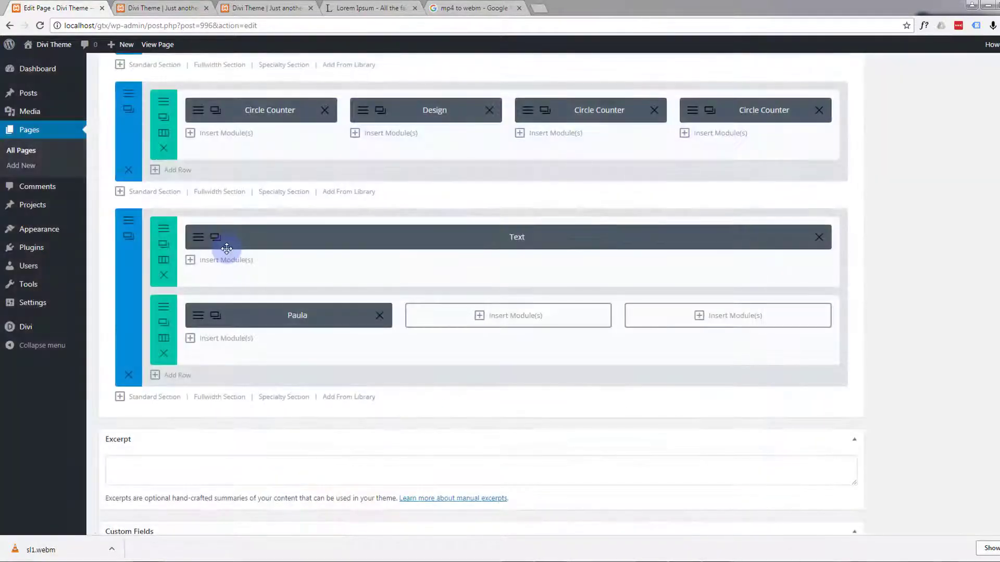
# Step: Set the icon color in the first-column Person module's design settings to hex 12b1d6
pyautogui.click(212, 316)
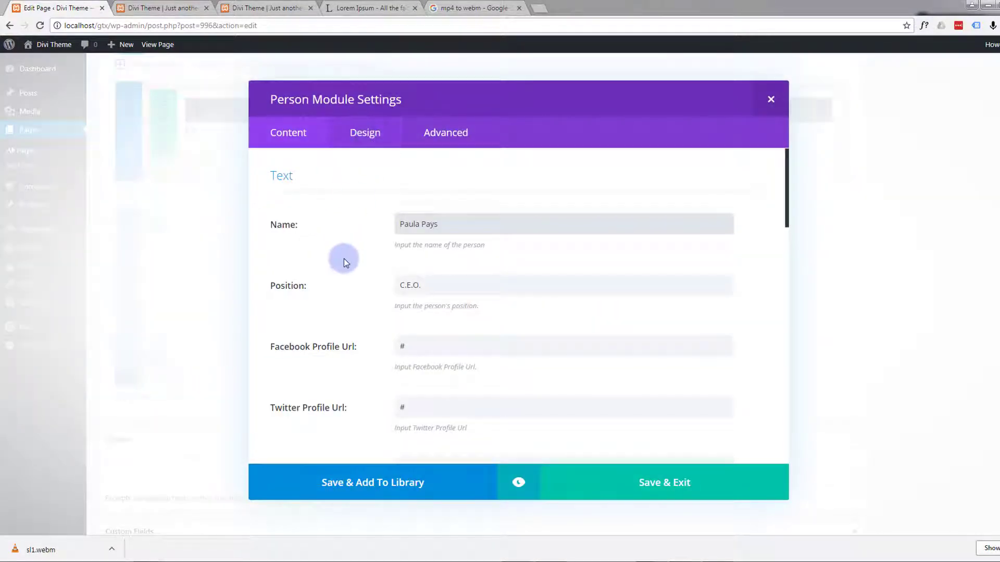
pyautogui.click(370, 141)
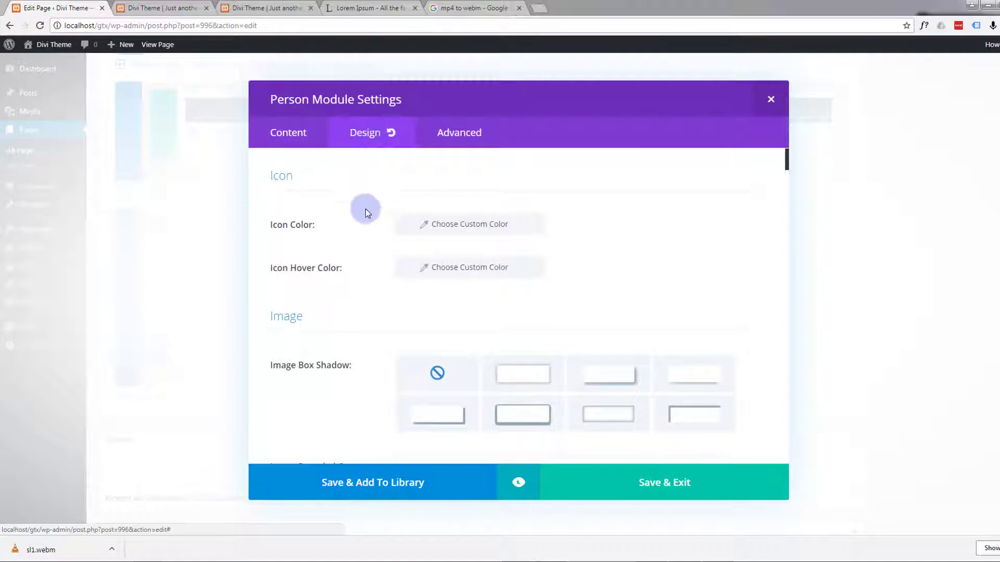
pyautogui.click(481, 227)
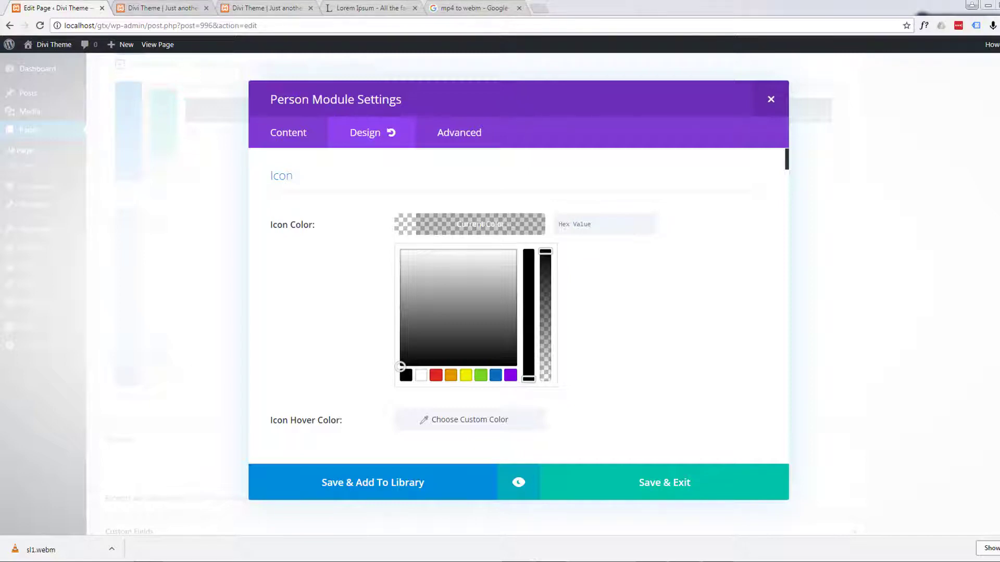
pyautogui.click(565, 224)
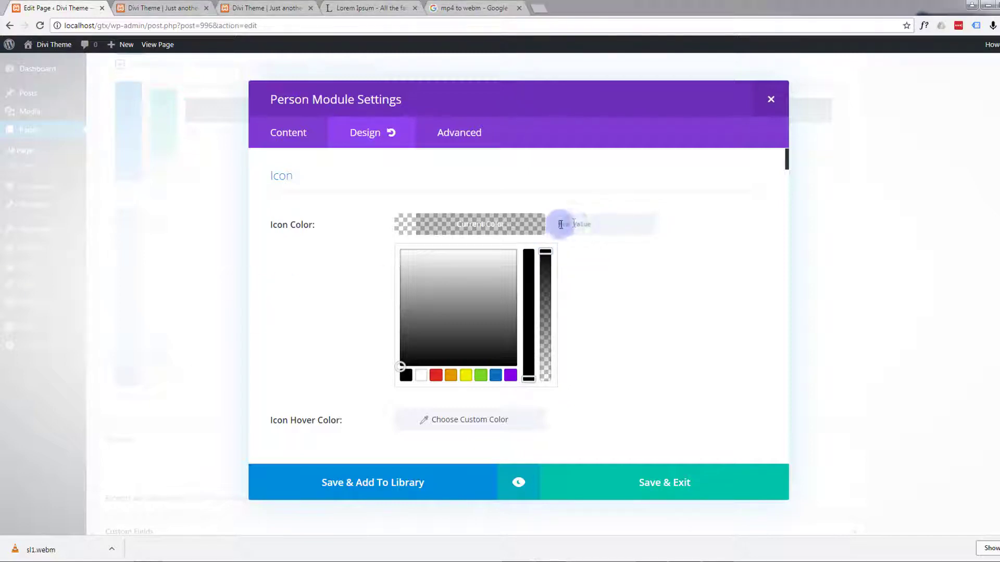
pyautogui.write('12b1d6')
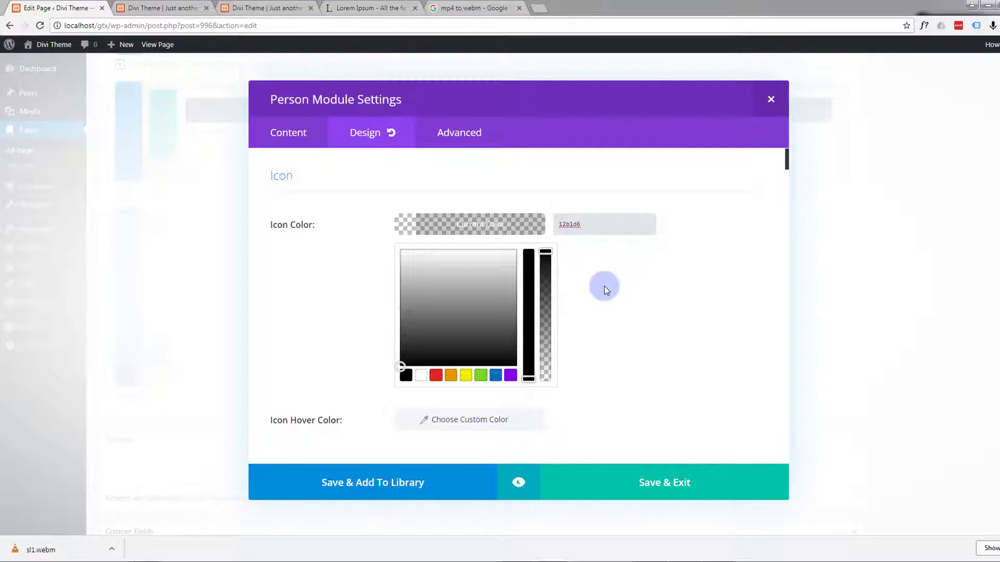
# Step: Center the text orientation in the Person module's design settings
pyautogui.scroll(-3, 604, 285)
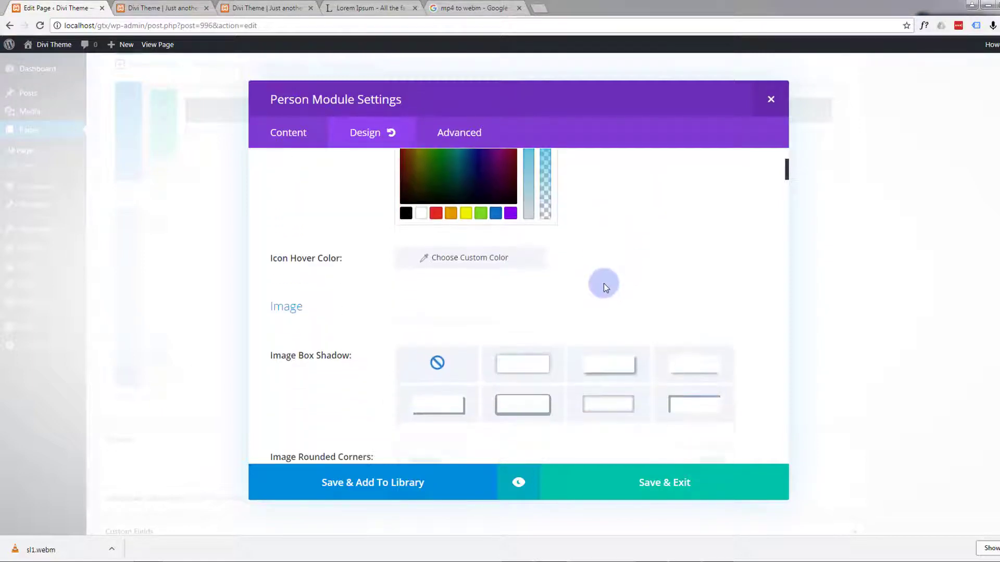
pyautogui.scroll(-1, 604, 282)
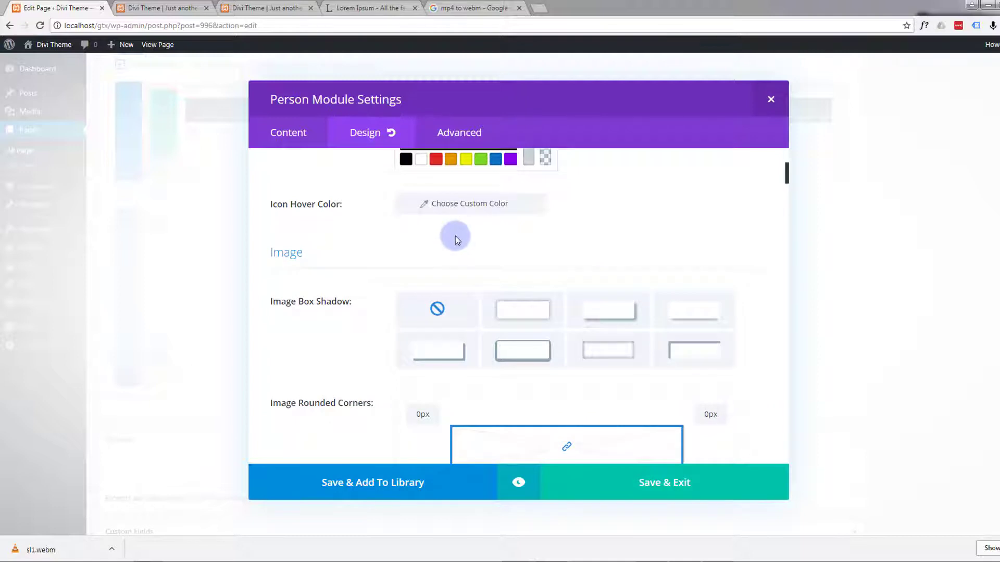
pyautogui.scroll(-1, 455, 236)
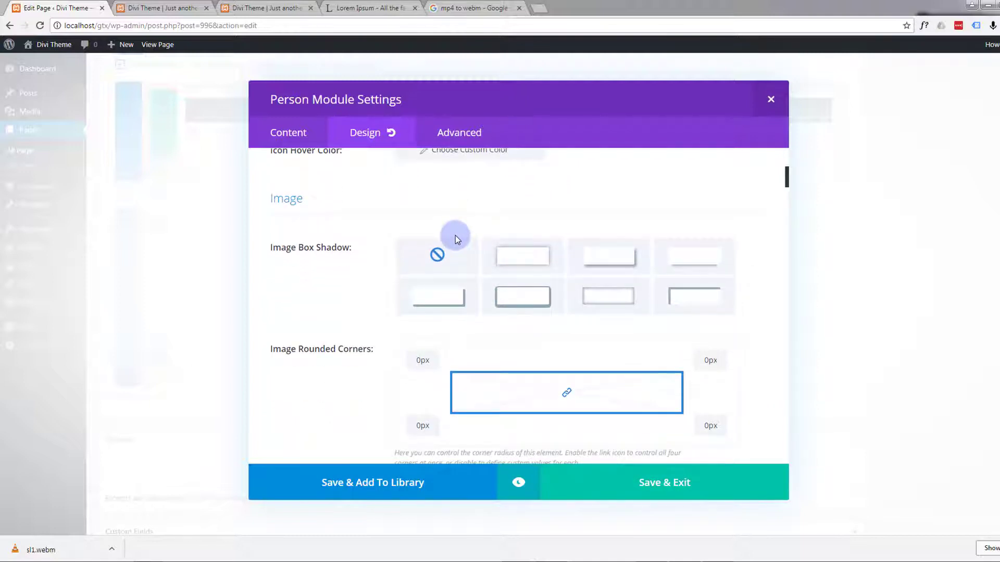
pyautogui.scroll(-3, 456, 235)
pyautogui.scroll(-2, 386, 250)
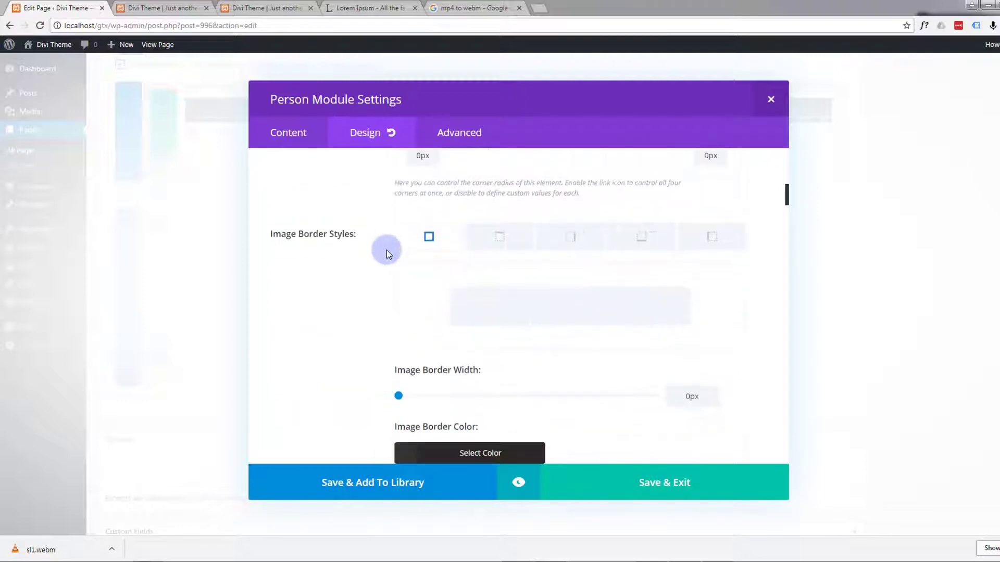
pyautogui.scroll(-2, 387, 250)
pyautogui.scroll(-8, 386, 250)
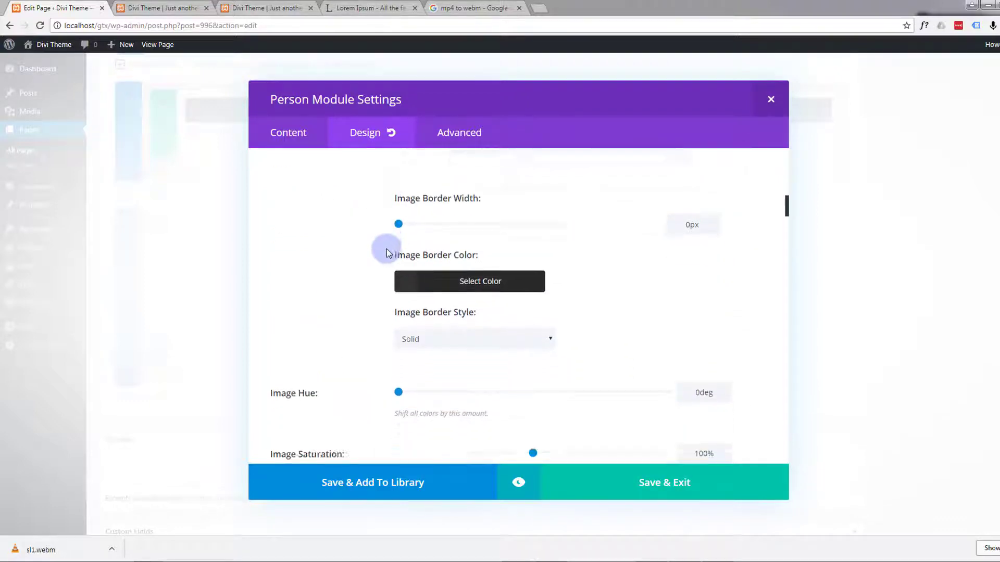
pyautogui.scroll(-8, 386, 250)
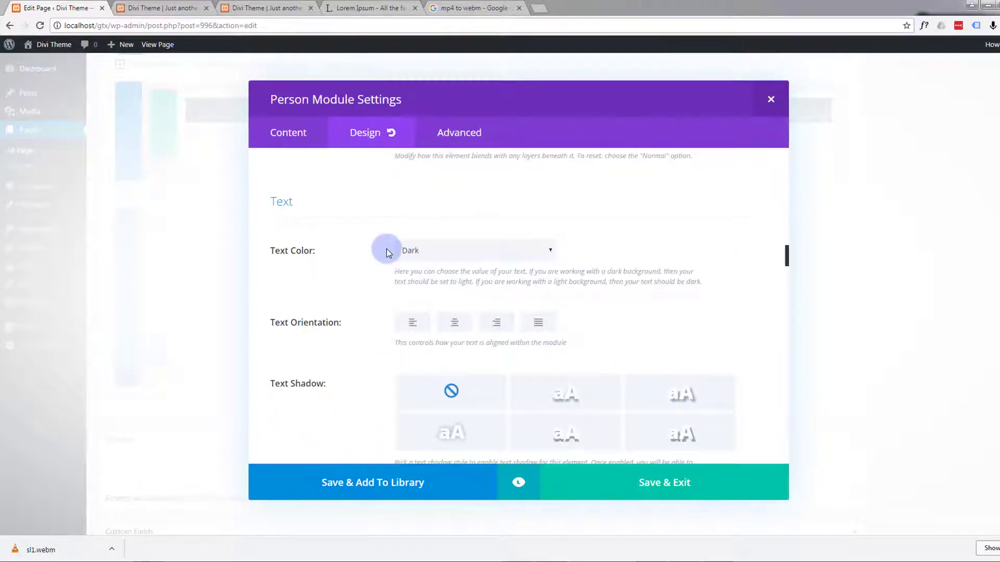
pyautogui.click(455, 324)
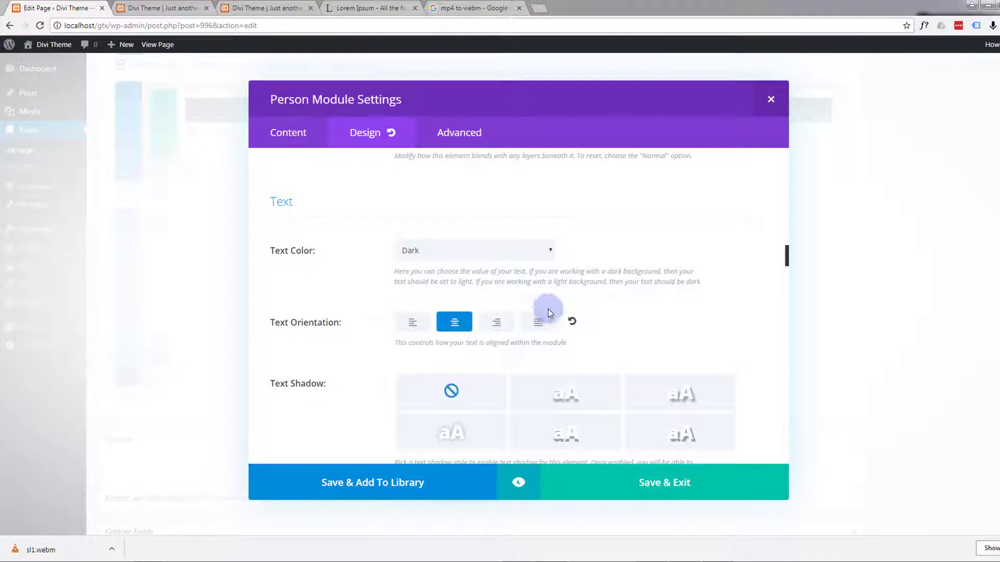
# Step: Set the Person module's title text color to hex 12b1d6 and slightly increase the title text size
pyautogui.scroll(-1, 353, 296)
pyautogui.scroll(-3, 354, 294)
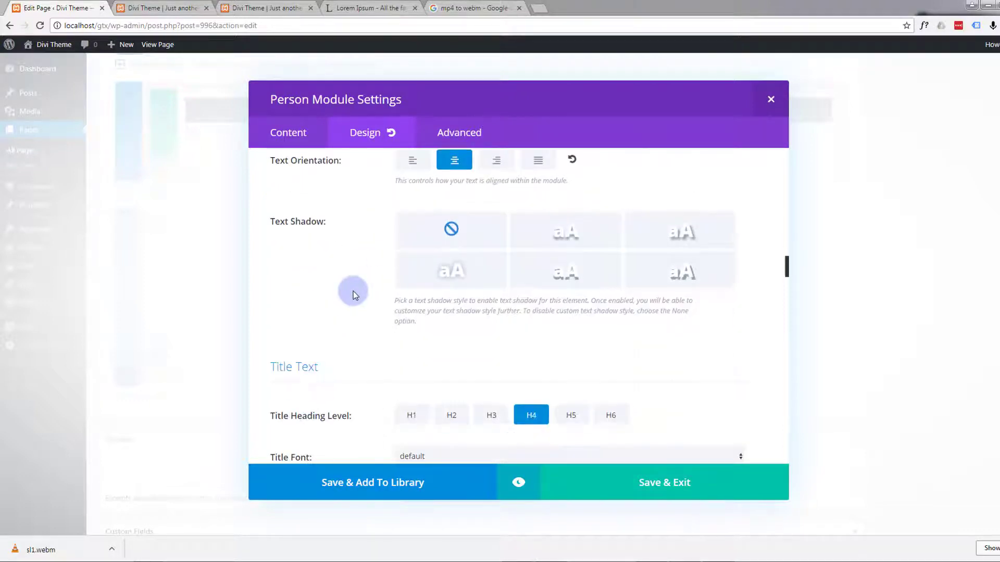
pyautogui.scroll(-2, 353, 294)
pyautogui.scroll(-1, 353, 293)
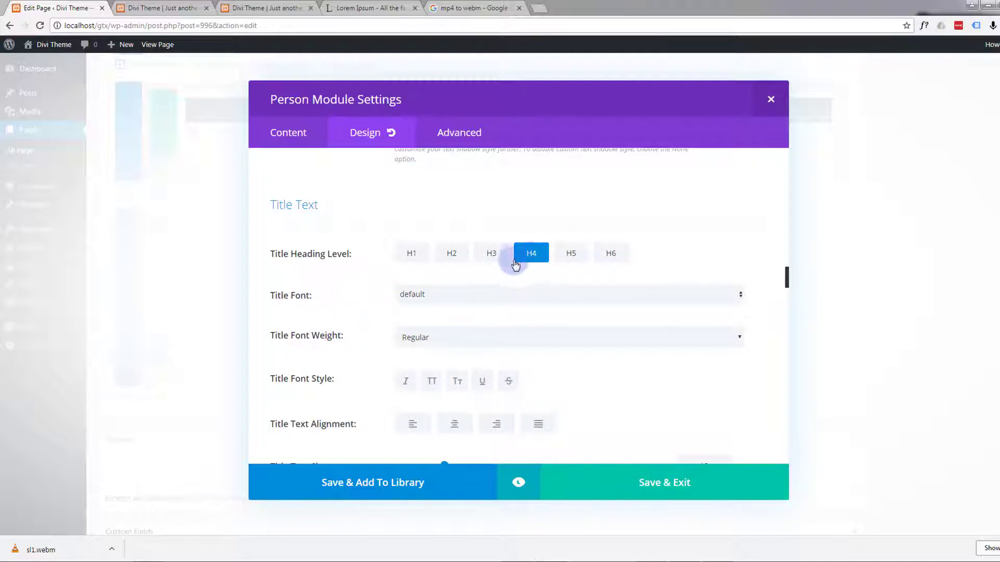
pyautogui.scroll(-3, 392, 306)
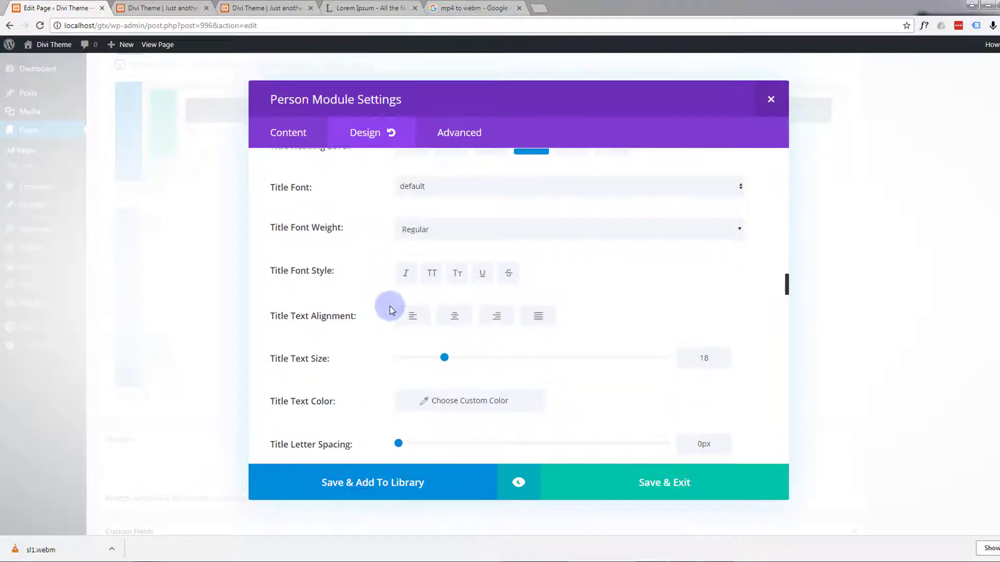
pyautogui.scroll(-1, 390, 306)
pyautogui.click(471, 347)
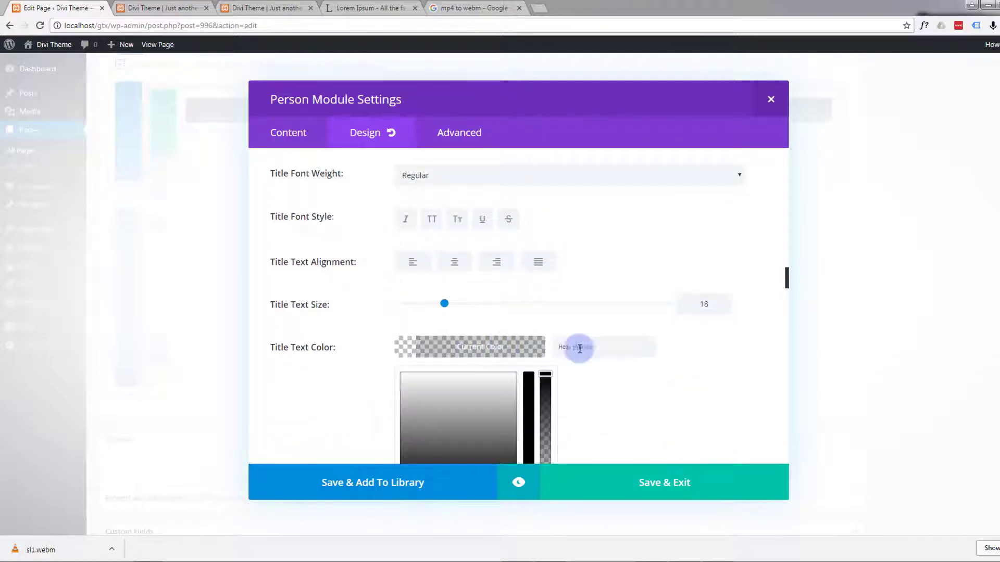
pyautogui.click(580, 347)
pyautogui.write('12b1d6')
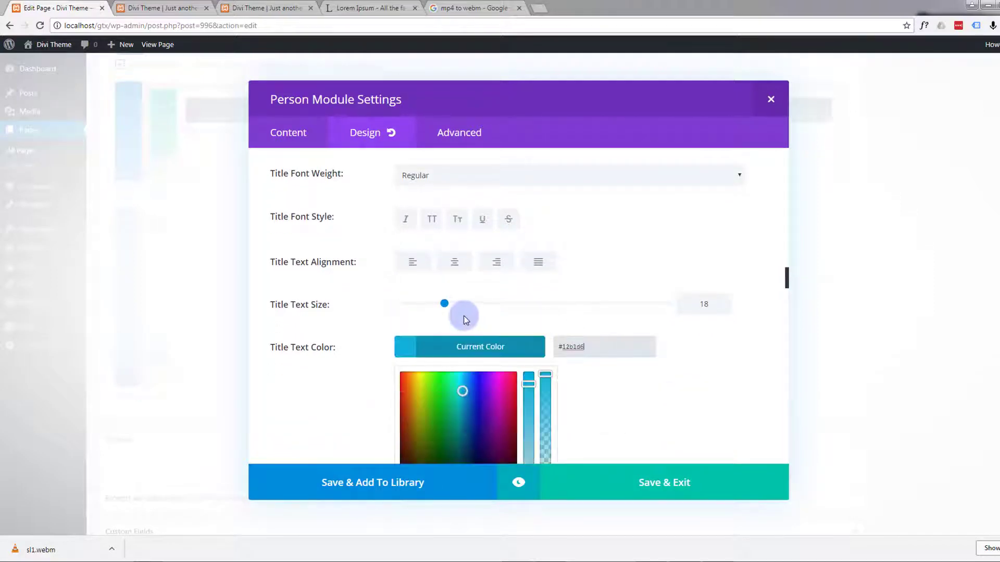
pyautogui.moveTo(444, 303); pyautogui.dragTo(461, 306)
# Step: Preview the team section to check the person's centered text, title color and icon color, and return to the settings
pyautogui.scroll(-3, 615, 356)
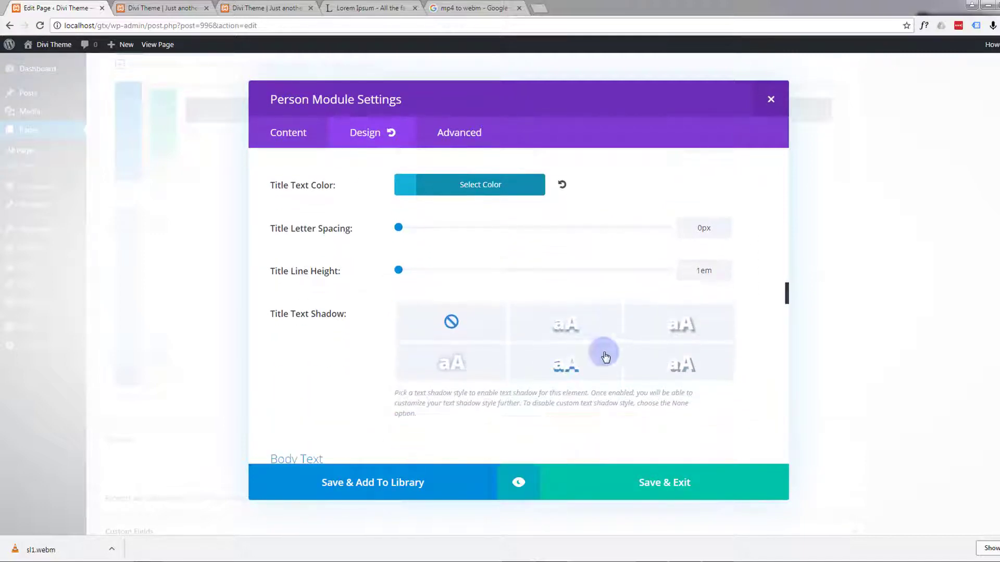
pyautogui.click(519, 484)
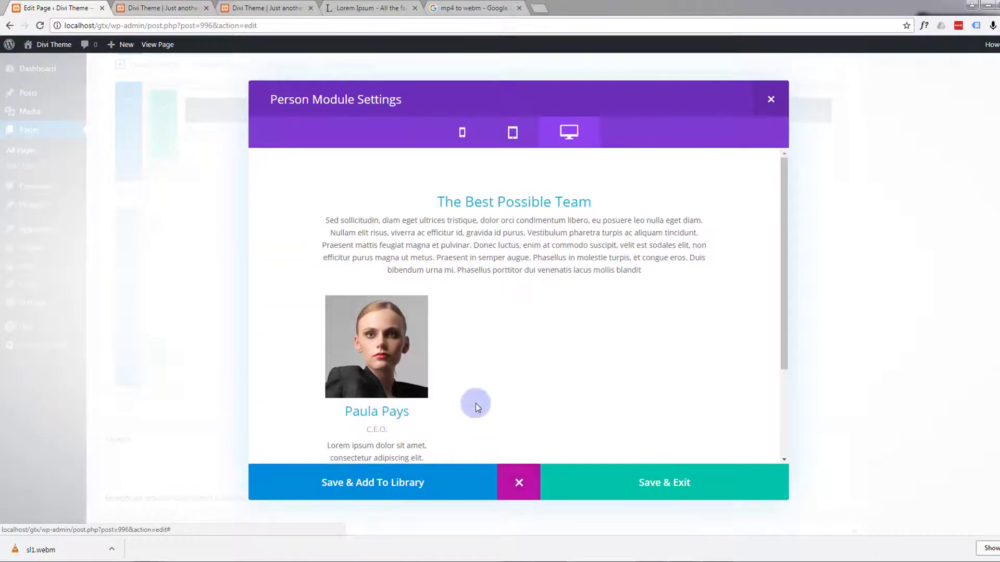
pyautogui.scroll(-2, 467, 363)
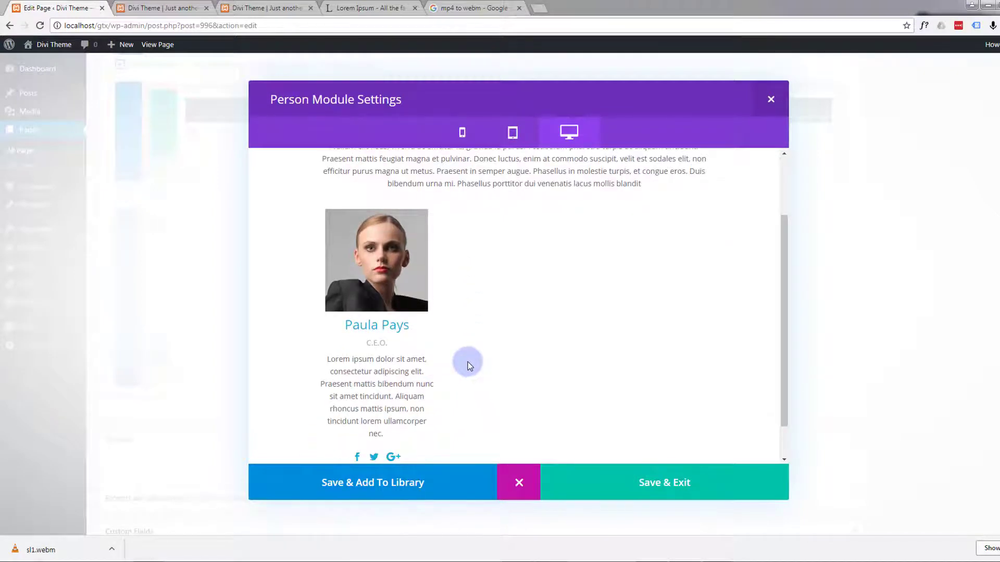
pyautogui.scroll(-1, 468, 362)
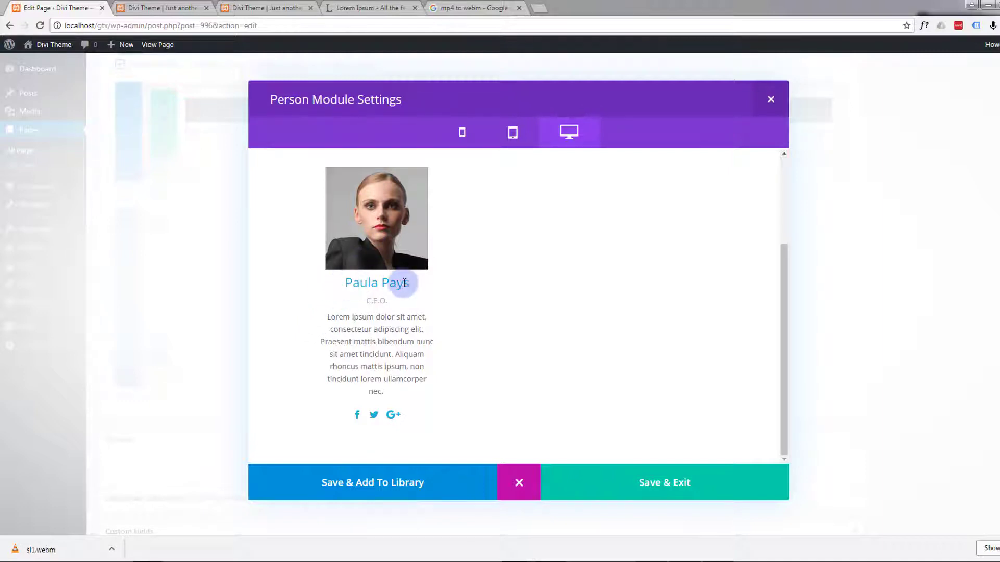
pyautogui.click(519, 483)
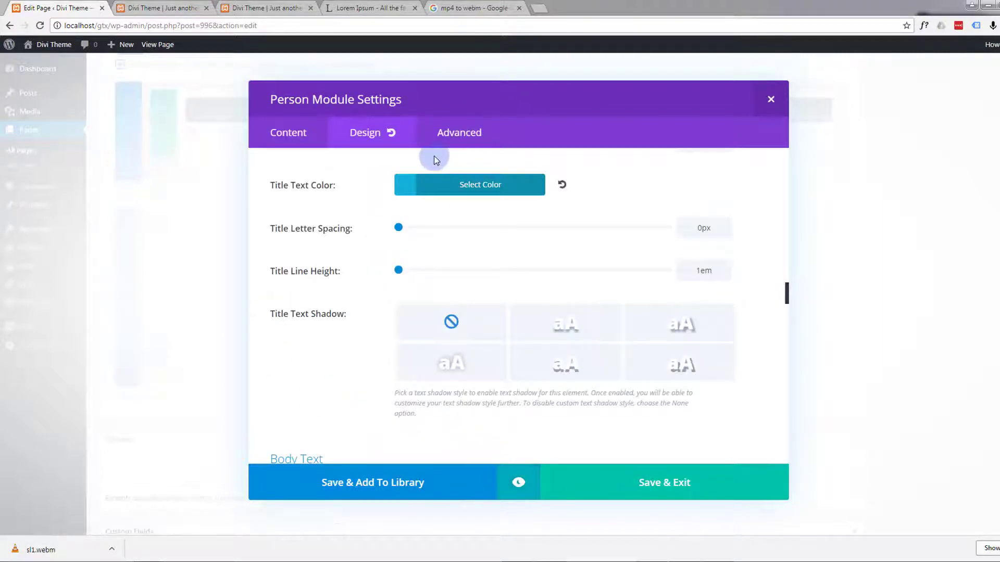
# Step: Add the custom CSS margin-bottom:30px; to the Person module's Member Image
pyautogui.click(453, 135)
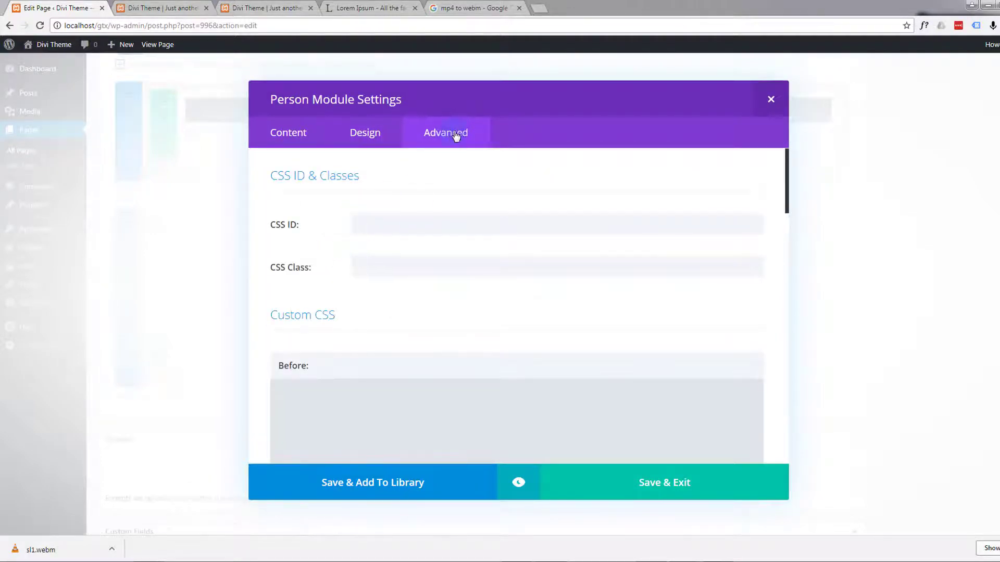
pyautogui.scroll(-2, 332, 229)
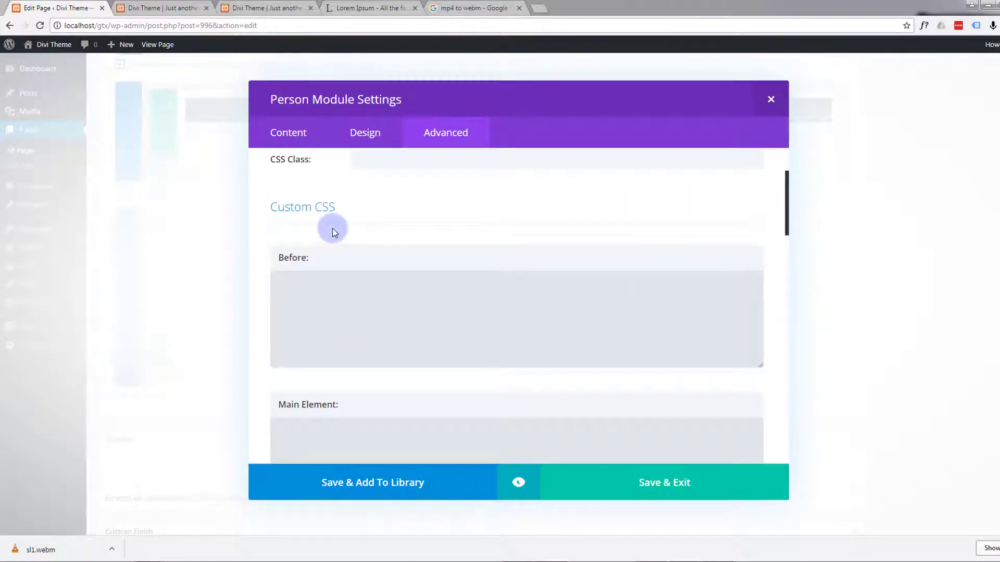
pyautogui.scroll(-1, 332, 228)
pyautogui.scroll(-7, 333, 228)
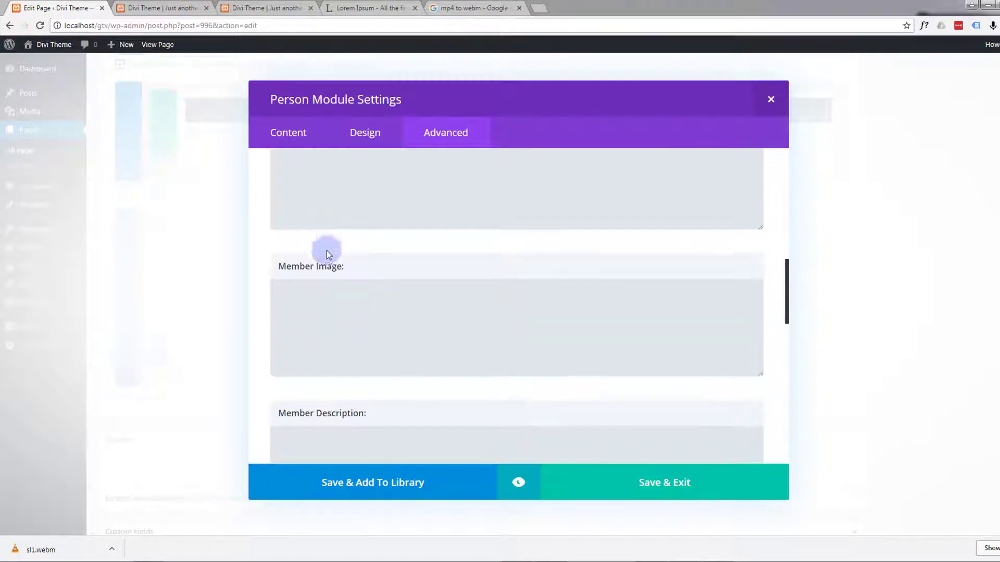
pyautogui.click(304, 297)
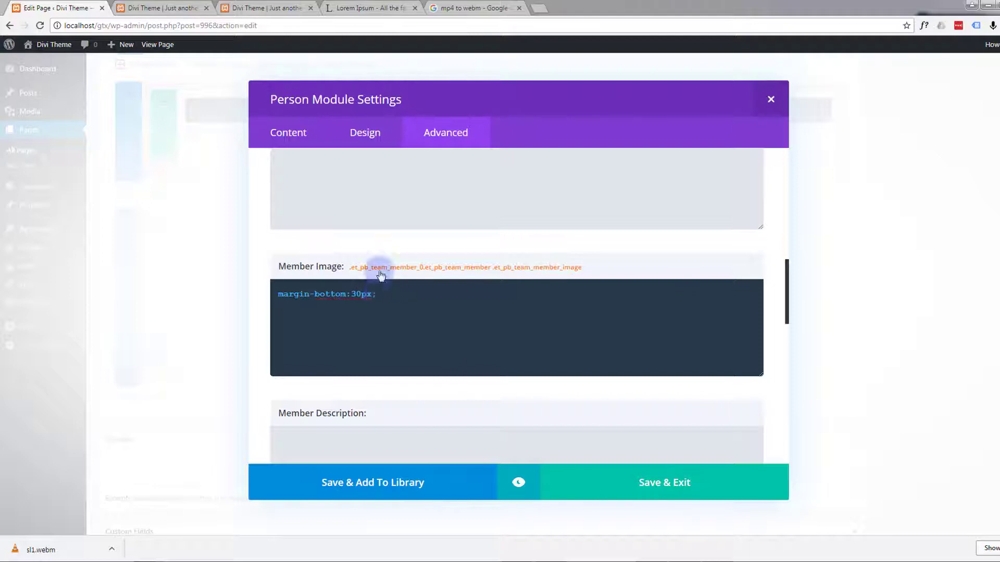
# Step: Preview the spacing between the portrait and the person's name, and return to the custom CSS
pyautogui.click(519, 485)
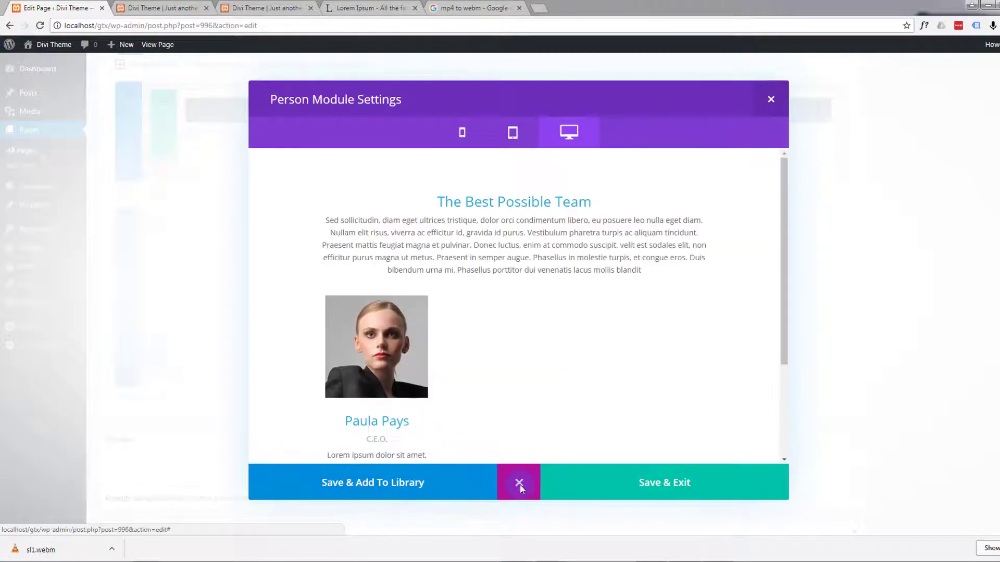
pyautogui.scroll(-2, 509, 385)
pyautogui.scroll(-2, 509, 385)
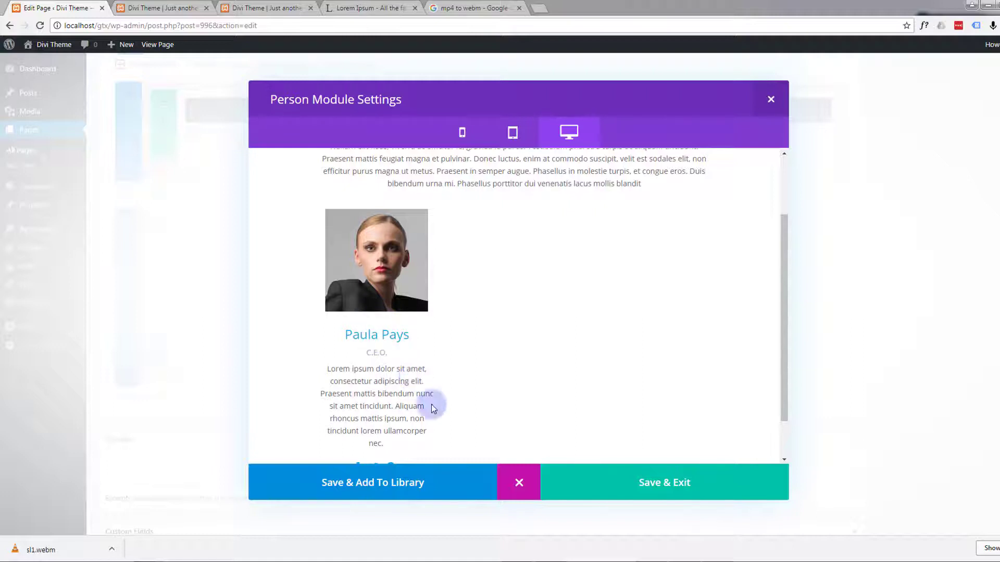
pyautogui.click(519, 484)
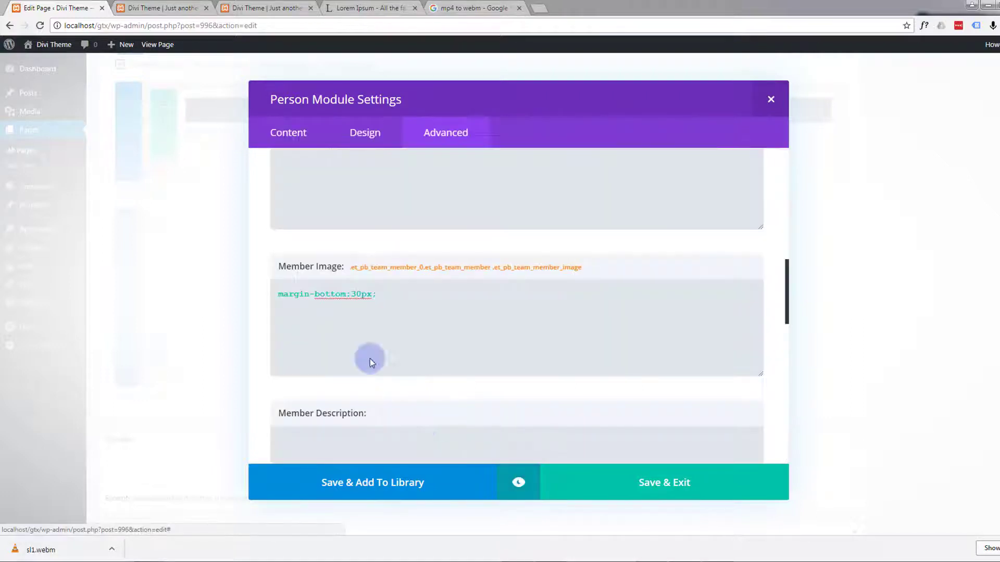
# Step: Change the Member Image CSS to margin-bottom:50px; and save the Person module after checking its preview
pyautogui.click(356, 296)
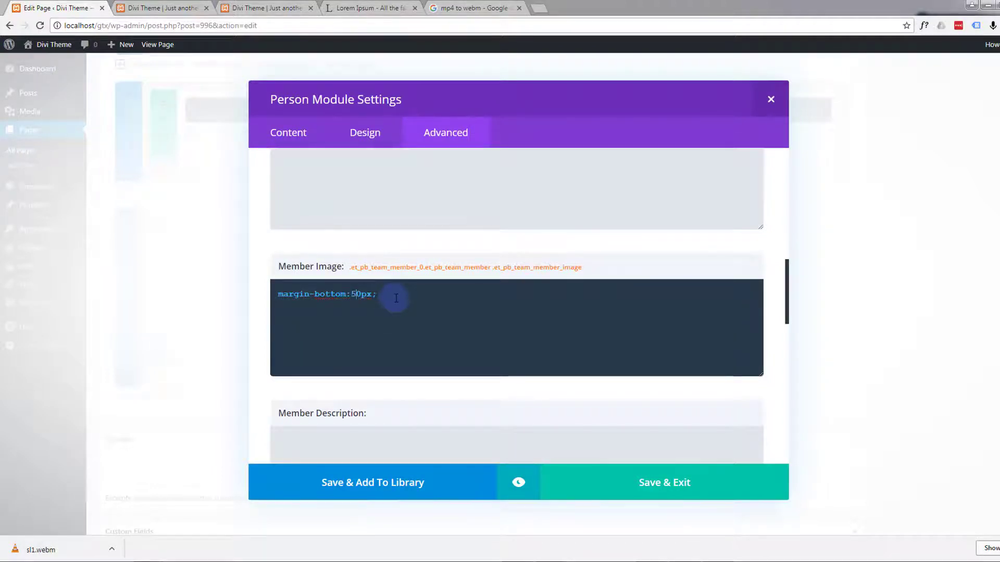
pyautogui.click(518, 482)
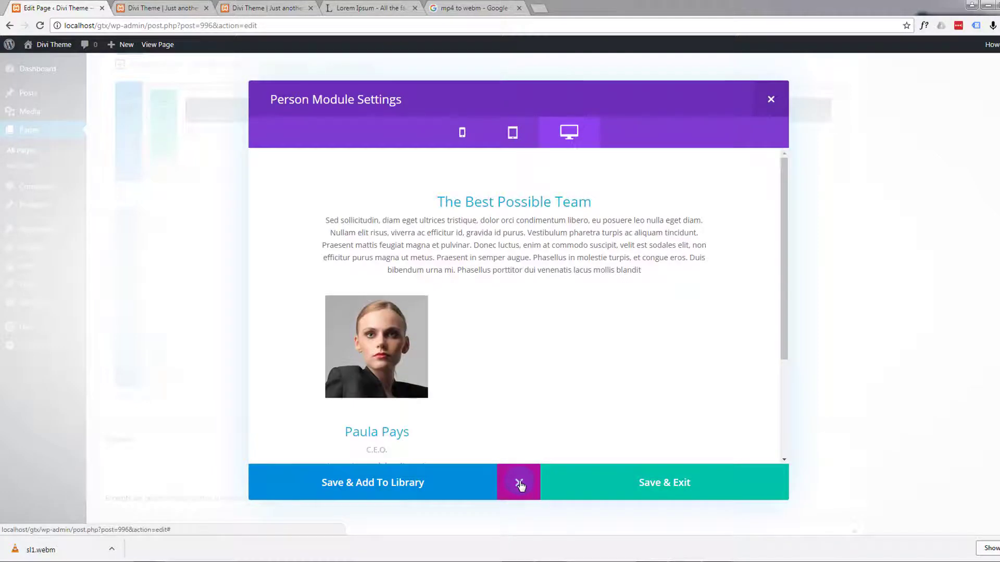
pyautogui.scroll(-3, 483, 402)
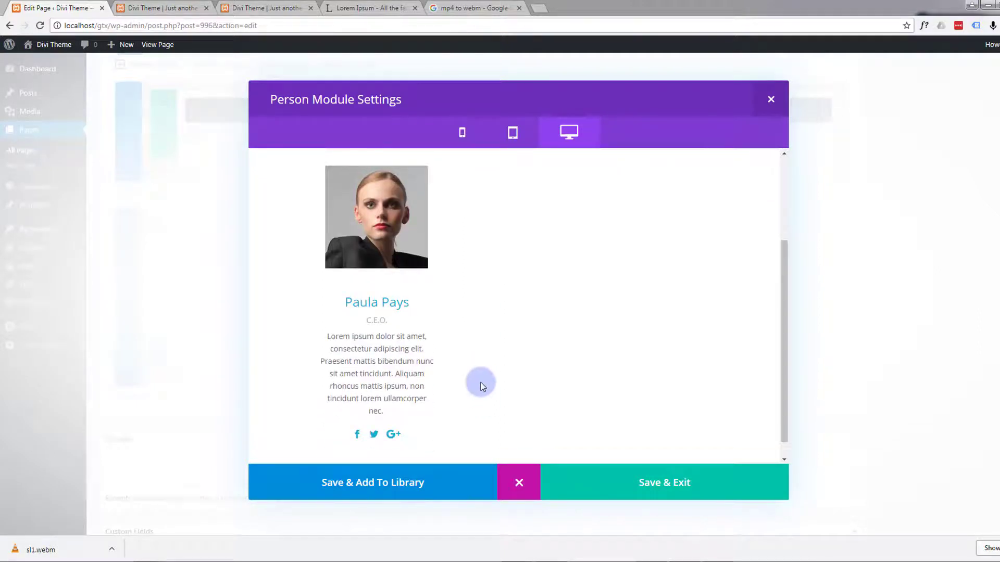
pyautogui.scroll(-1, 480, 383)
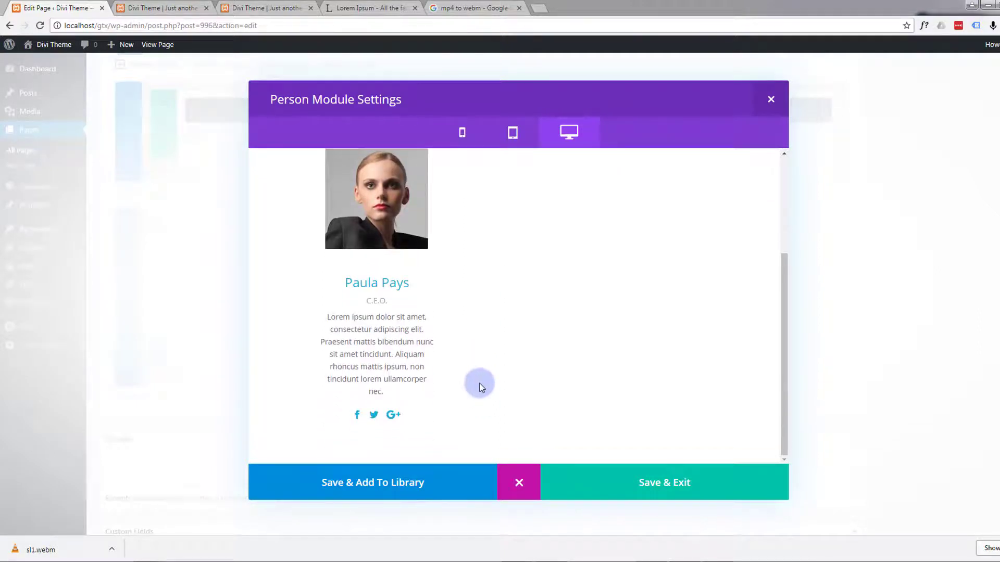
pyautogui.scroll(3, 483, 388)
pyautogui.scroll(-3, 483, 389)
pyautogui.click(664, 483)
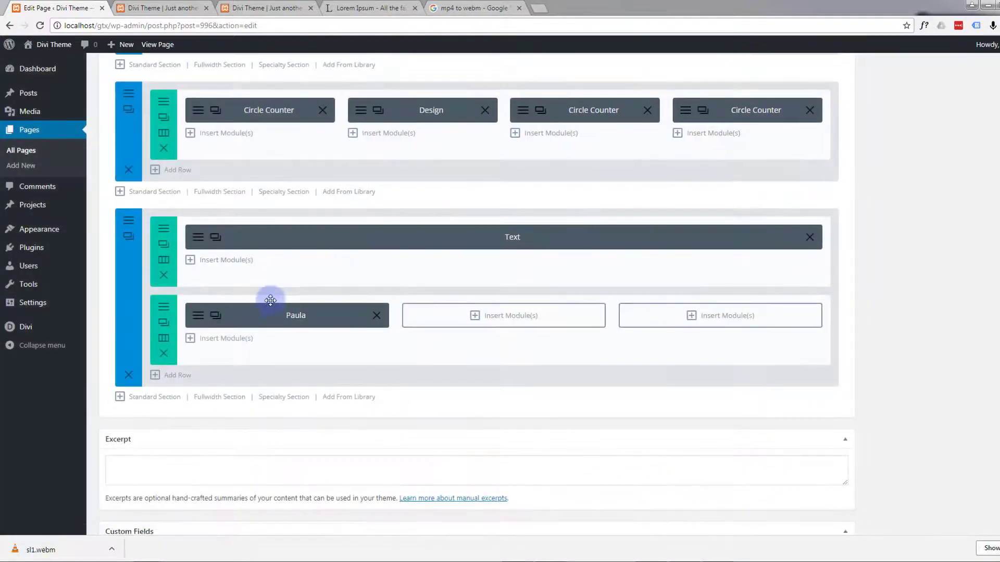
# Step: Duplicate the first-column Person module and give the copy a new team member's name and the position C.F.O
pyautogui.click(216, 316)
pyautogui.click(439, 229)
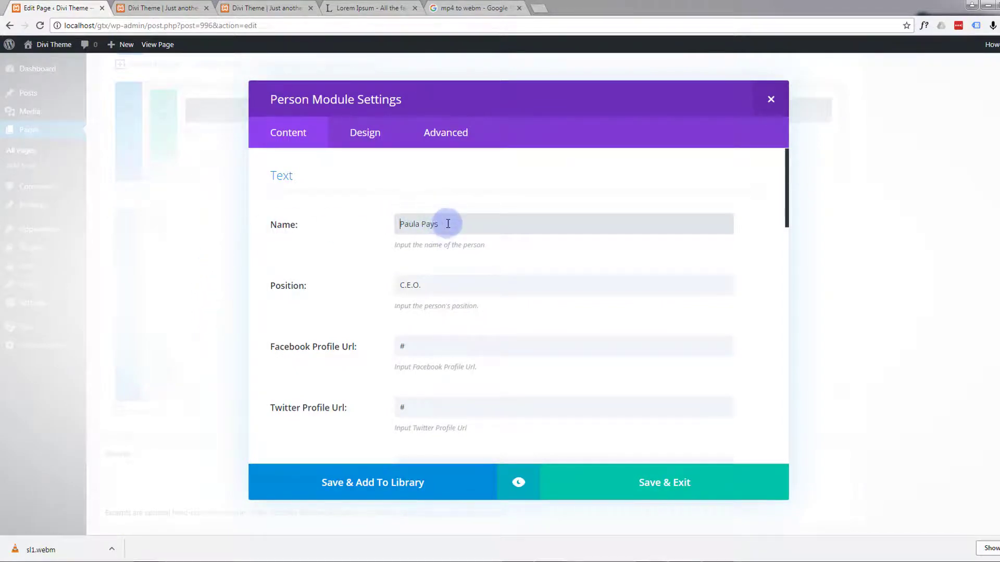
pyautogui.moveTo(447, 224); pyautogui.dragTo(386, 224)
pyautogui.write('S')
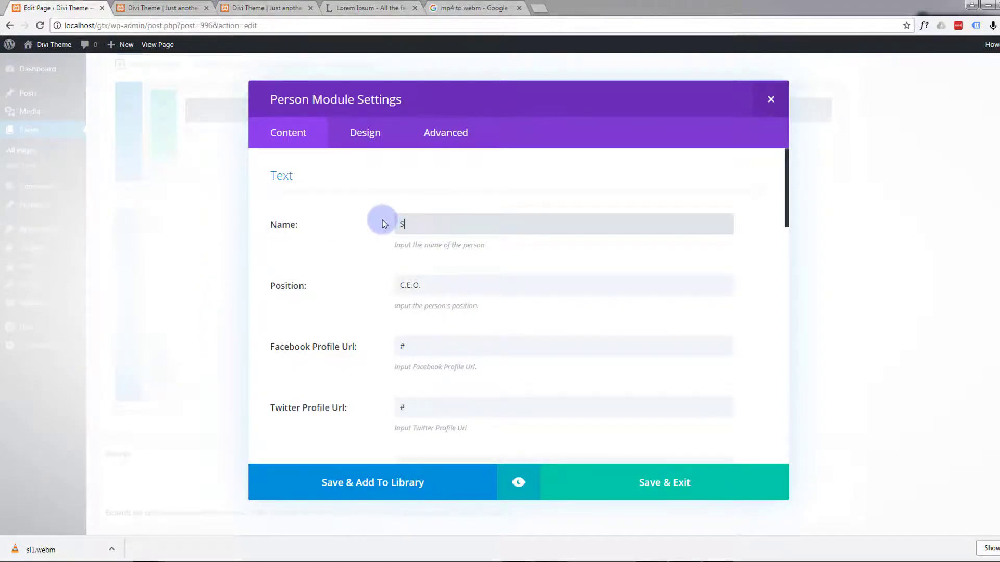
pyautogui.write('imon Says')
pyautogui.click(410, 285)
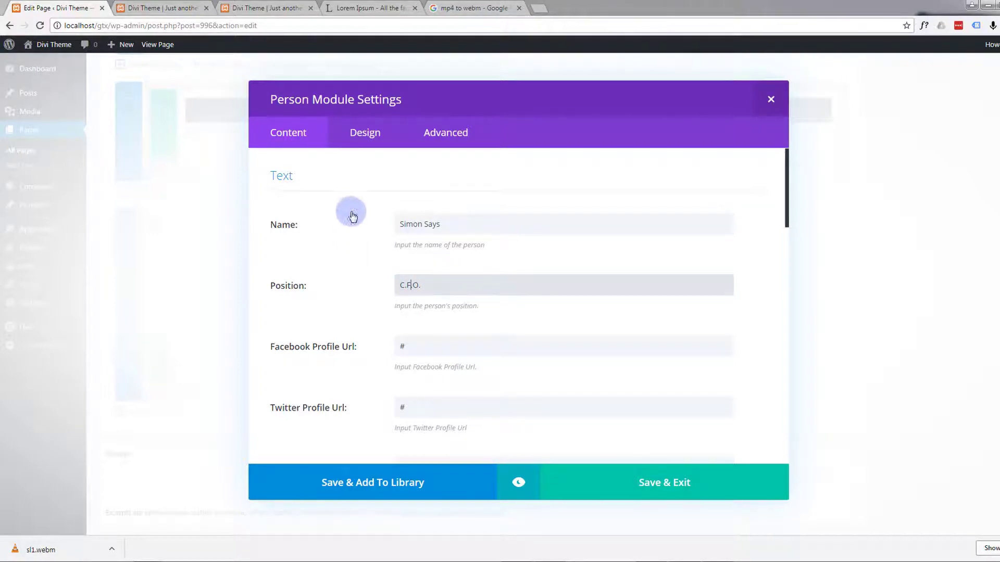
# Step: Replace the duplicated Person module's portrait with the uploaded image 9-2.jpg and save the module
pyautogui.scroll(-5, 349, 201)
pyautogui.scroll(-2, 350, 199)
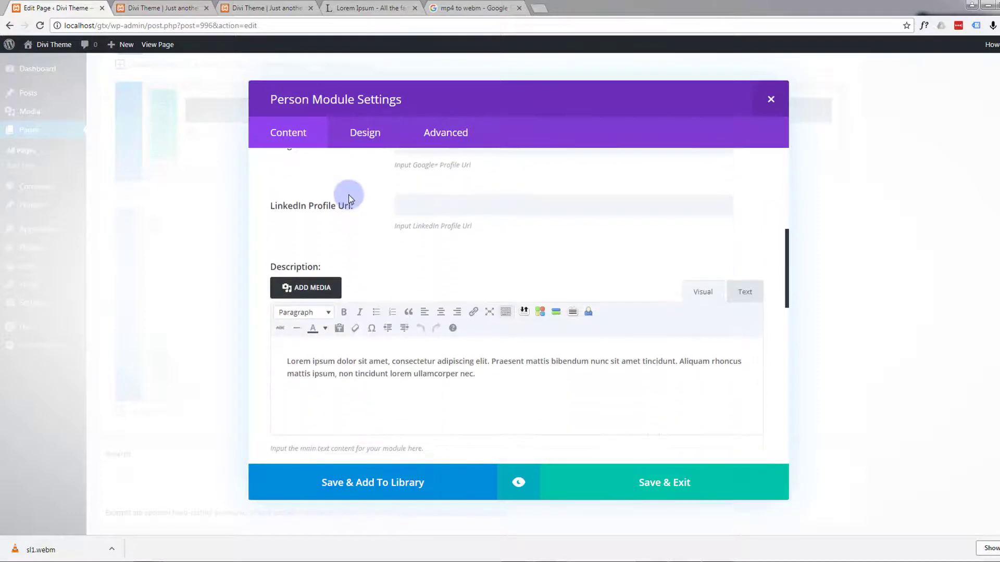
pyautogui.scroll(-5, 349, 198)
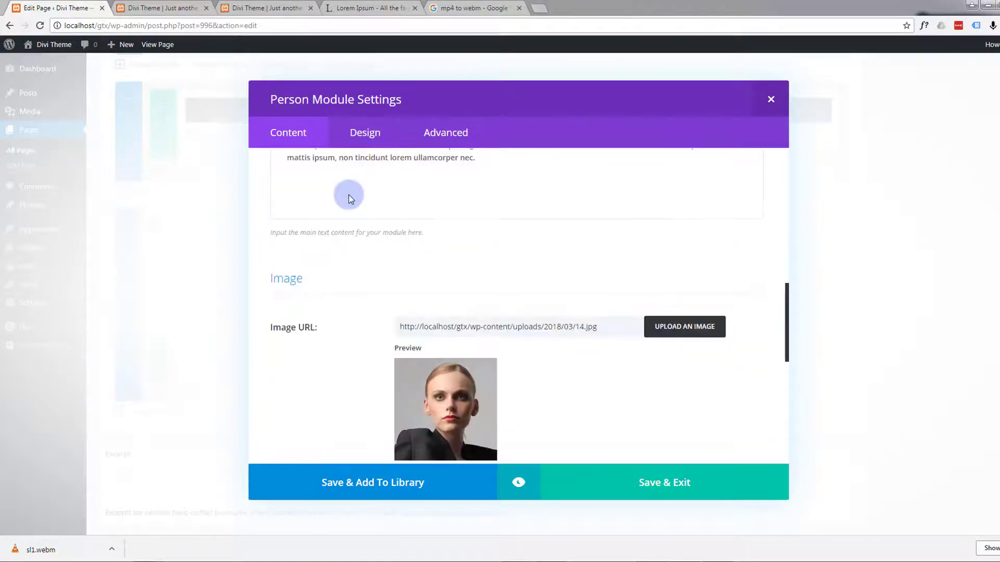
pyautogui.click(668, 220)
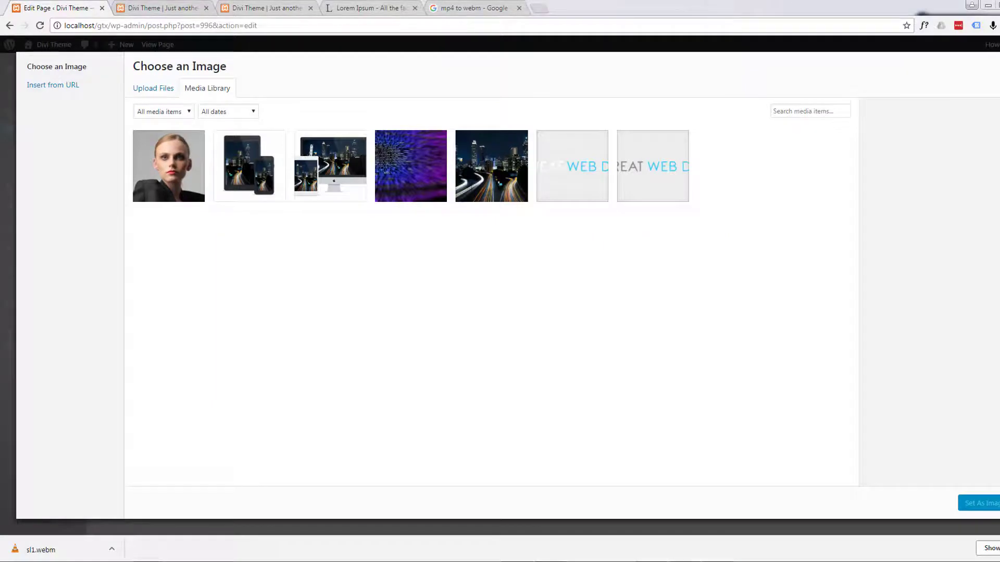
pyautogui.moveTo(271, 237); pyautogui.dragTo(313, 251)
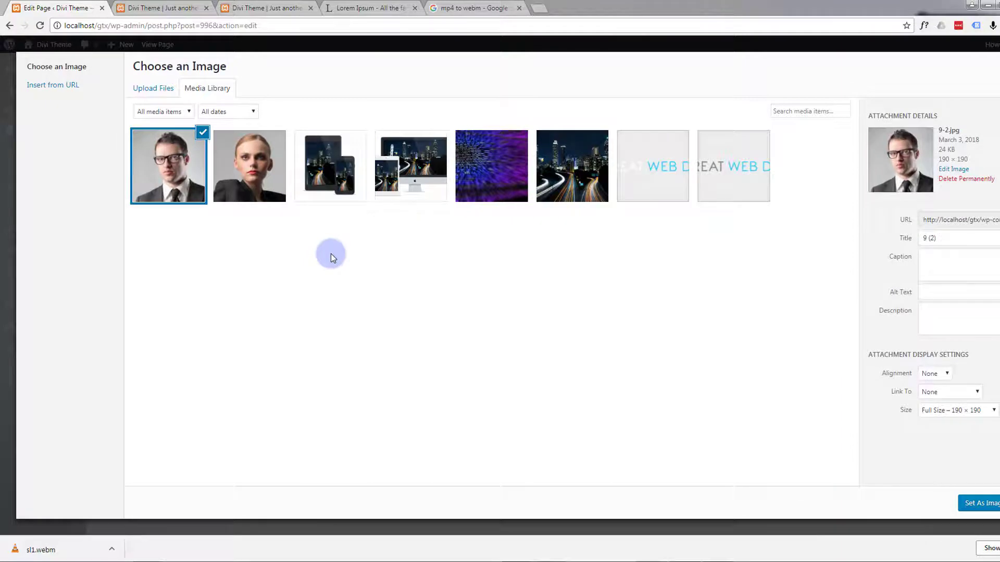
pyautogui.click(981, 505)
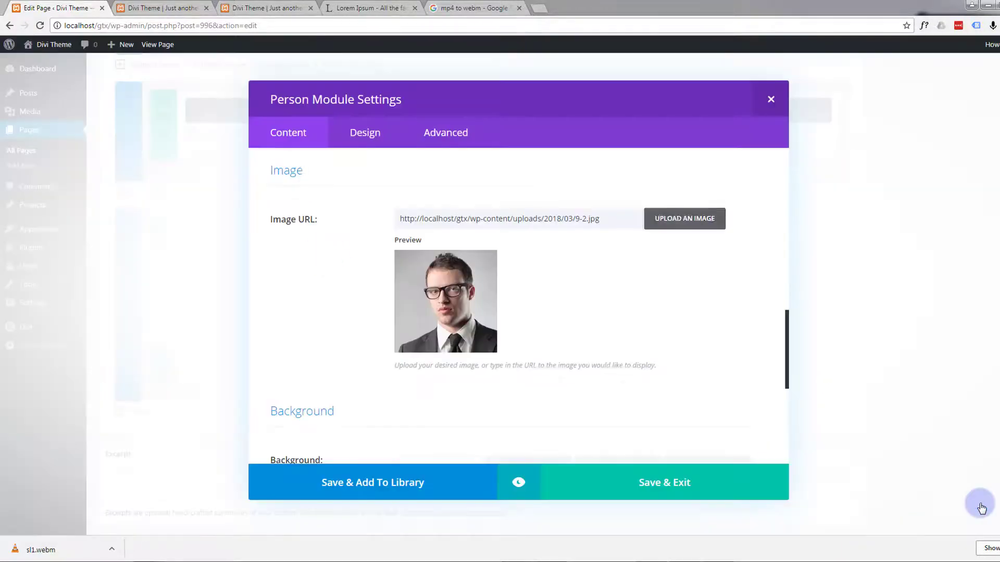
pyautogui.click(621, 481)
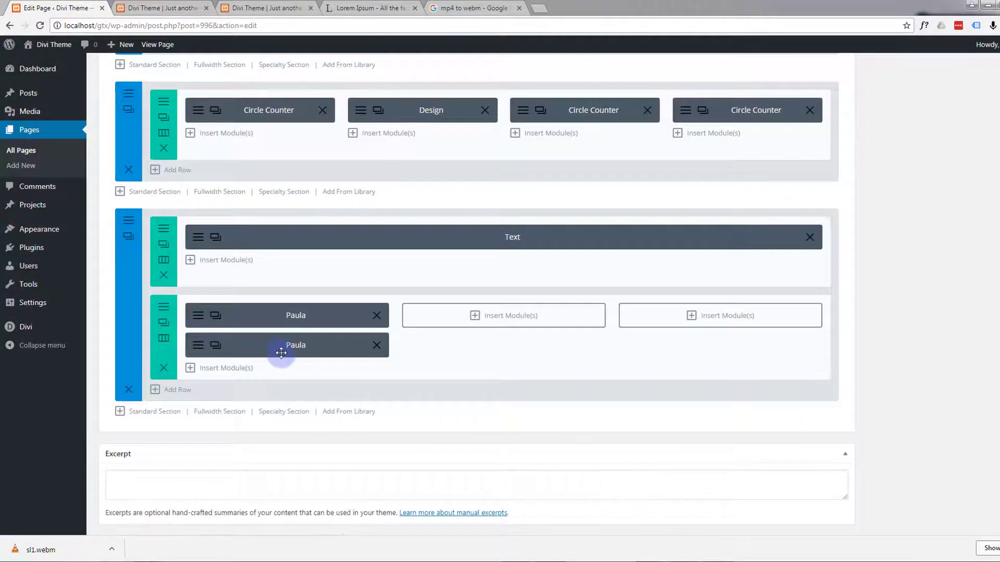
# Step: Move the duplicated Person module into the second column and set its admin label to the C.F.O.'s first name
pyautogui.moveTo(286, 348); pyautogui.dragTo(532, 321)
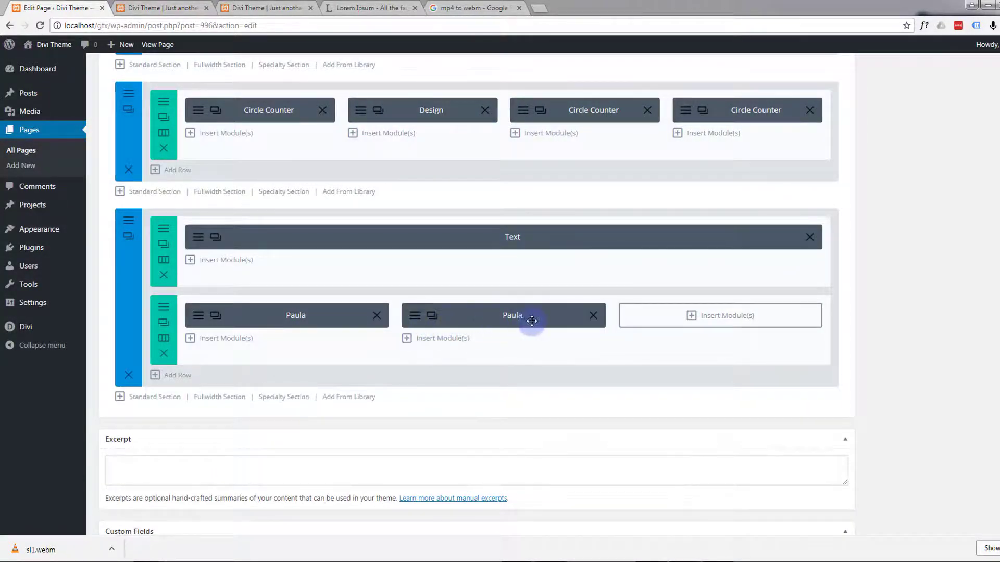
pyautogui.click(415, 316)
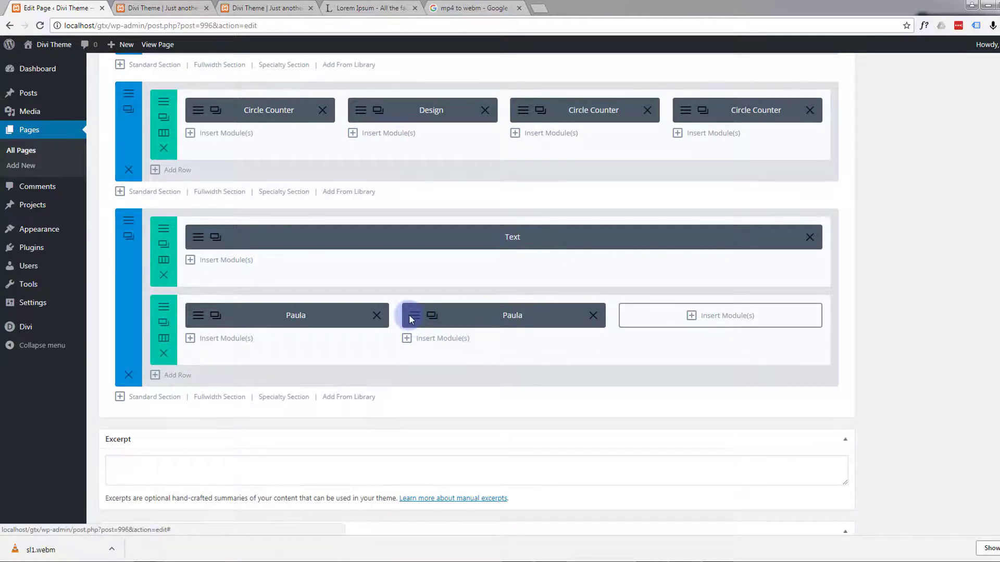
pyautogui.scroll(-10, 424, 339)
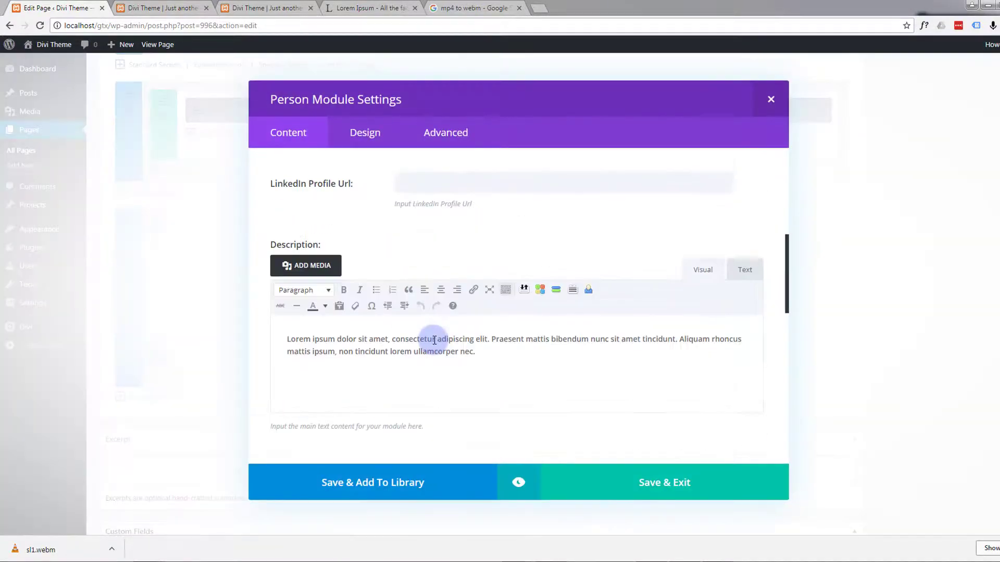
pyautogui.scroll(-8, 436, 343)
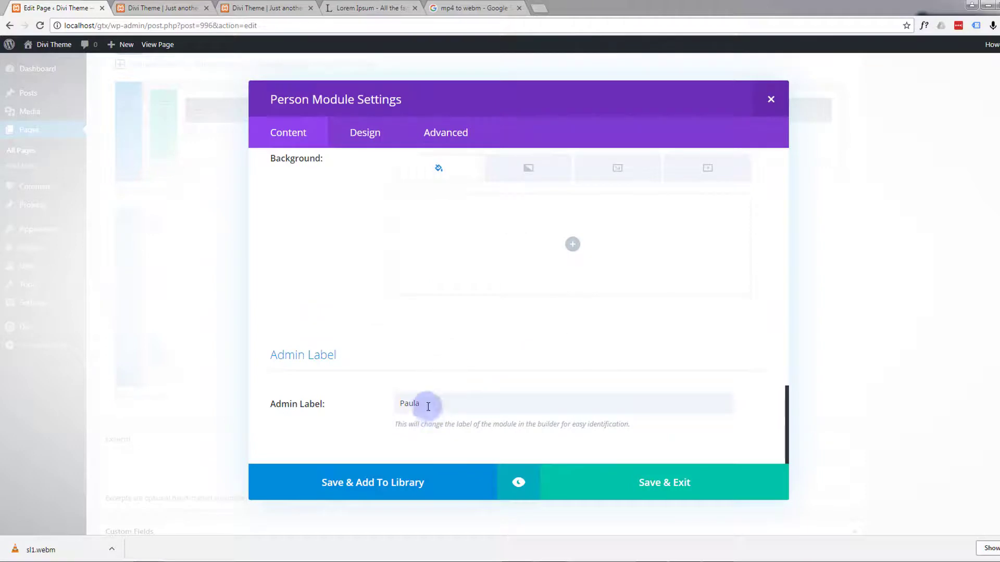
pyautogui.moveTo(424, 404); pyautogui.dragTo(376, 400)
pyautogui.write('Simon')
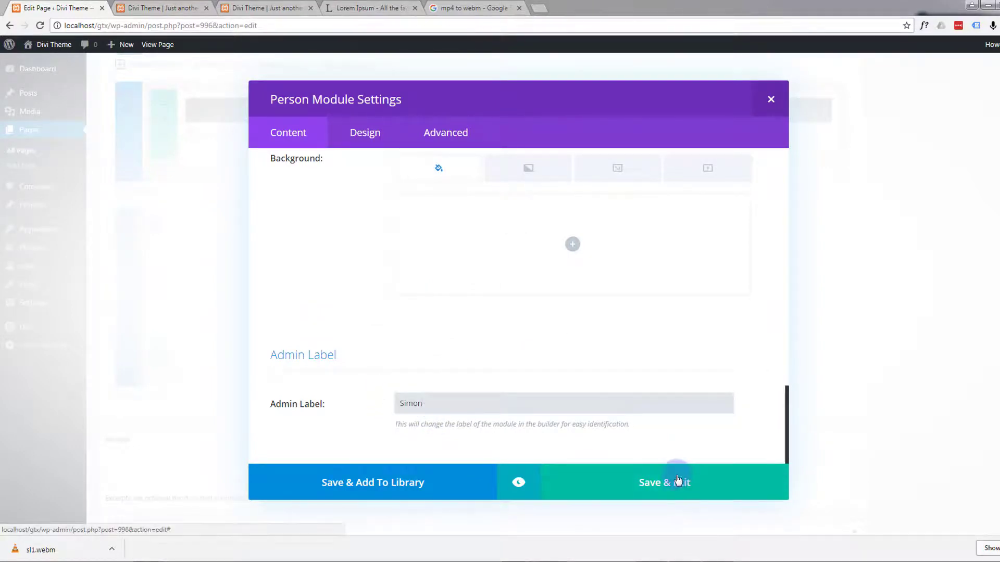
pyautogui.click(680, 485)
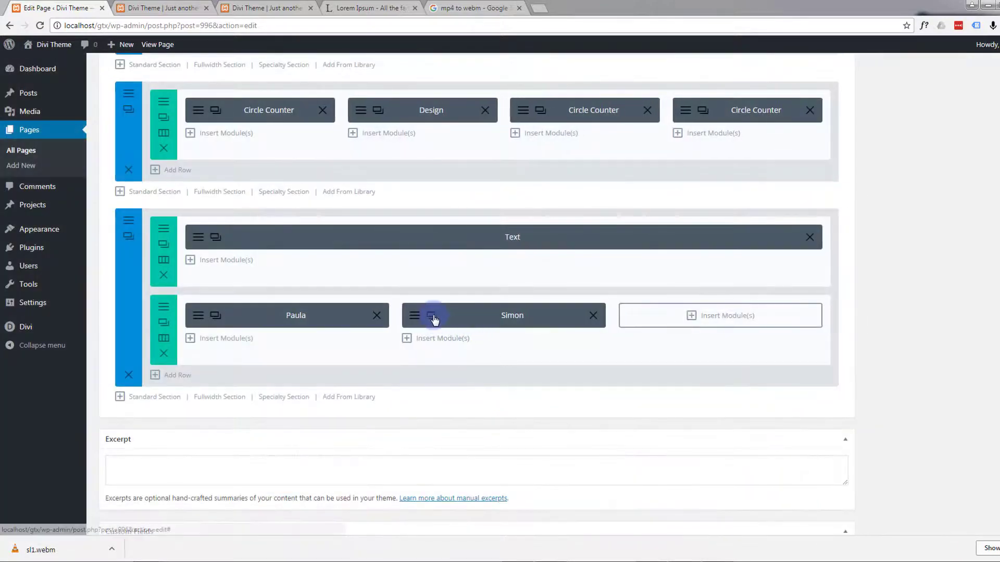
# Step: Duplicate the second-column Person module and give the copy a new team member's name and the position C.T.O
pyautogui.click(431, 315)
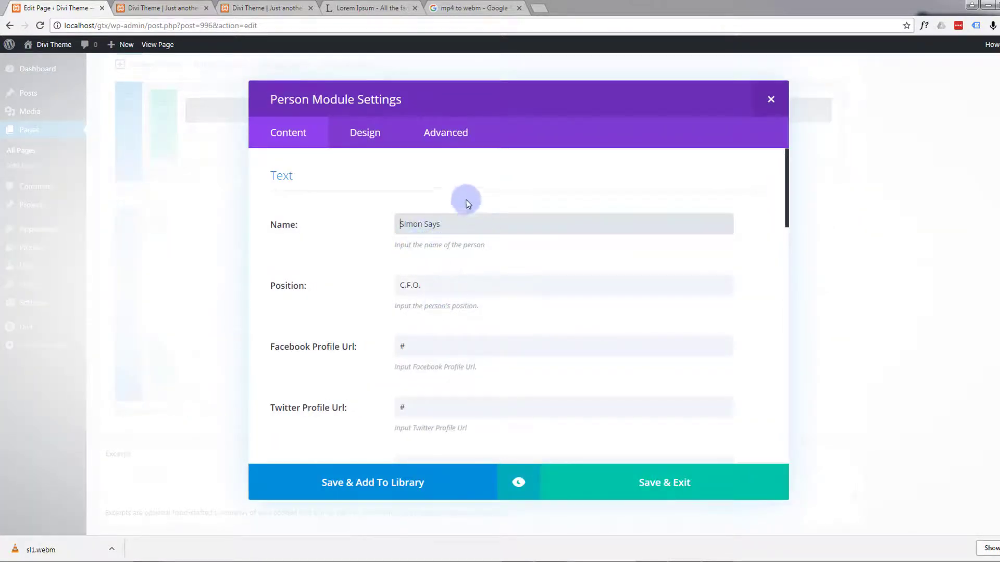
pyautogui.moveTo(448, 222); pyautogui.dragTo(368, 224)
pyautogui.doubleClick(409, 284)
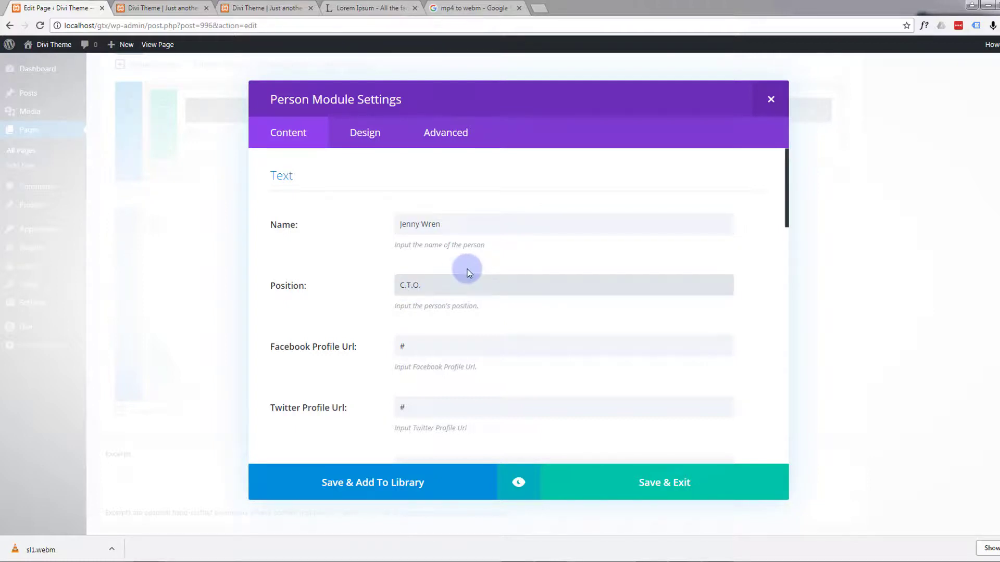
# Step: Replace the C.T.O. module's portrait with the uploaded image 6.jpg and save the module
pyautogui.scroll(-7, 490, 251)
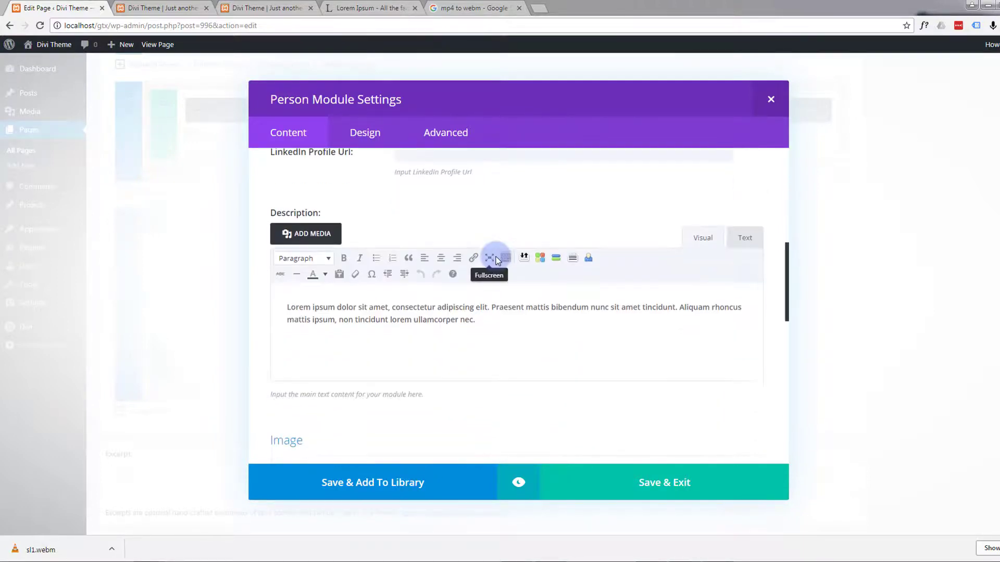
pyautogui.scroll(-10, 497, 259)
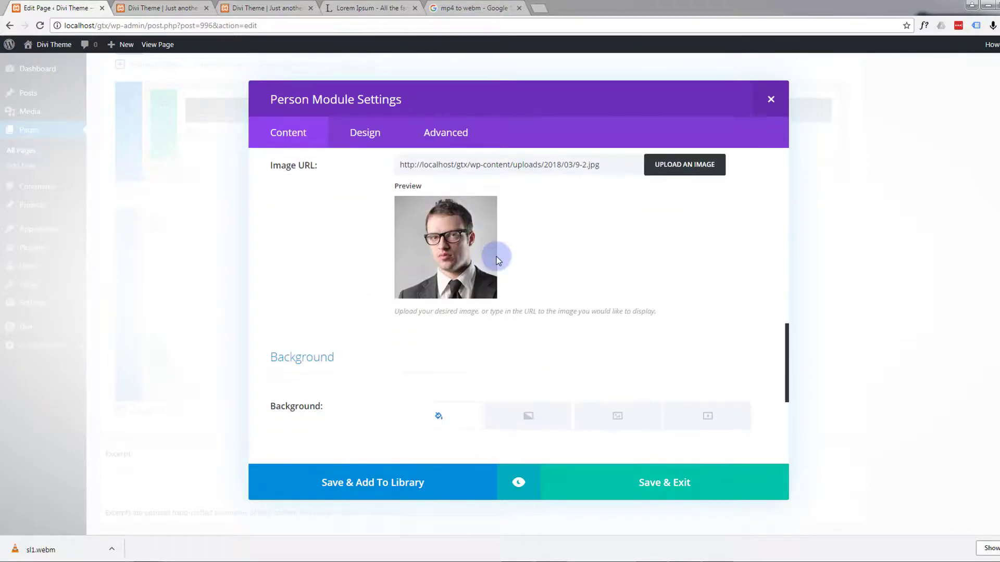
pyautogui.scroll(-2, 497, 260)
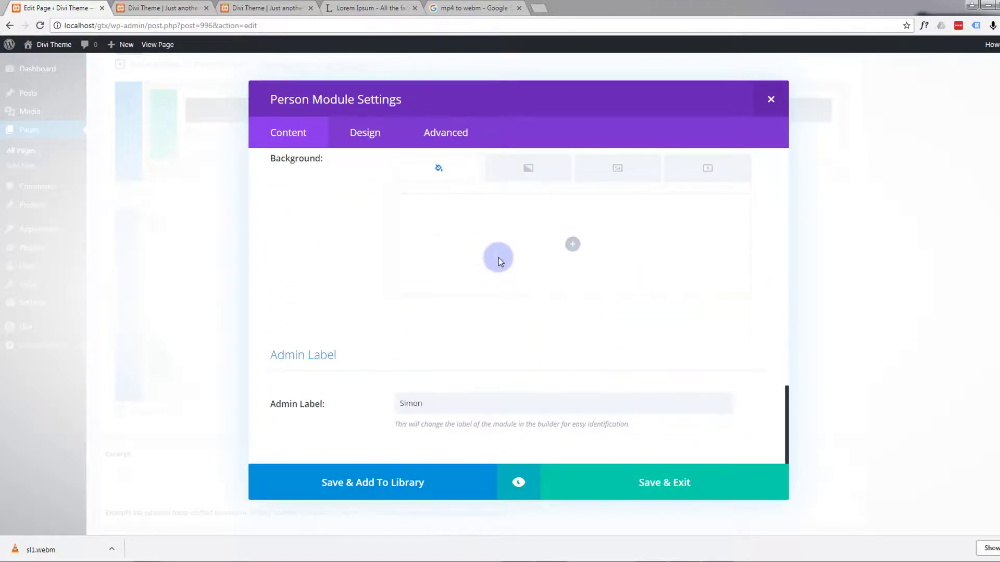
pyautogui.scroll(10, 499, 257)
pyautogui.scroll(8, 499, 257)
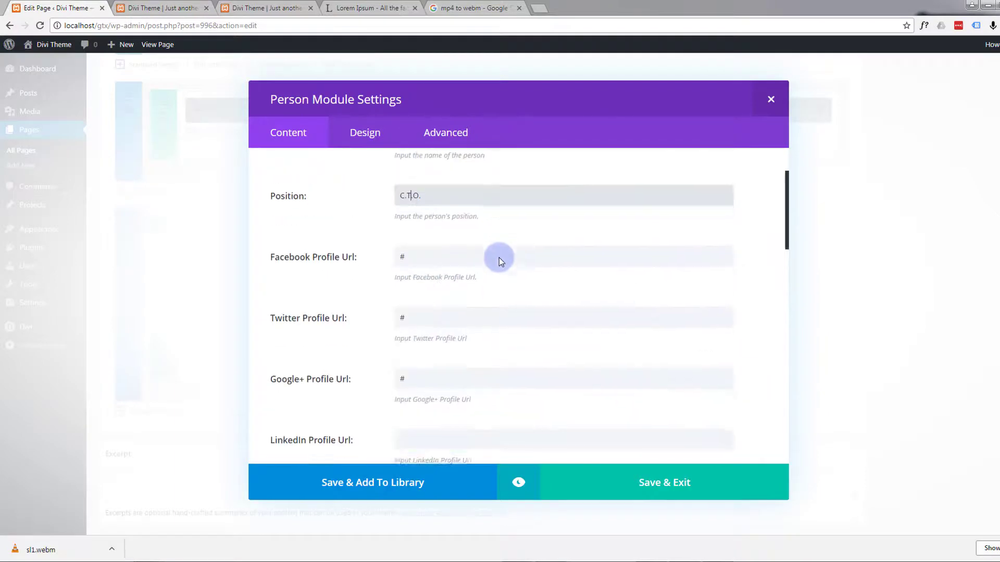
pyautogui.scroll(-3, 499, 258)
pyautogui.scroll(-10, 500, 257)
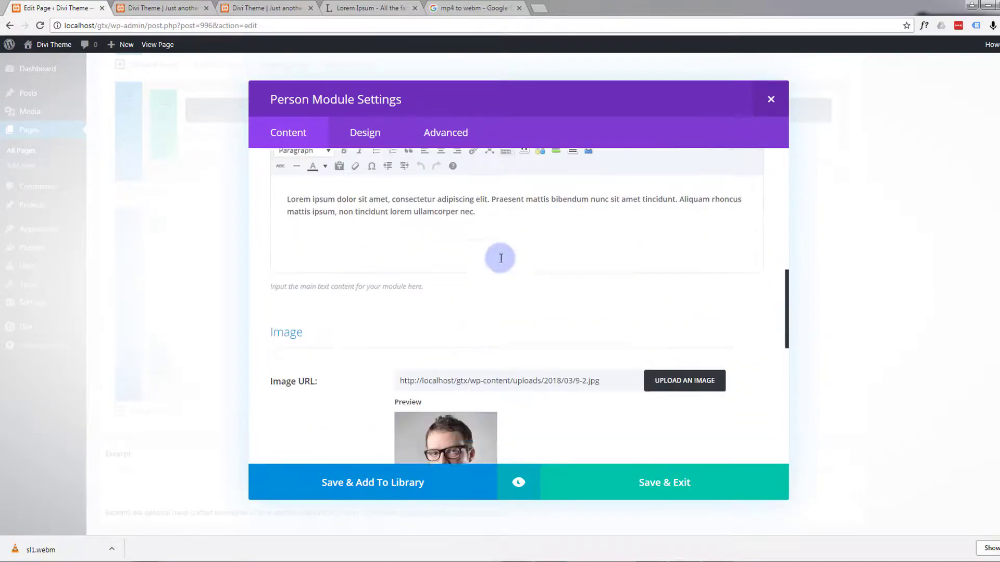
pyautogui.click(678, 165)
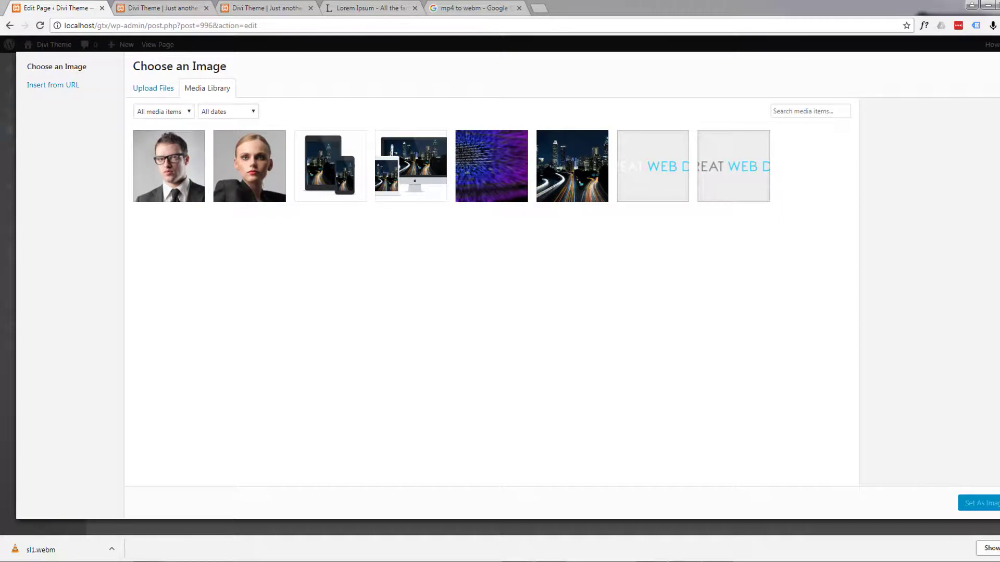
pyautogui.moveTo(442, 253); pyautogui.dragTo(451, 291)
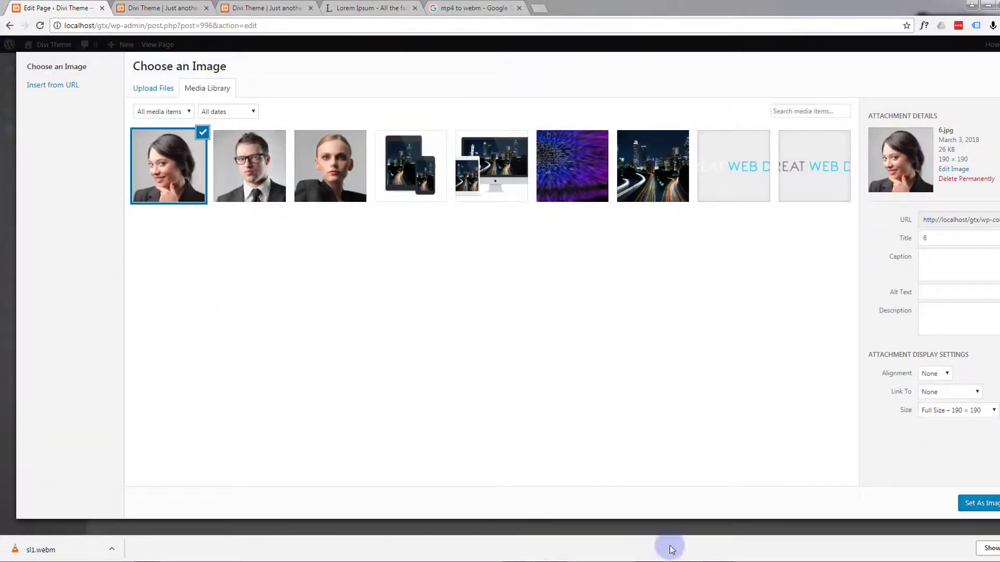
pyautogui.click(973, 498)
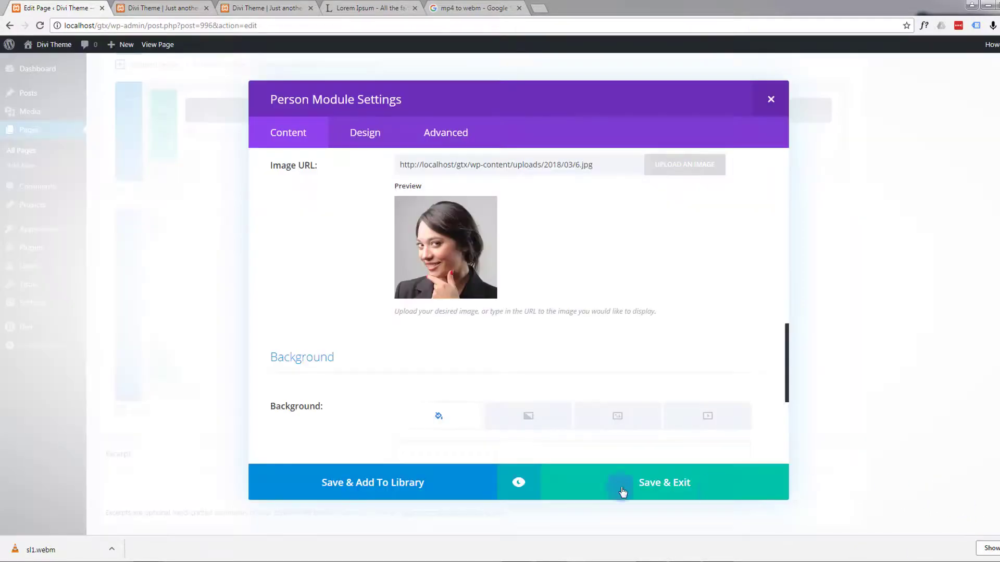
pyautogui.click(696, 494)
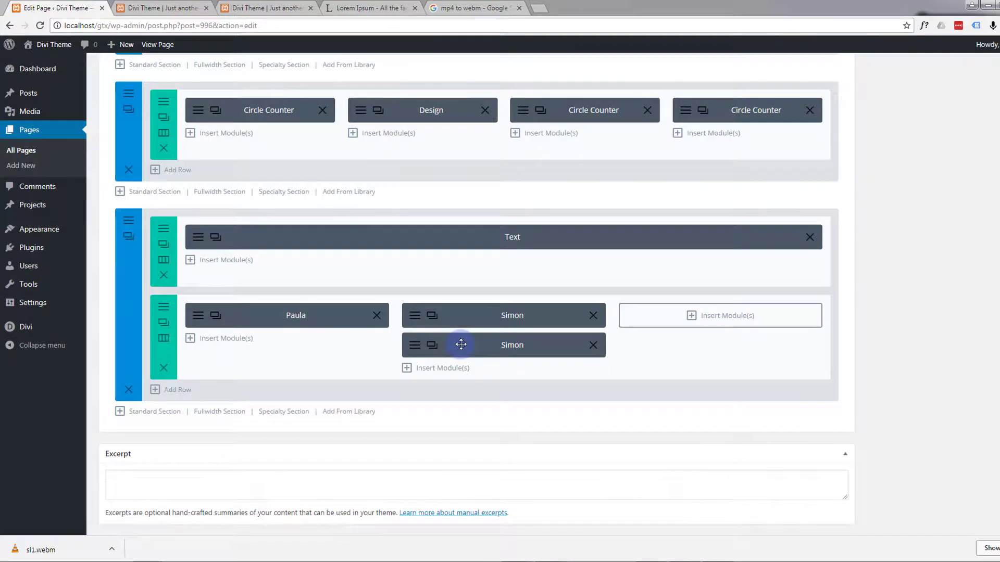
# Step: Move the C.T.O. module into the third column and set its admin label to that member's first name
pyautogui.moveTo(458, 345); pyautogui.dragTo(633, 321)
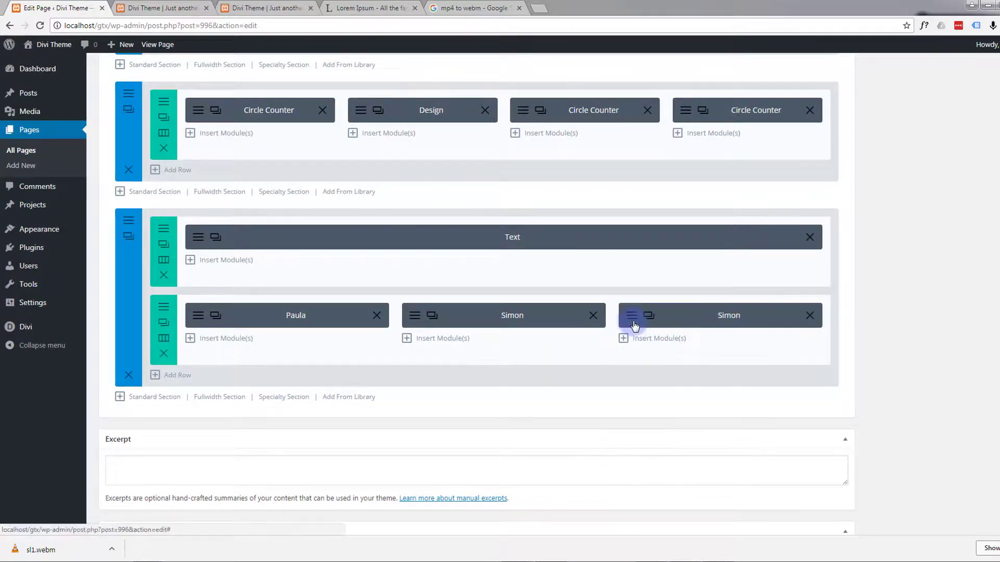
pyautogui.click(635, 322)
pyautogui.scroll(-6, 529, 354)
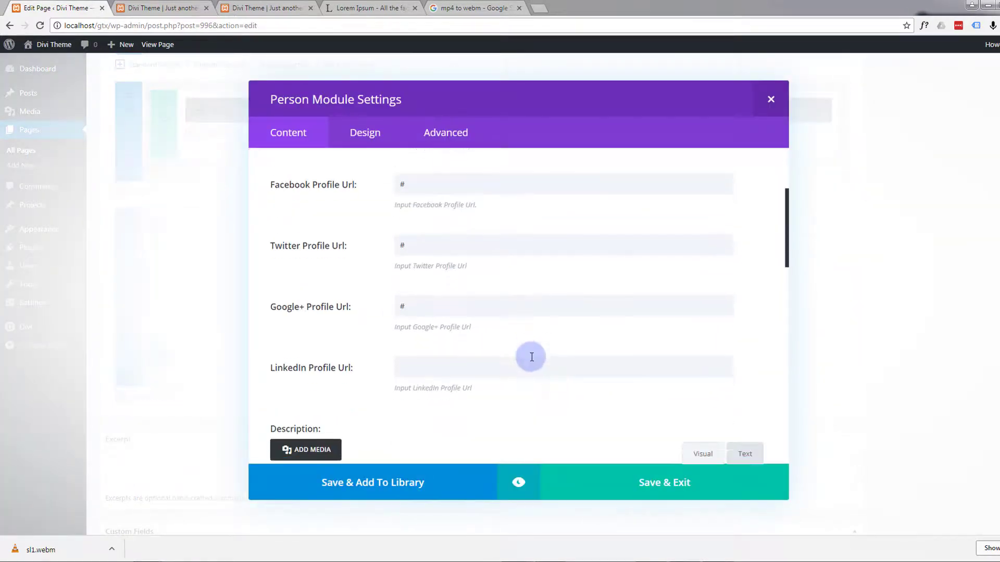
pyautogui.scroll(-10, 530, 358)
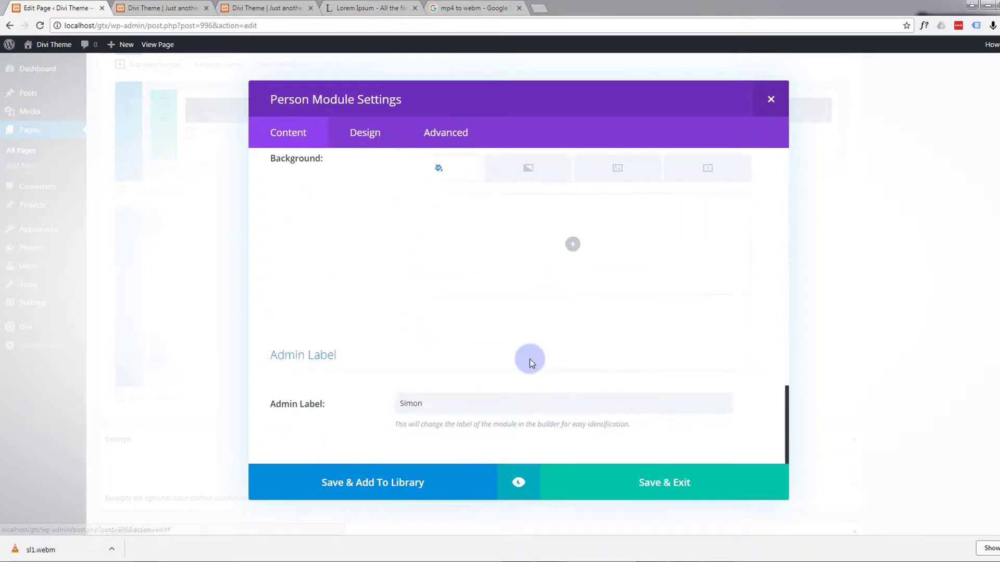
pyautogui.moveTo(430, 403); pyautogui.dragTo(384, 407)
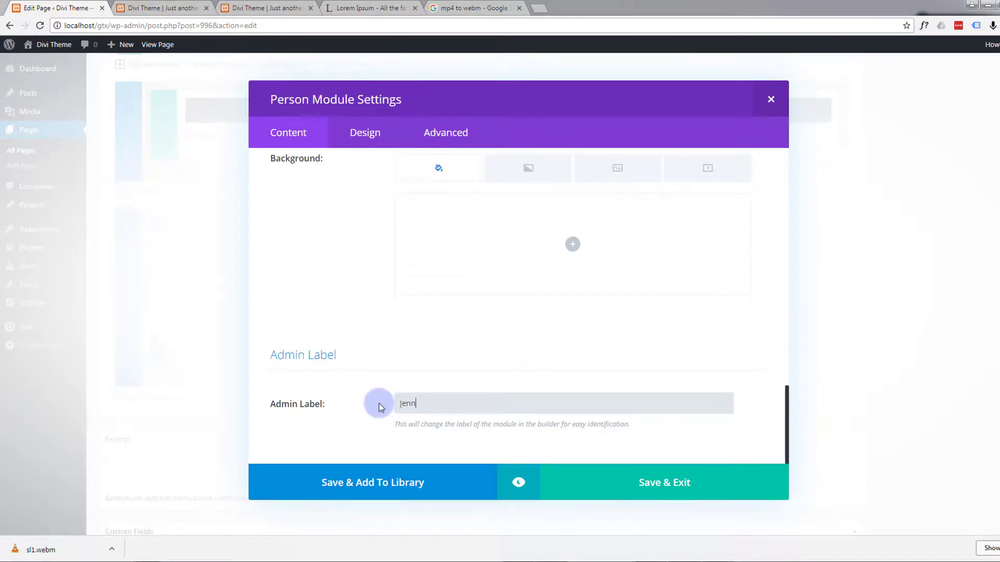
pyautogui.write('Jenny')
pyautogui.click(655, 489)
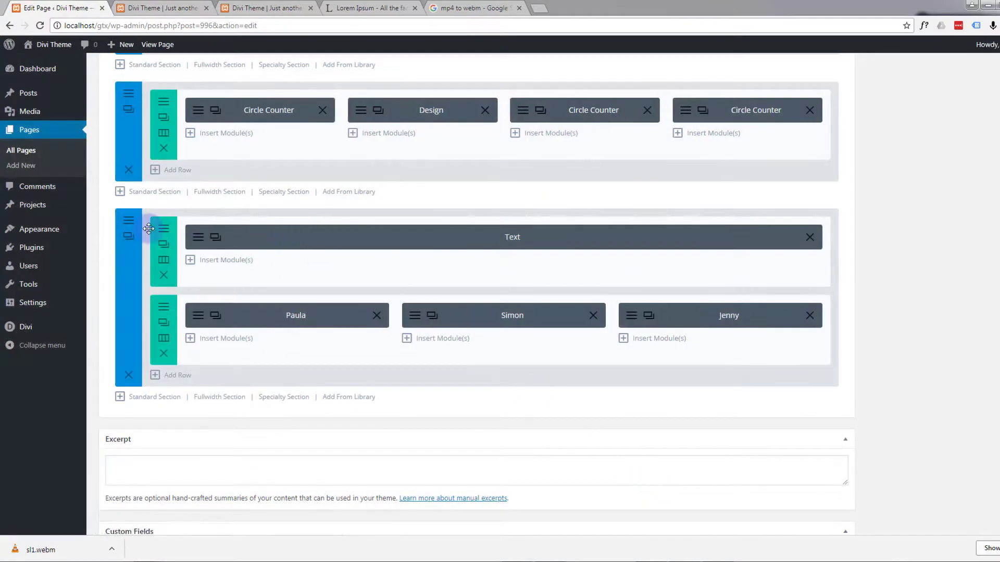
# Step: Preview the whole team section, check the three profiles down to their social icons, and close the section settings with saving
pyautogui.click(129, 223)
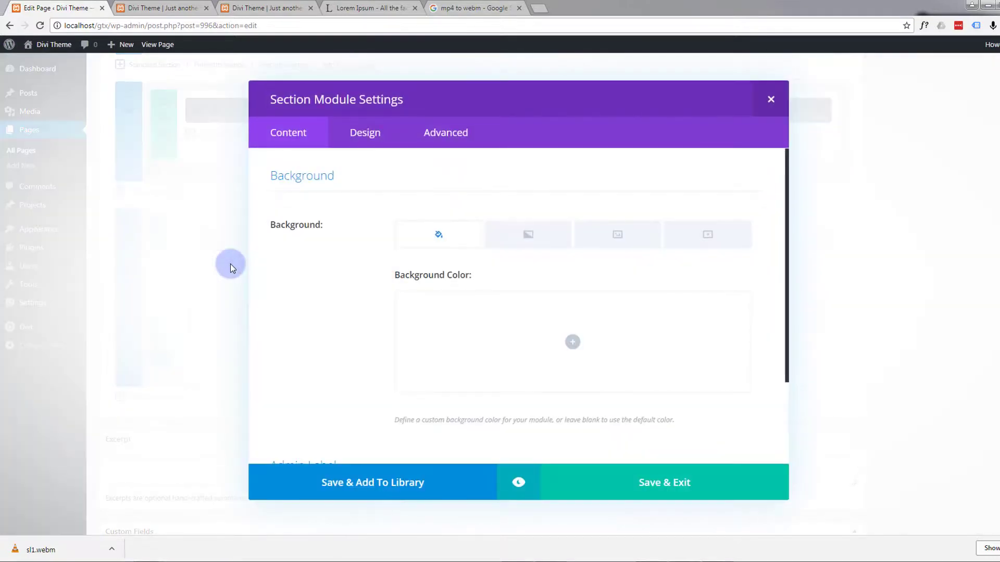
pyautogui.click(519, 485)
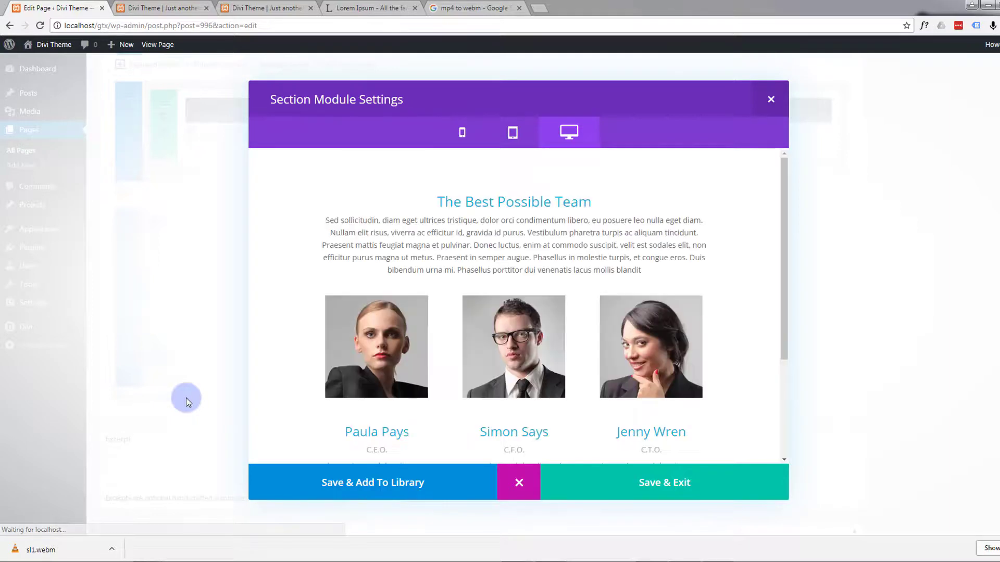
pyautogui.scroll(-2, 291, 338)
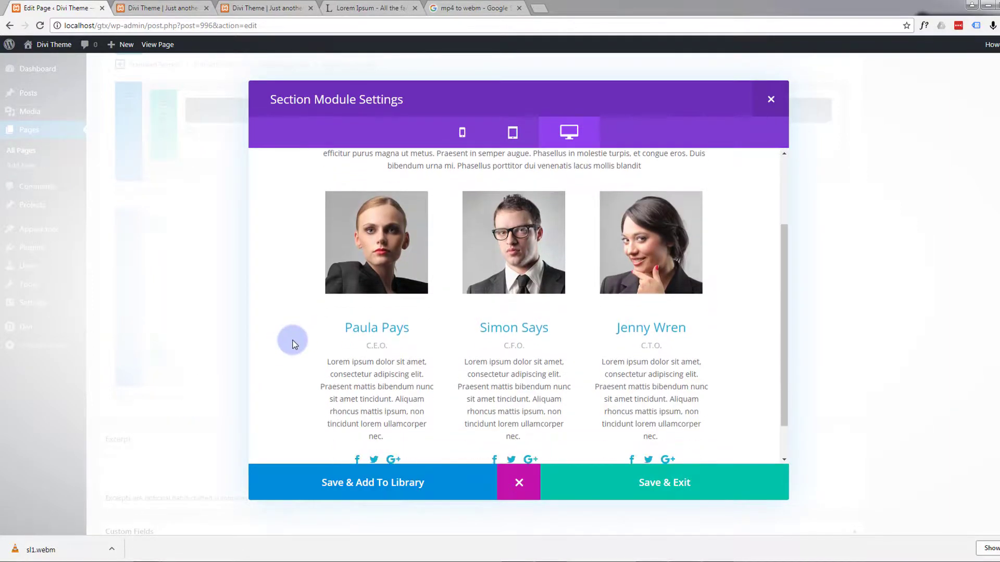
pyautogui.scroll(-1, 292, 344)
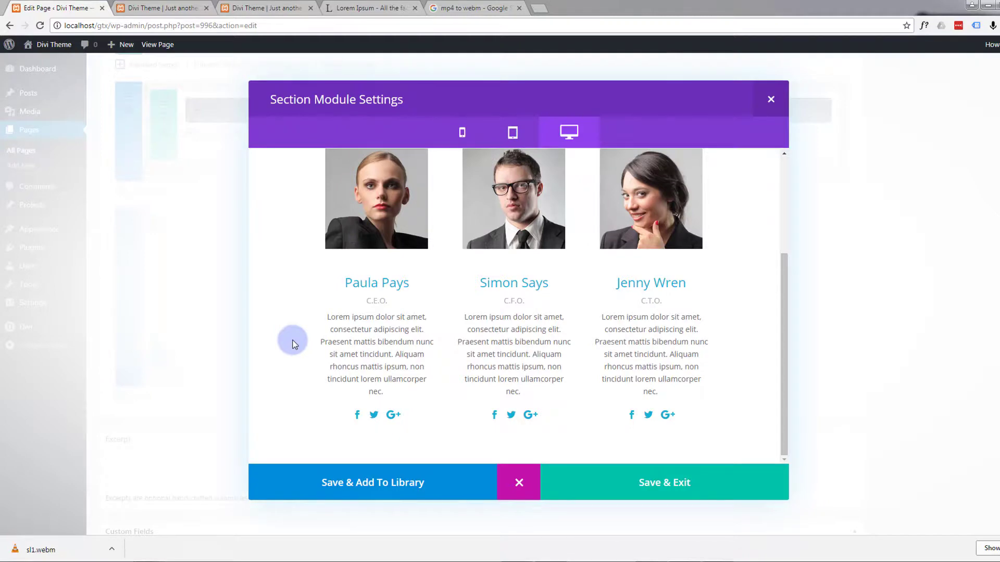
pyautogui.scroll(2, 307, 352)
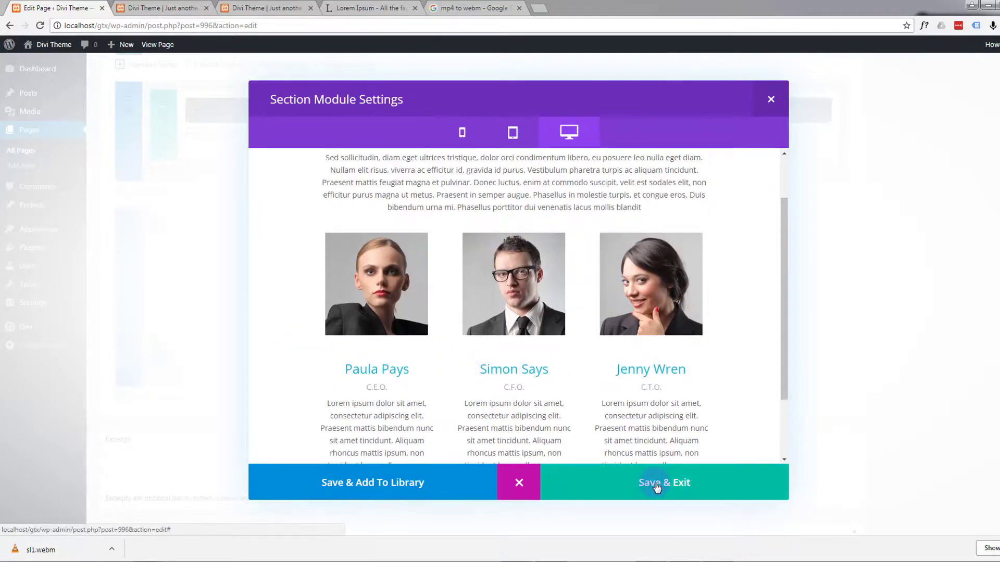
pyautogui.click(657, 488)
pyautogui.scroll(13, 956, 418)
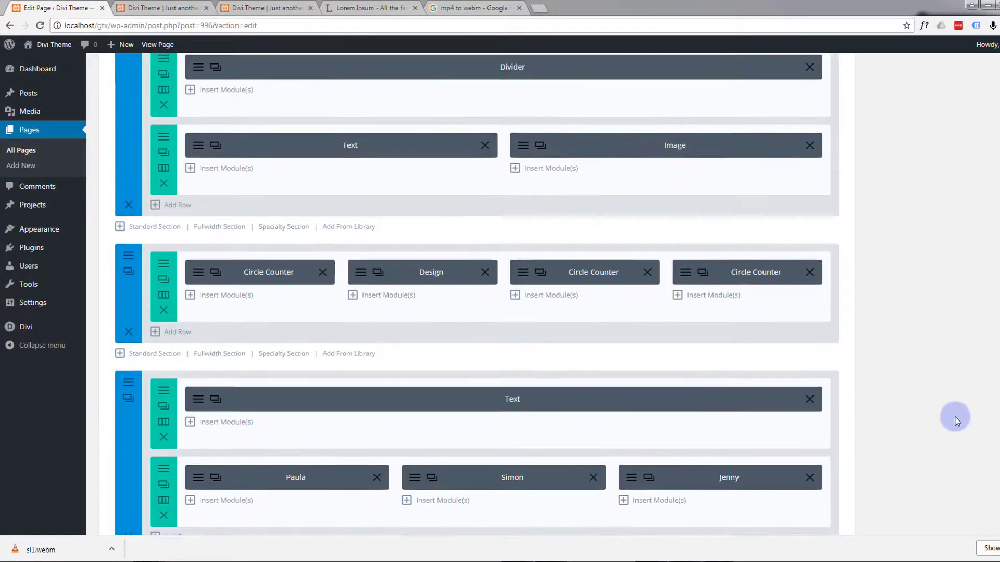
pyautogui.scroll(4, 958, 418)
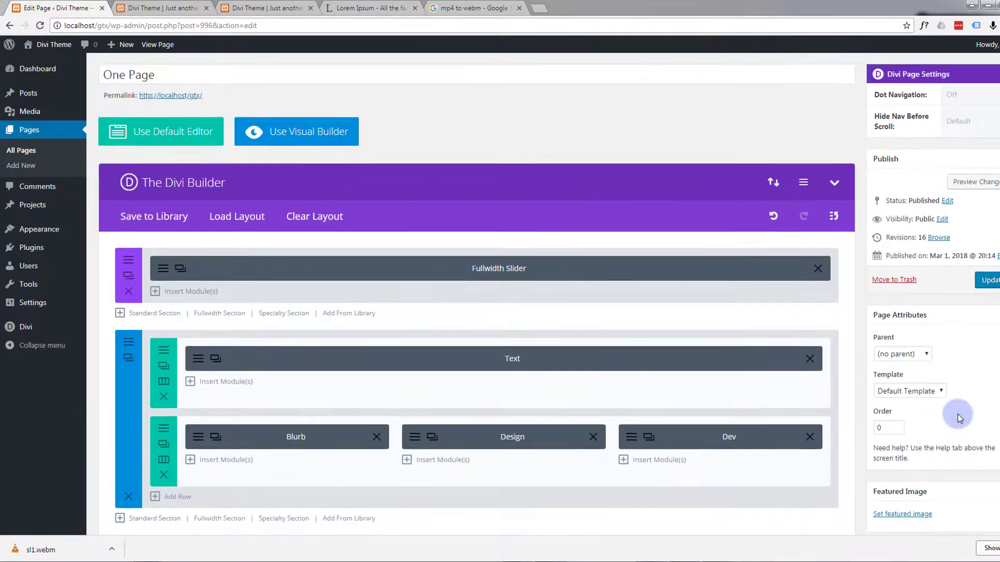
# Step: Update the One Page page to save the finished team section and open the preview of its changes
pyautogui.click(992, 336)
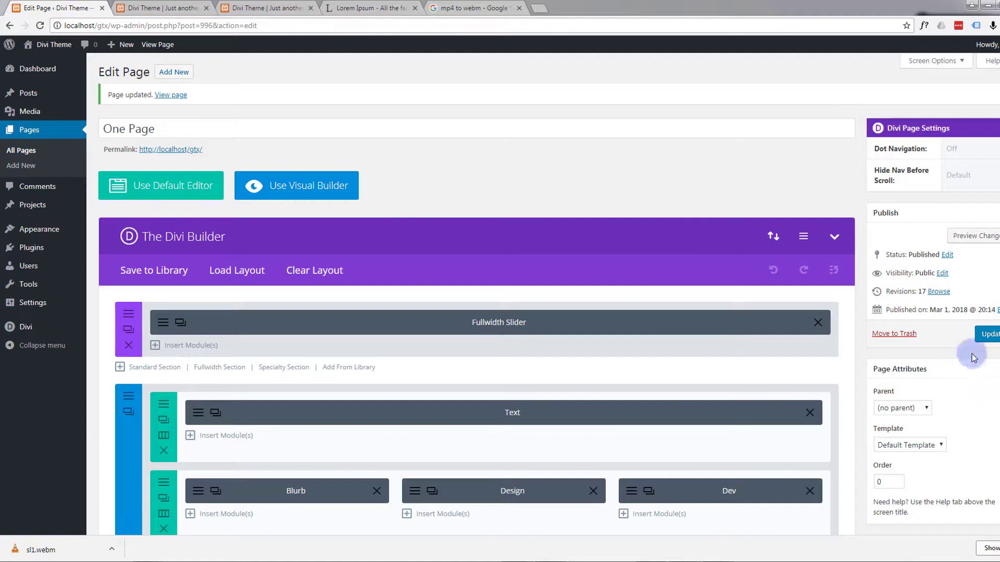
pyautogui.click(979, 240)
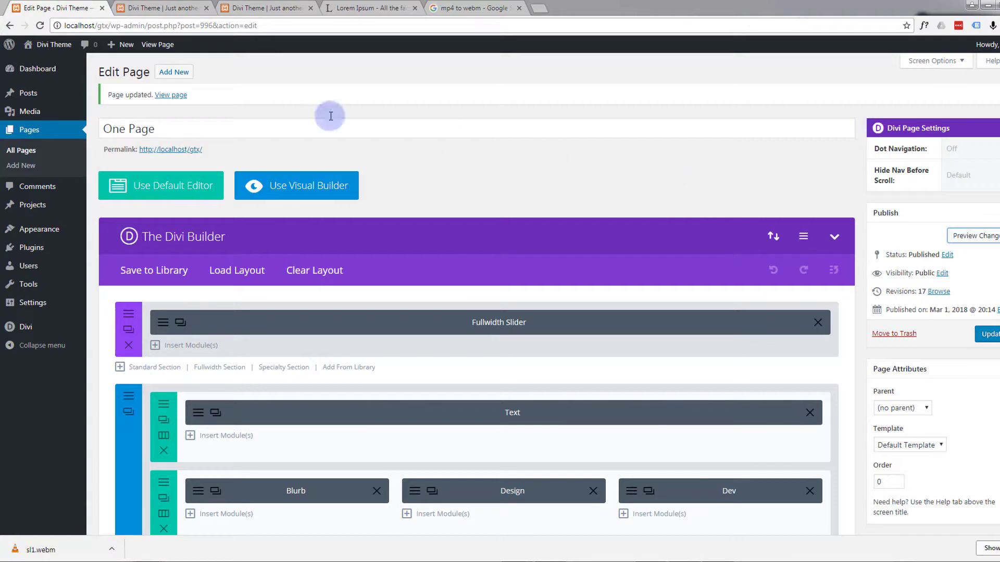
pyautogui.click(168, 9)
# Step: Examine the previewed page from the header slider down to The Best Possible Team section and its three profiles
pyautogui.scroll(-10, 208, 327)
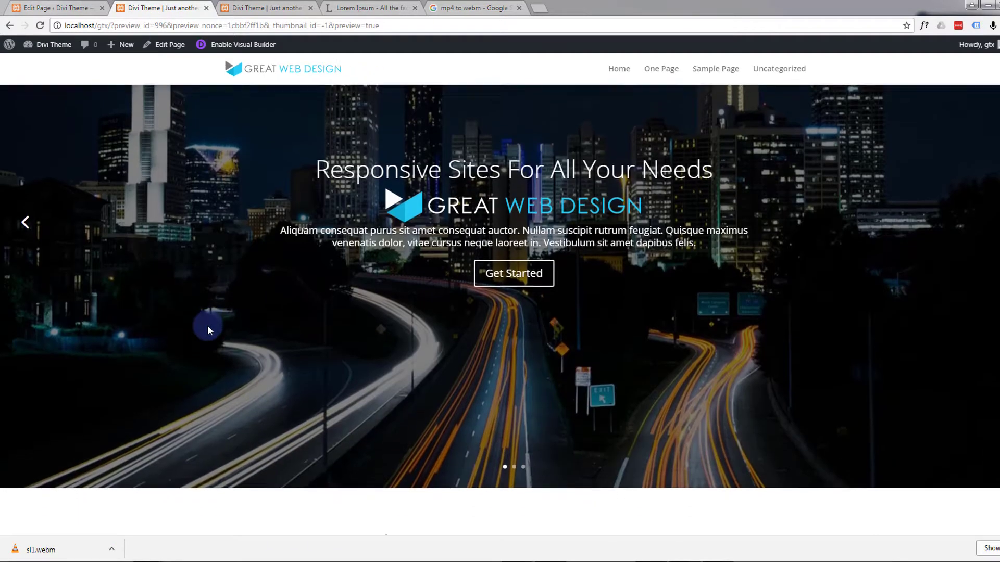
pyautogui.scroll(-15, 208, 329)
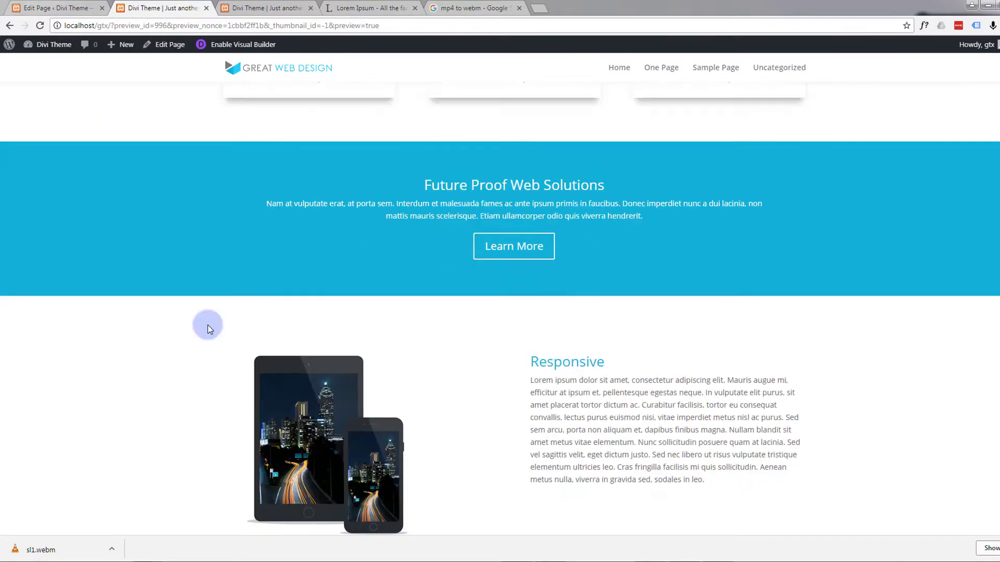
pyautogui.scroll(-6, 208, 325)
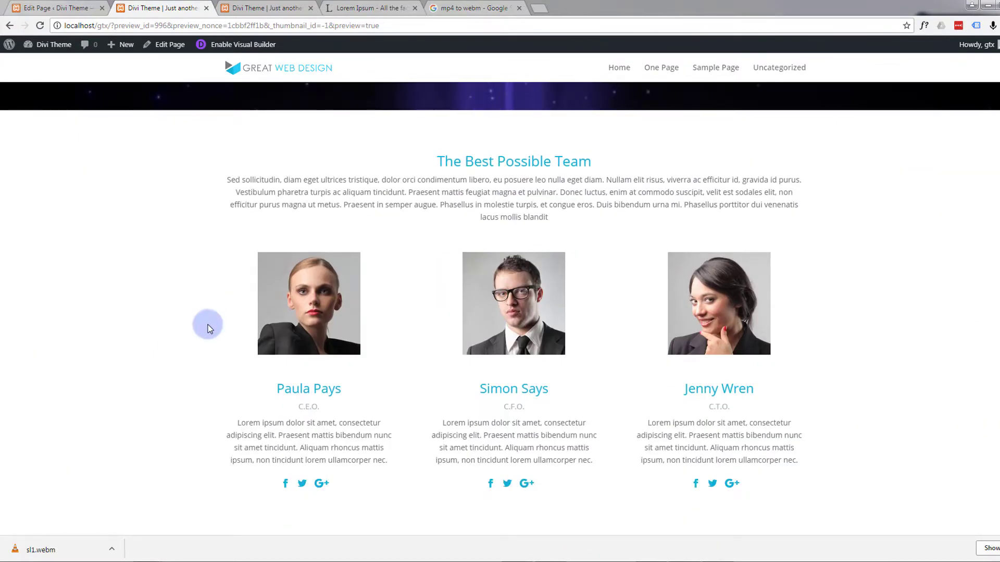
pyautogui.scroll(2, 208, 324)
pyautogui.scroll(-1, 208, 324)
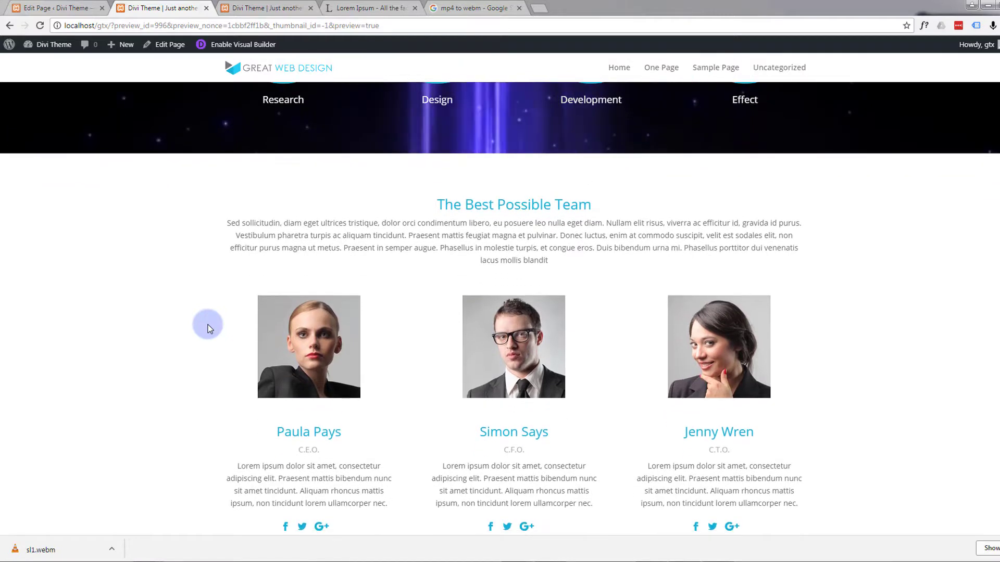
pyautogui.scroll(-1, 208, 328)
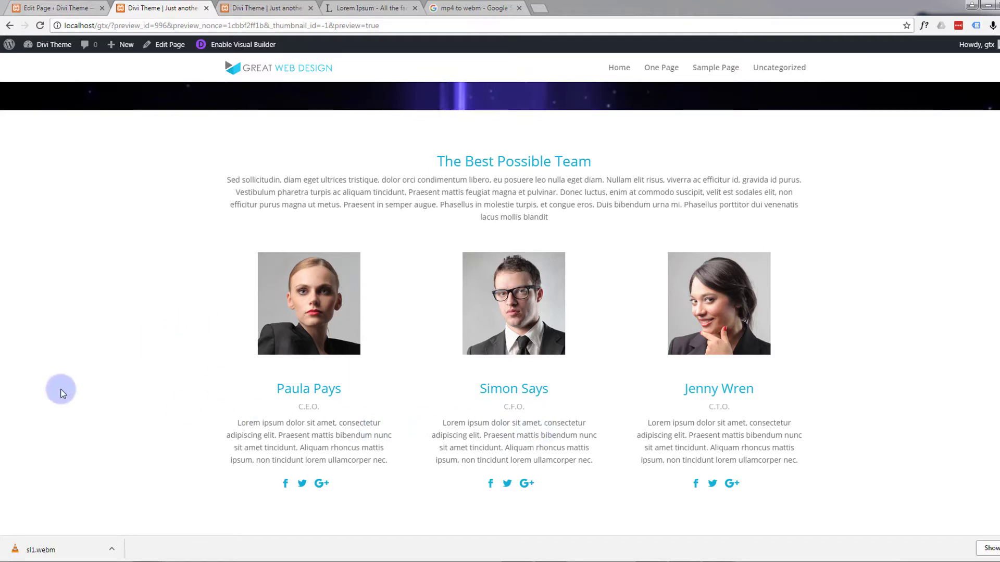
pyautogui.scroll(1, 73, 357)
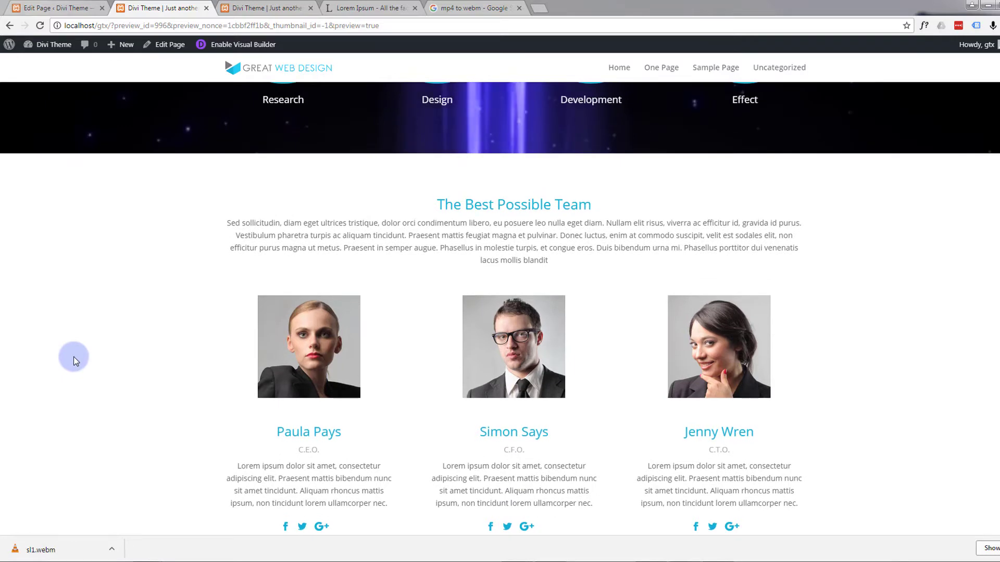